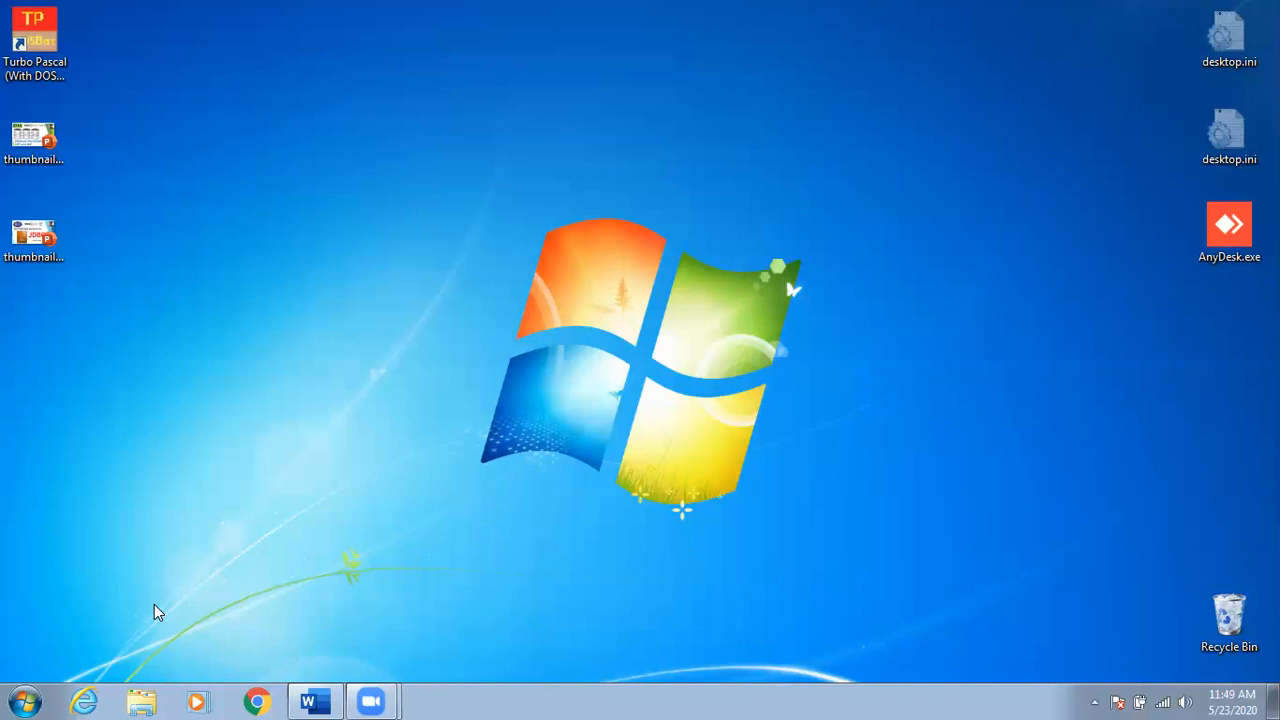
Search the Start menu for 'excel' and launch it.
left_click(4, 695)
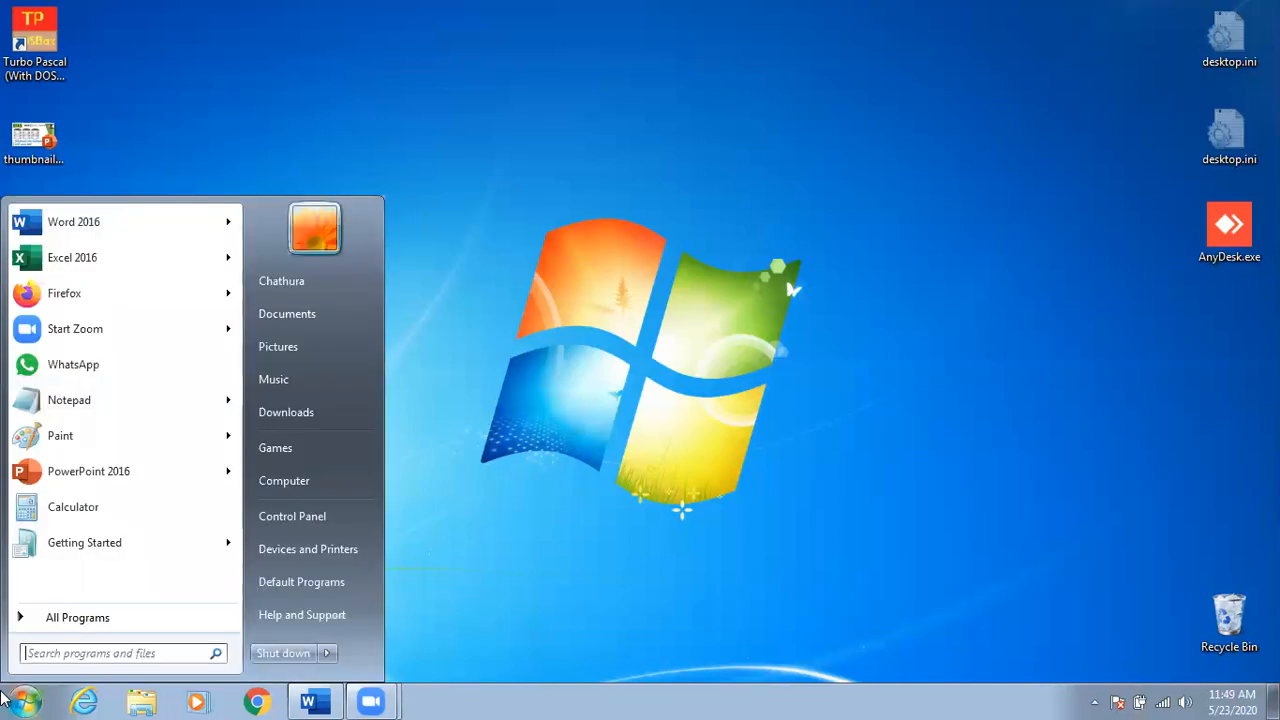
type("excel")
key("Return")
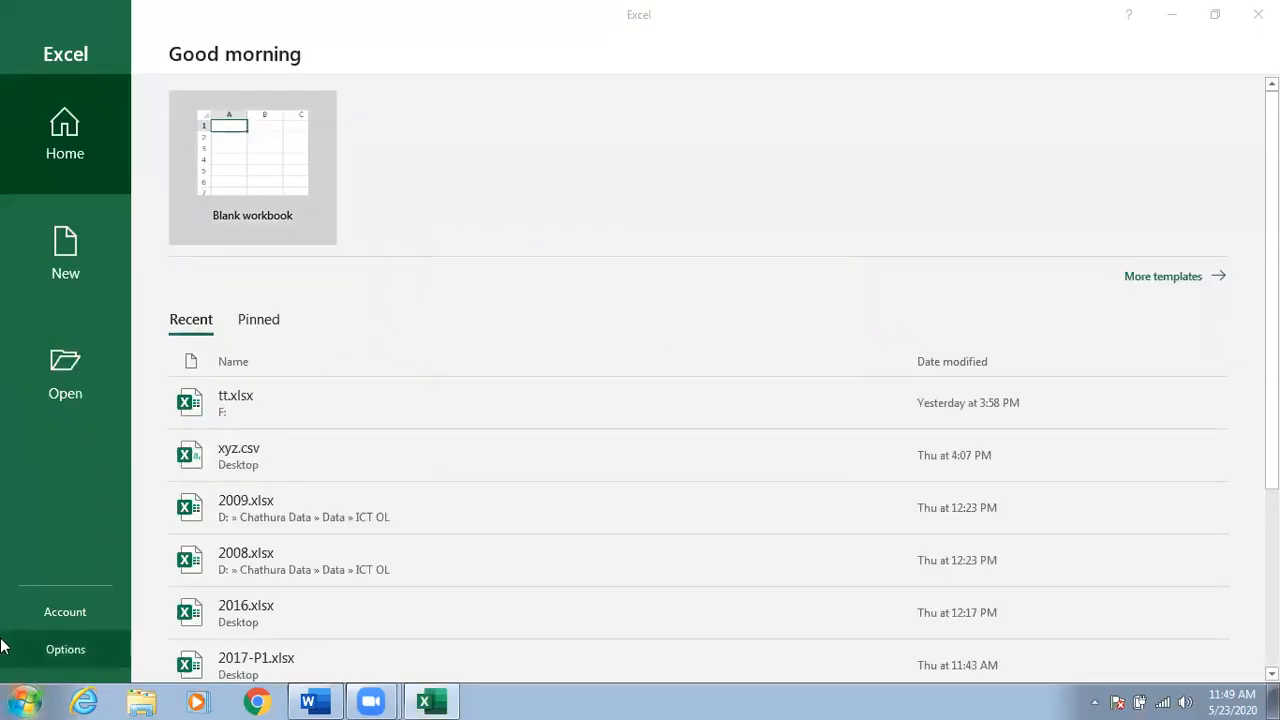
Launch Excel 2016 from the Start search results and create a blank workbook.
left_click(8, 698)
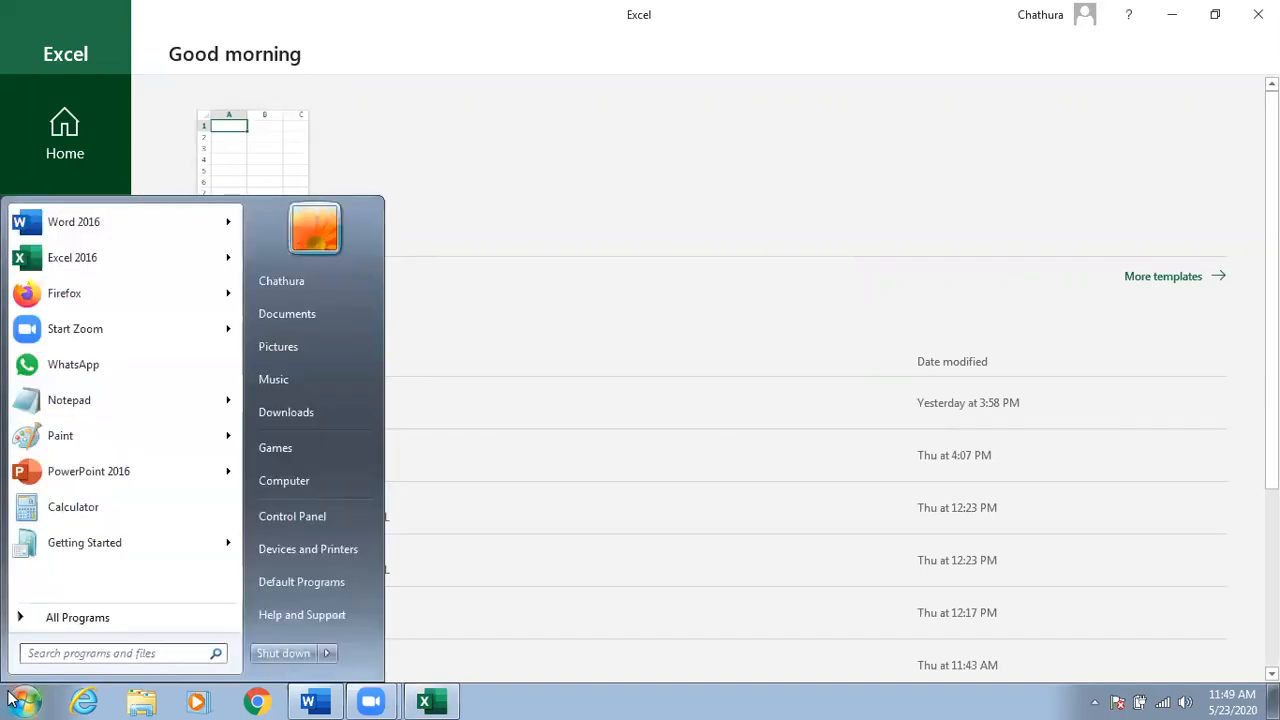
type("ec")
key("BackSpace")
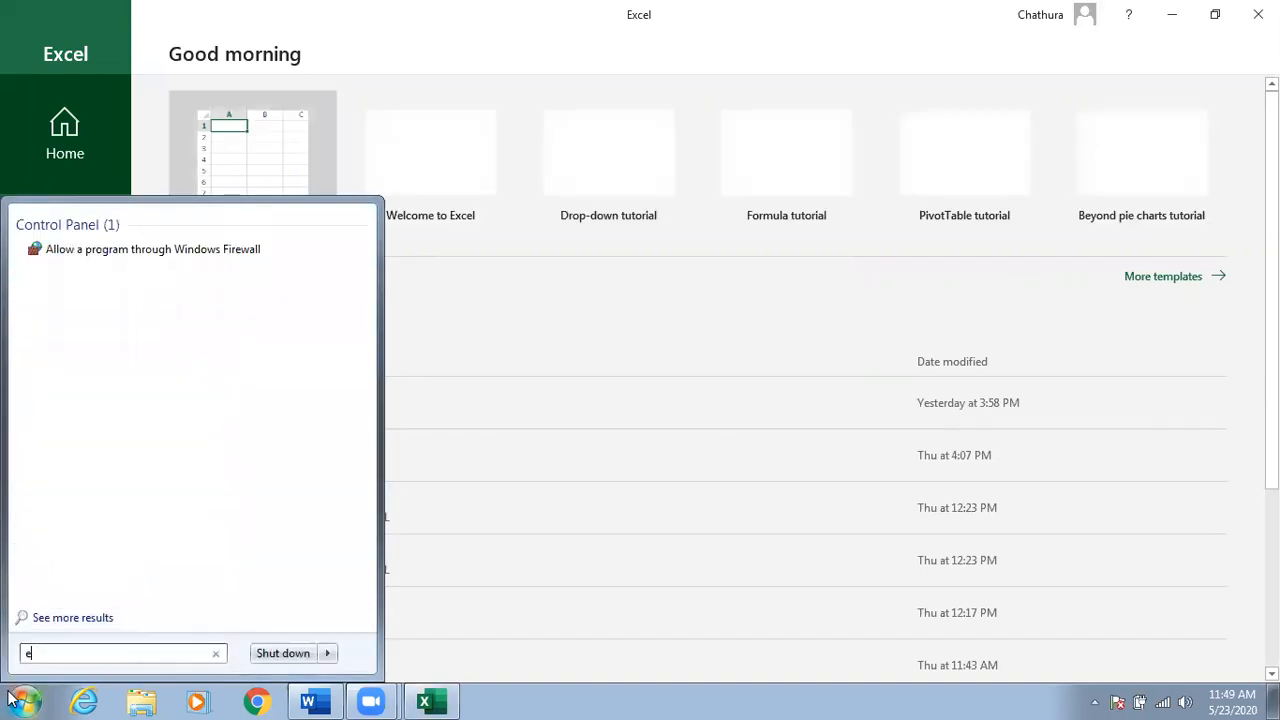
type("xc")
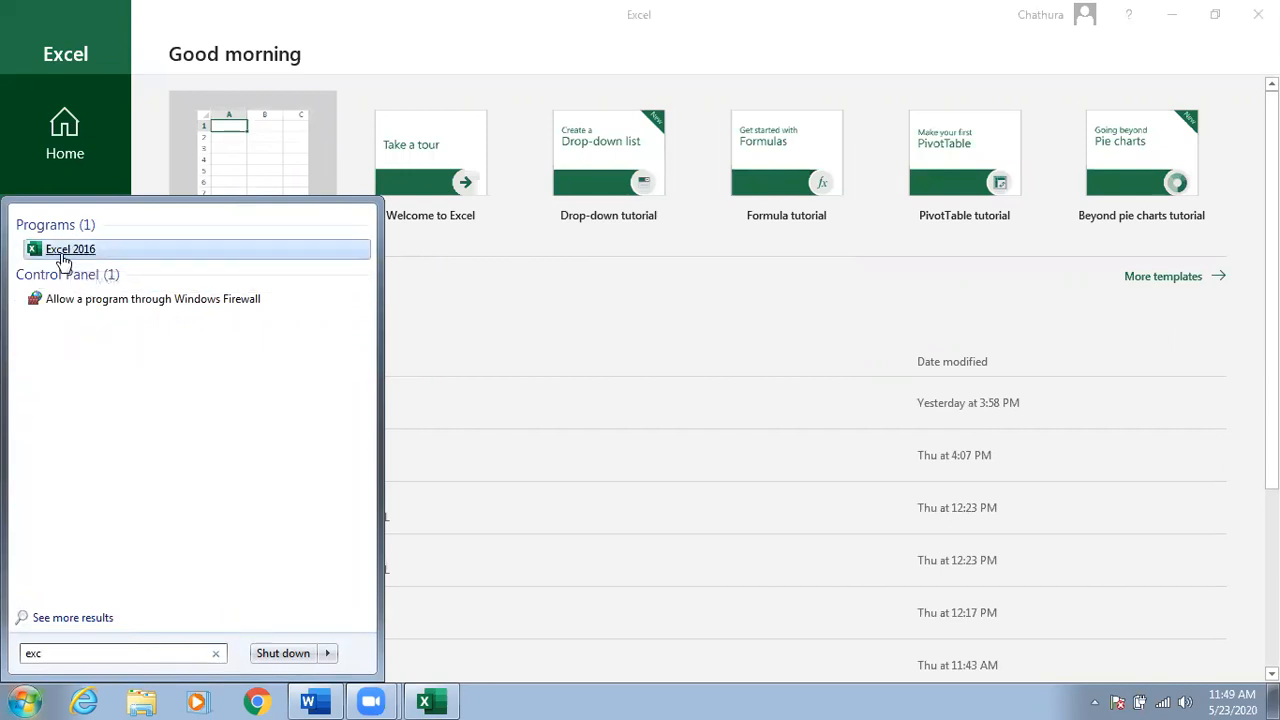
left_click(464, 302)
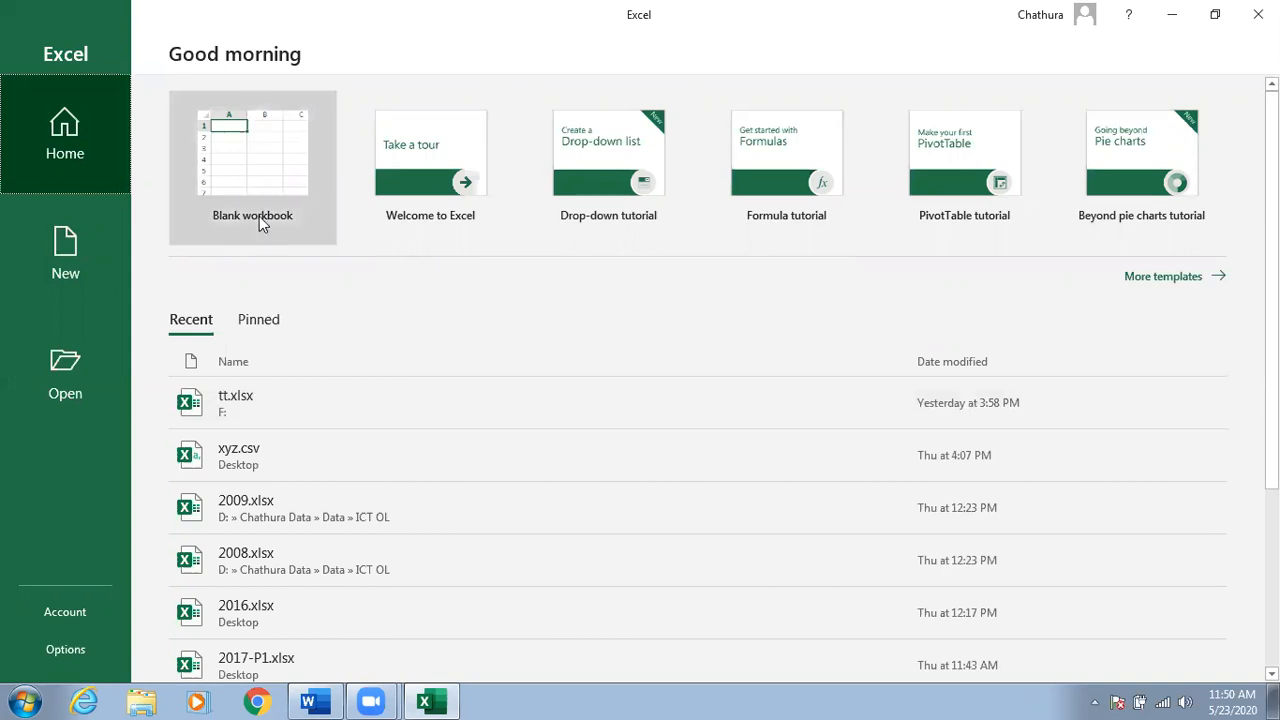
left_click(268, 186)
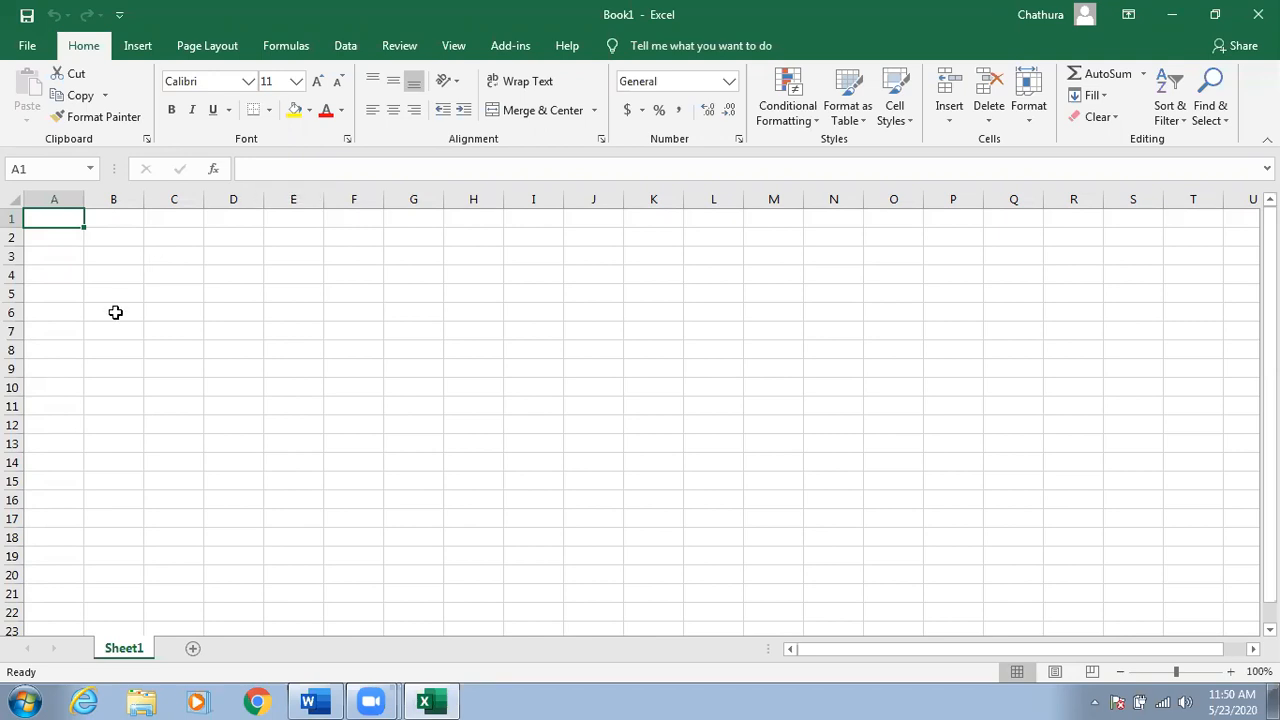
Select cells E3, C6, D5, D6, E7 and D4 on the empty Sheet1.
left_click(318, 258)
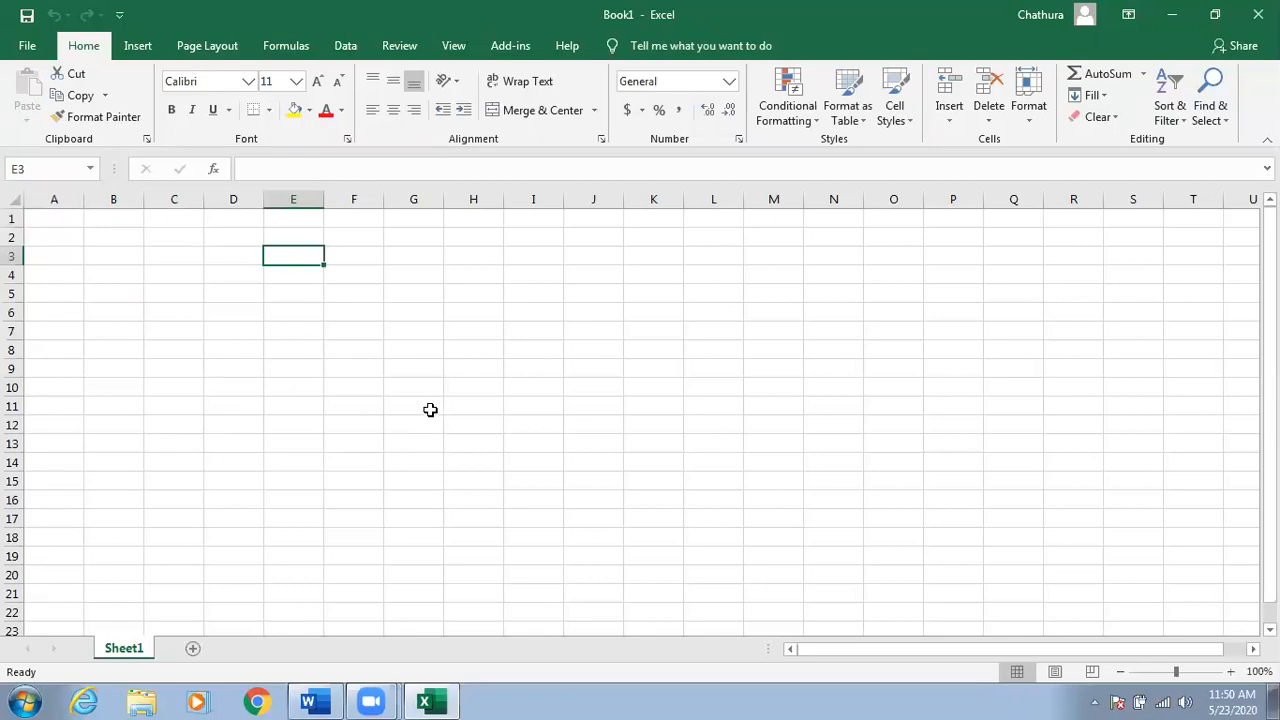
left_click(195, 312)
left_click(241, 293)
left_click(243, 316)
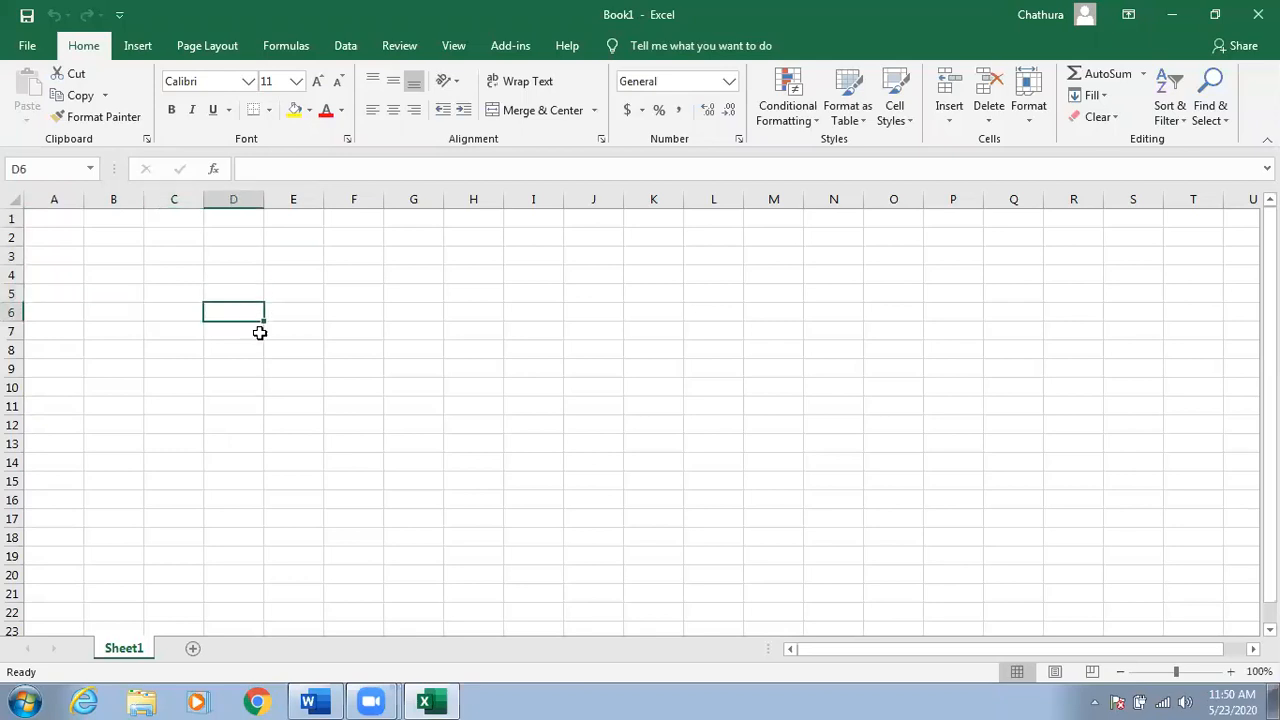
left_click(267, 335)
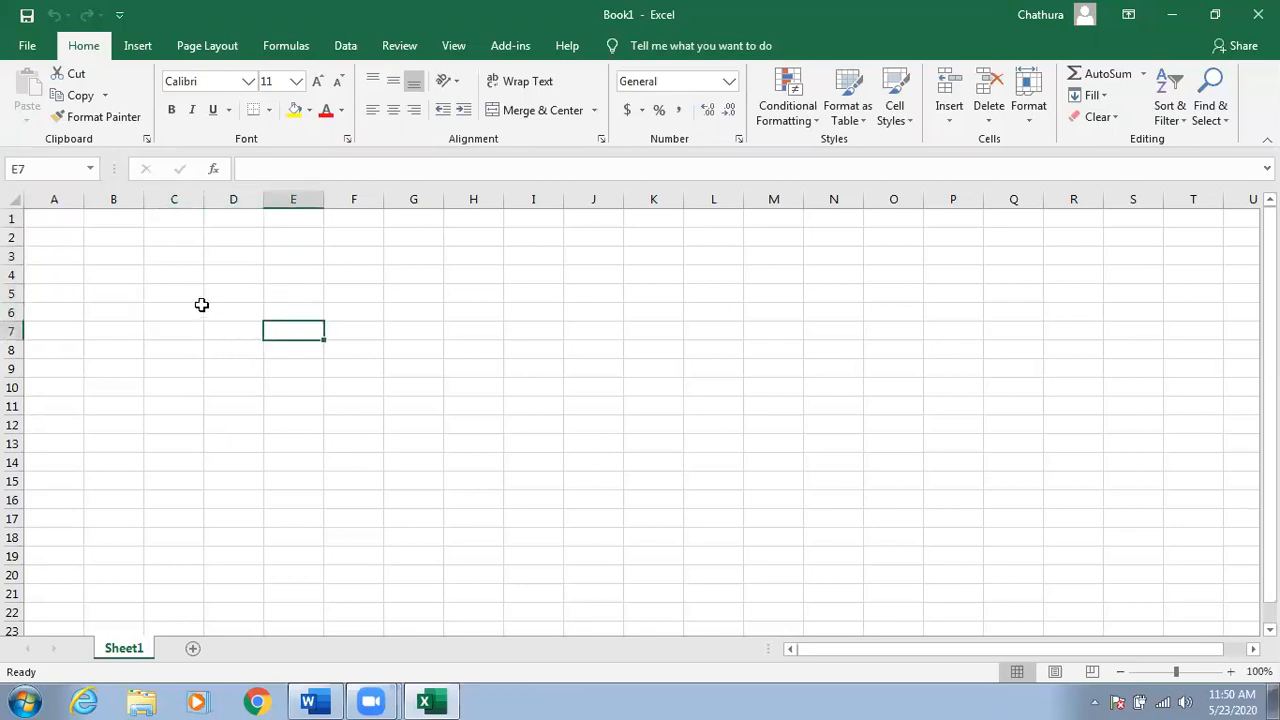
left_click(248, 276)
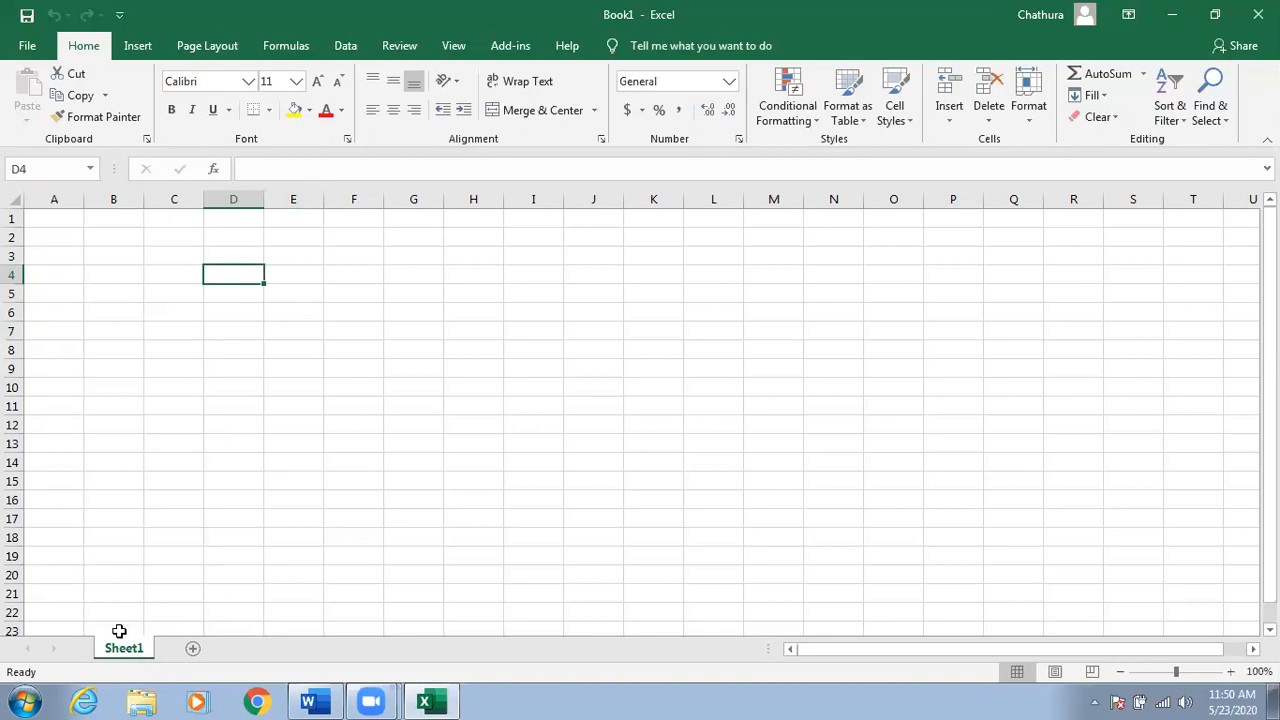
Add Sheet2 and Sheet3, then return to Sheet1.
left_click(194, 652)
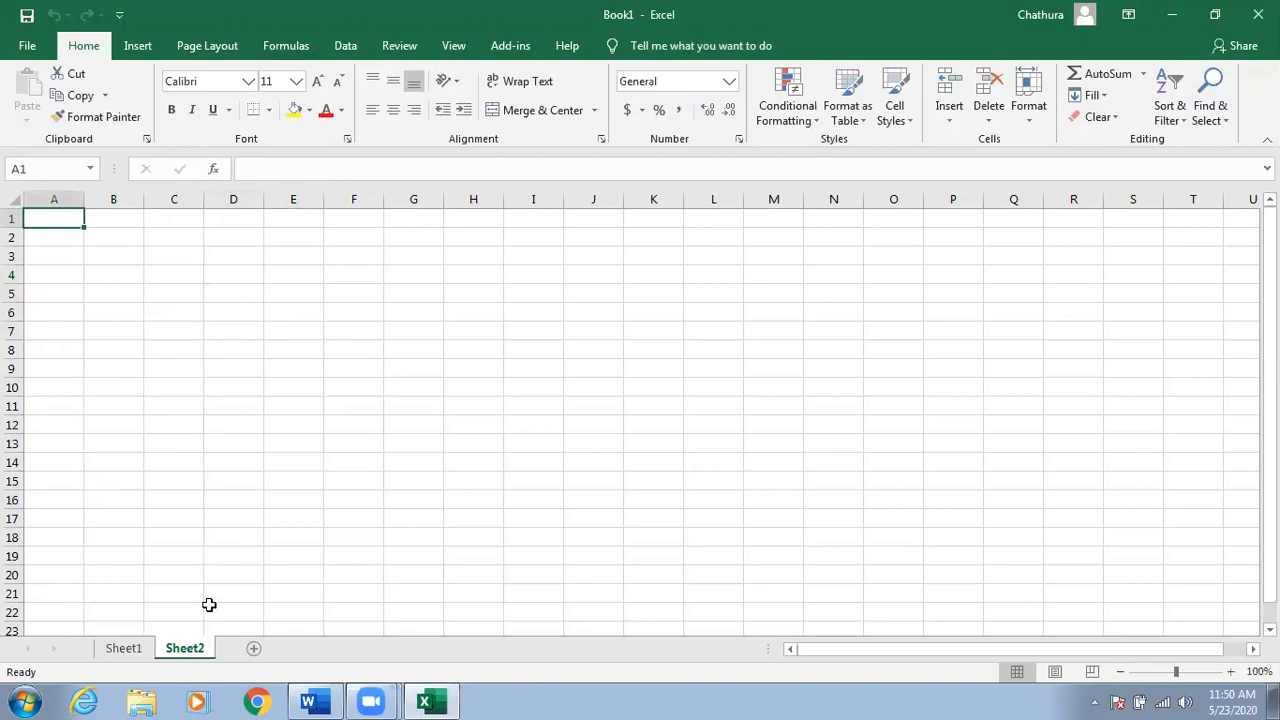
left_click(255, 650)
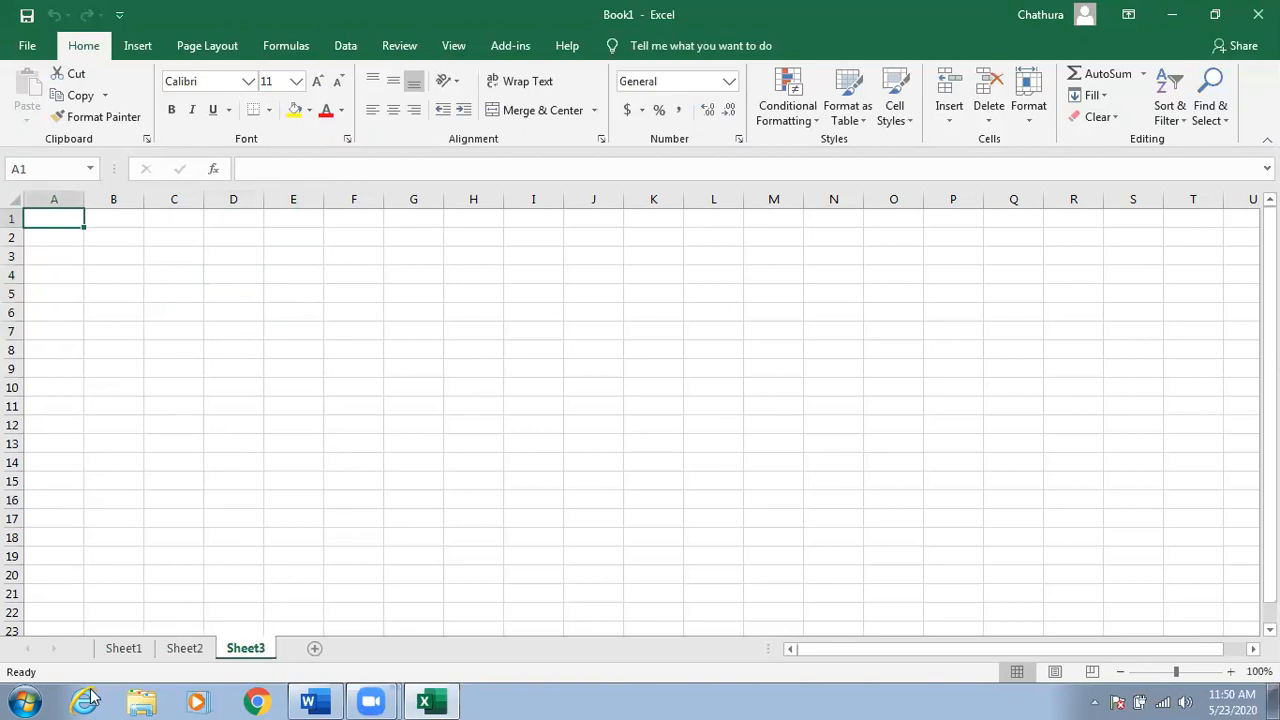
left_click(137, 650)
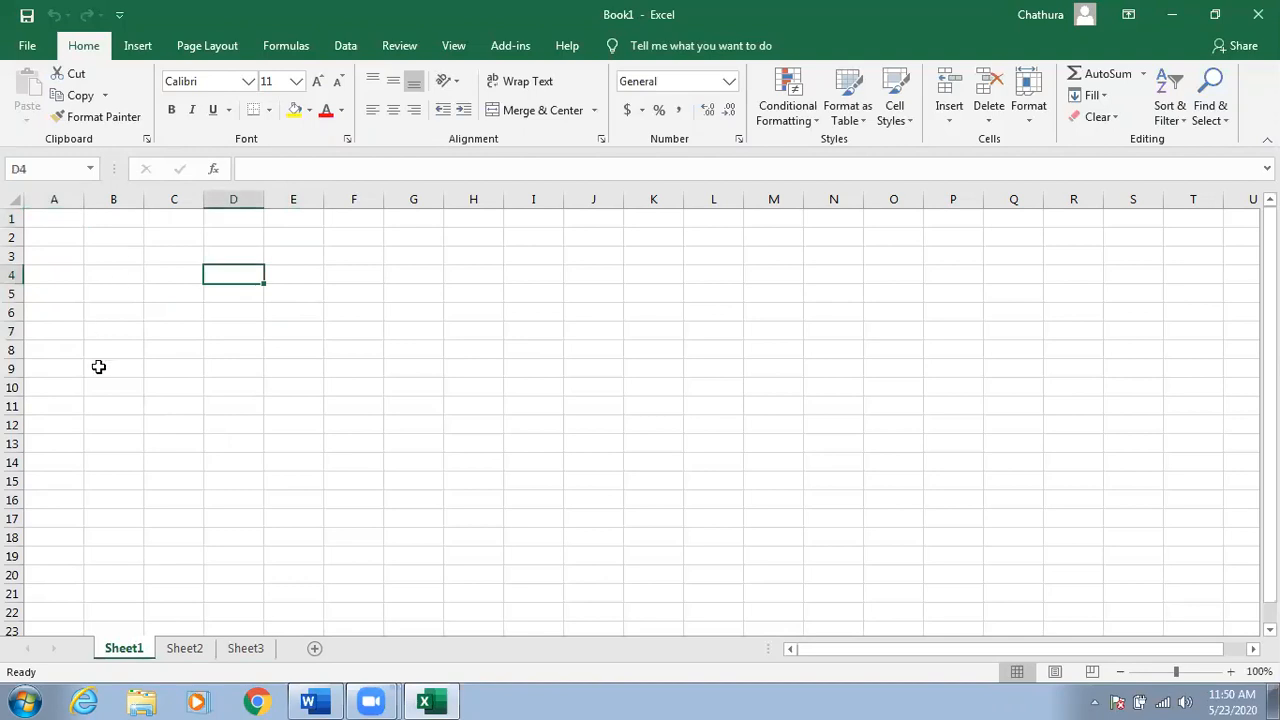
Select cells A1, B3, A4, B4, column B and E5, checking the Name Box address.
left_click(62, 222)
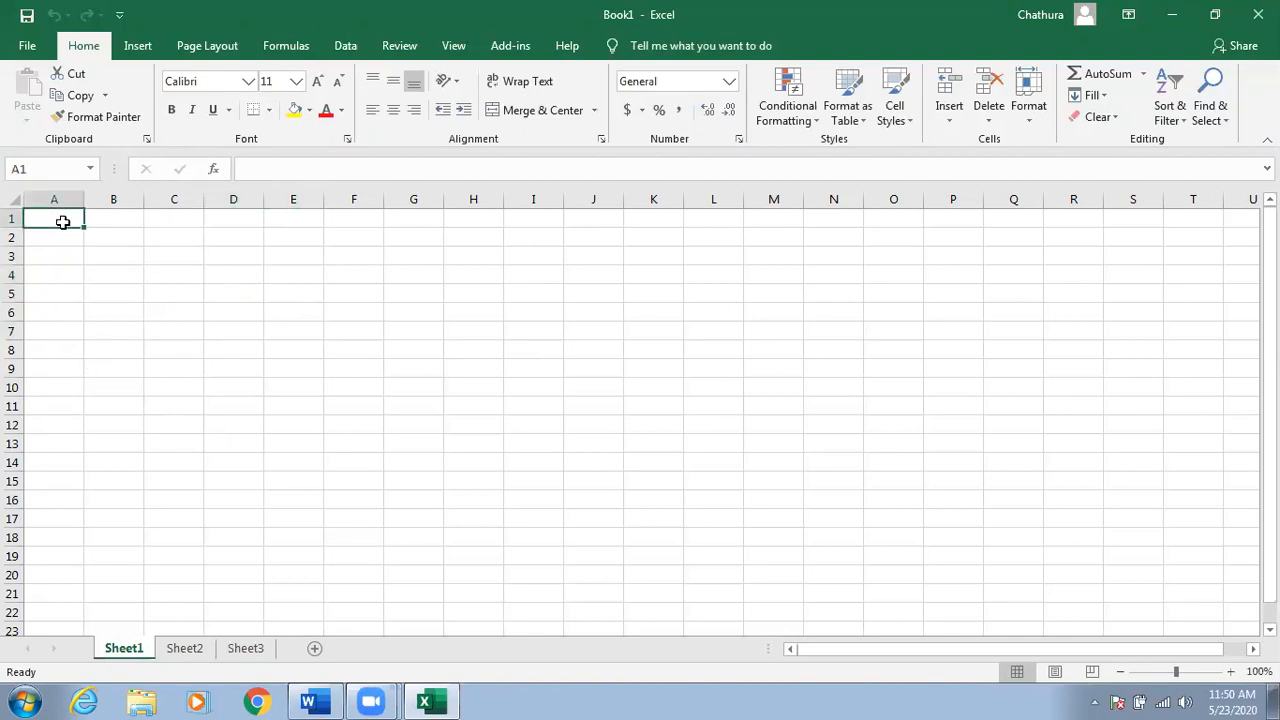
left_click(114, 252)
left_click(66, 273)
left_click(129, 279)
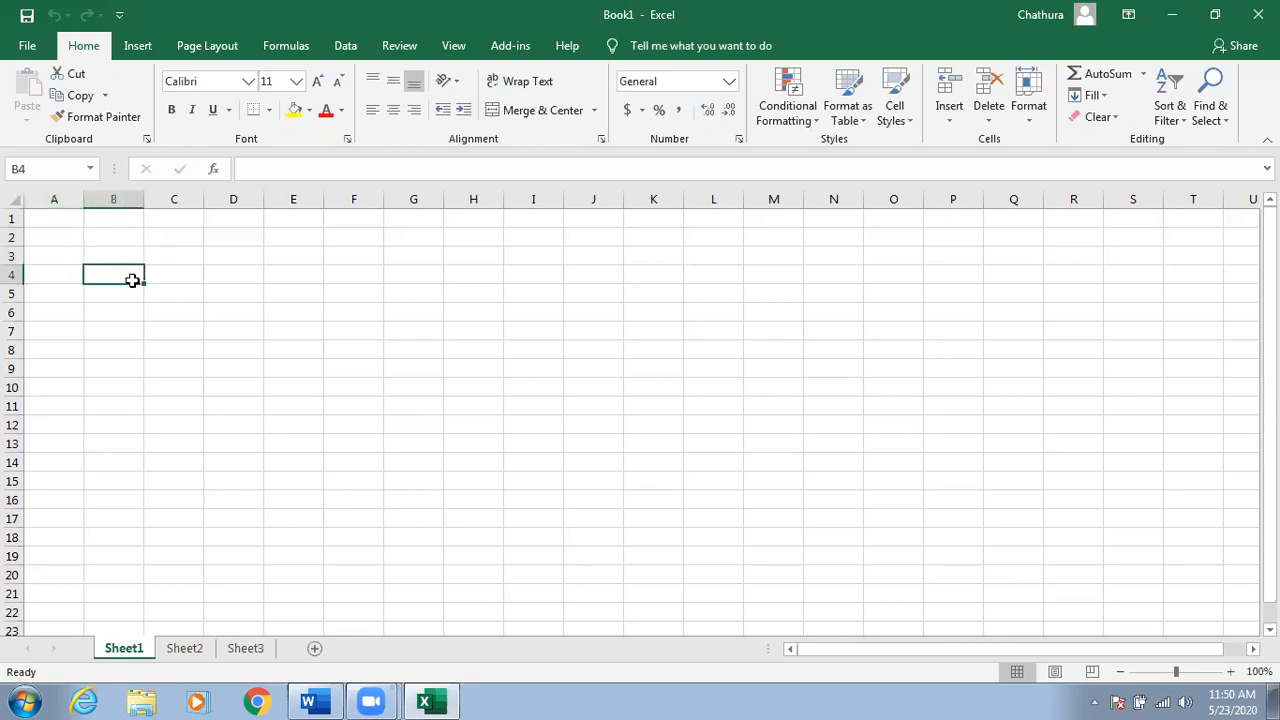
left_click(118, 199)
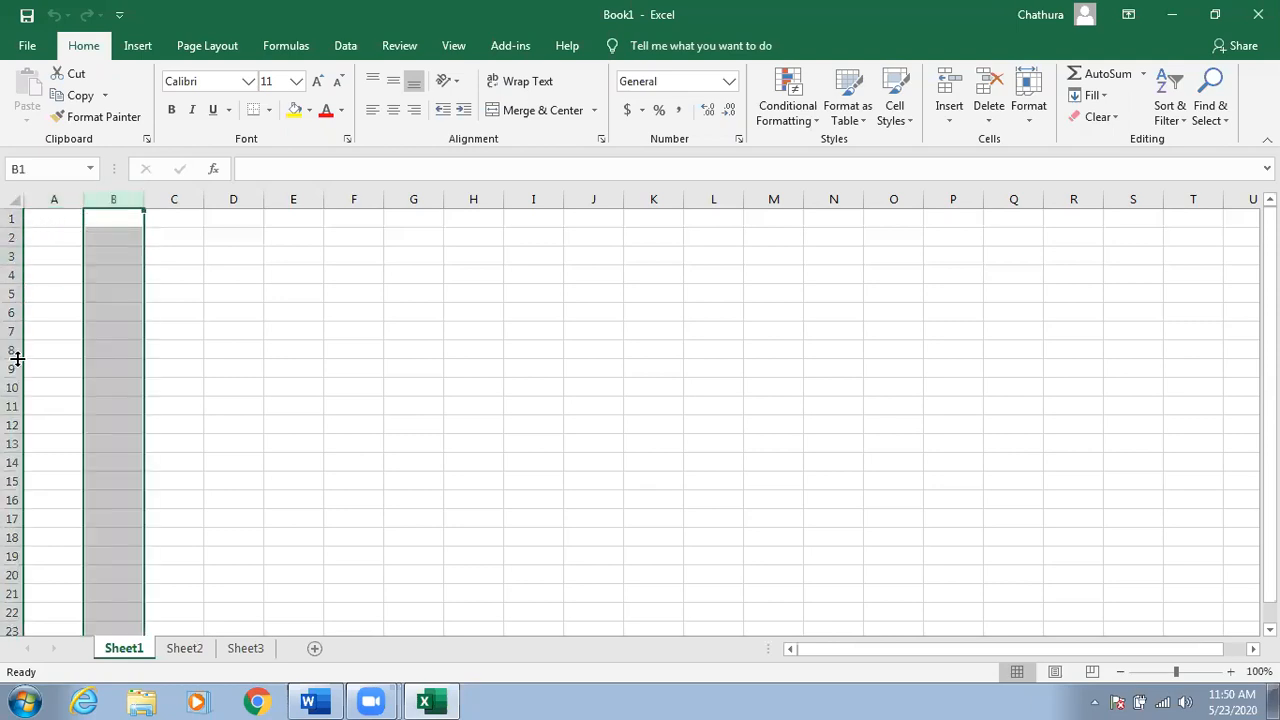
left_click(268, 294)
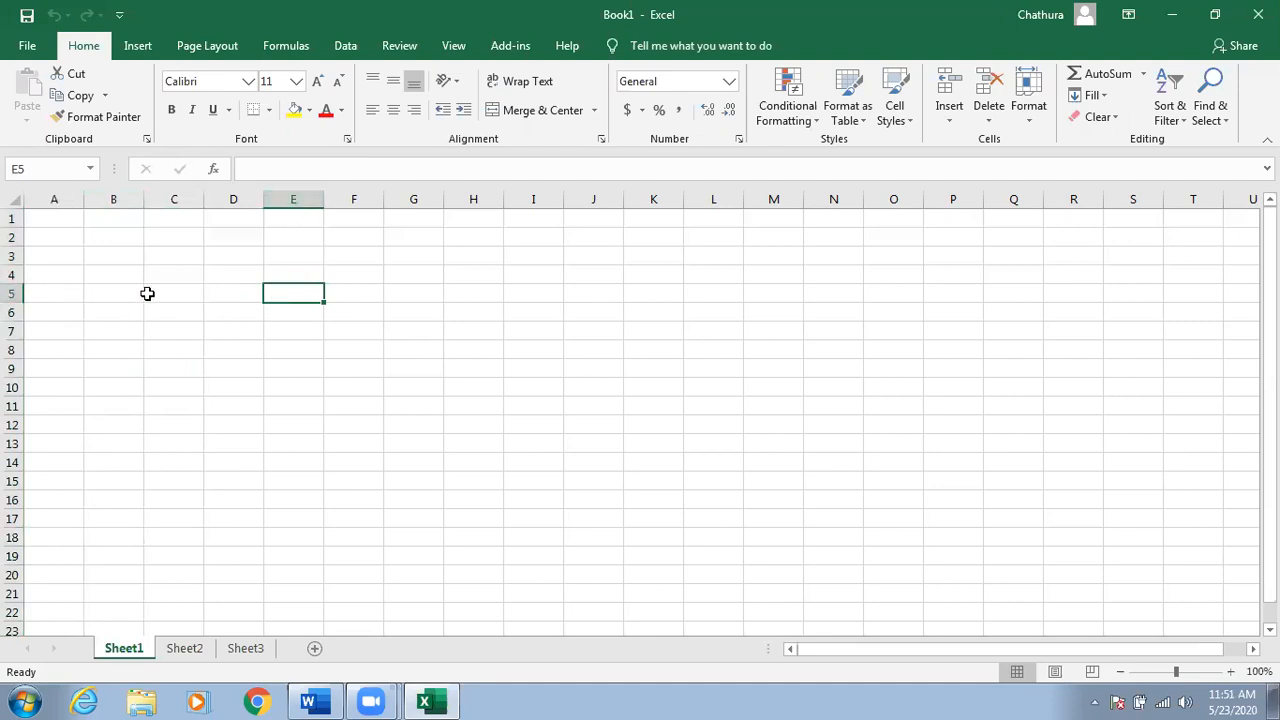
left_click(41, 168)
left_click(74, 224)
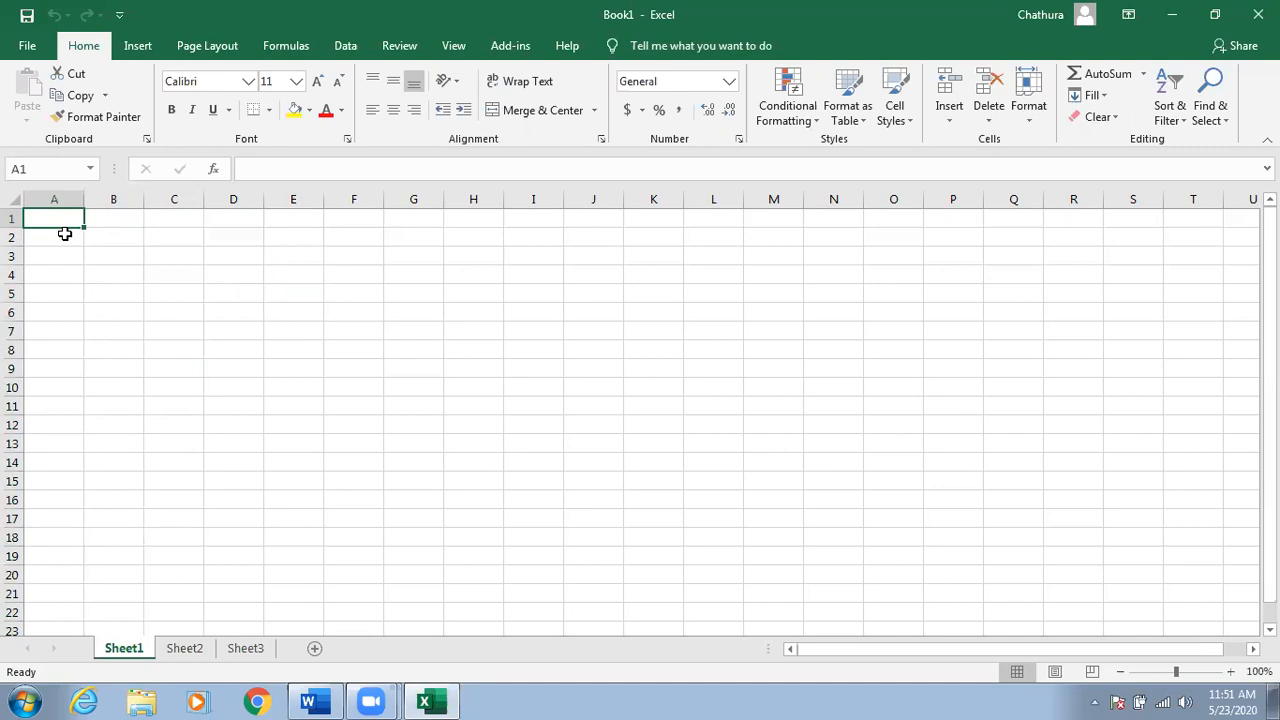
left_click(163, 222)
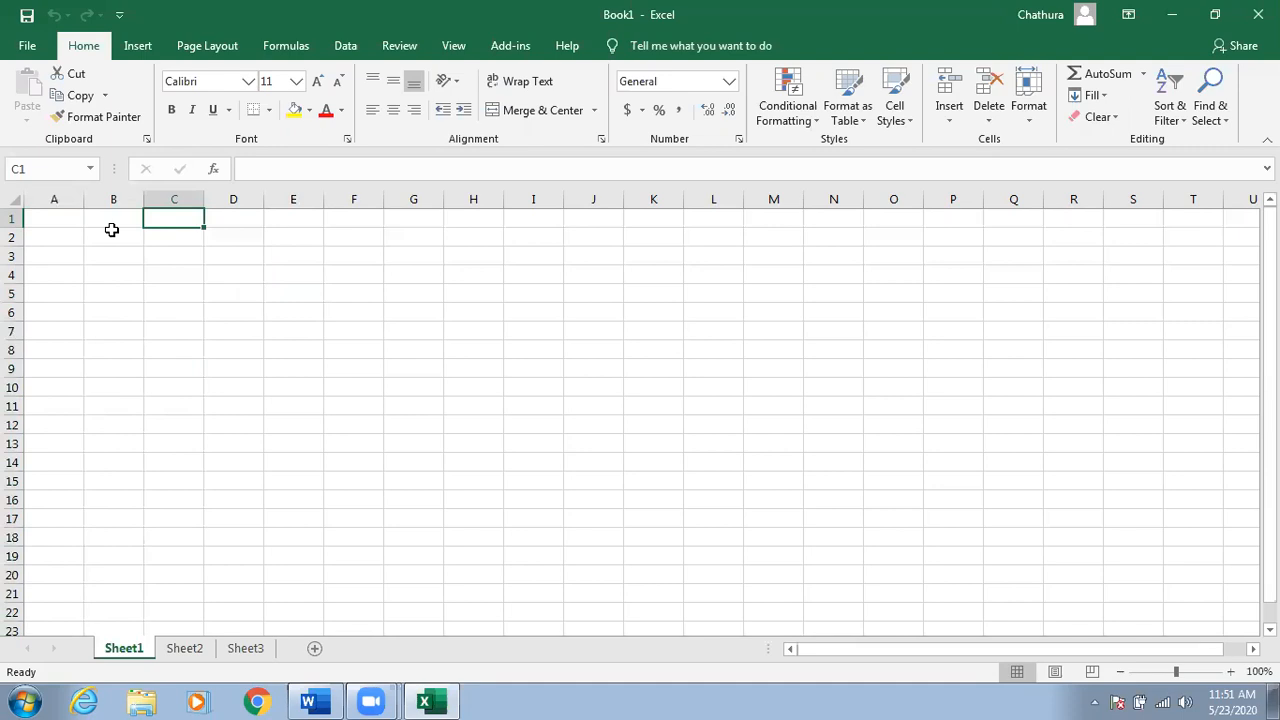
key("ctrl+Down")
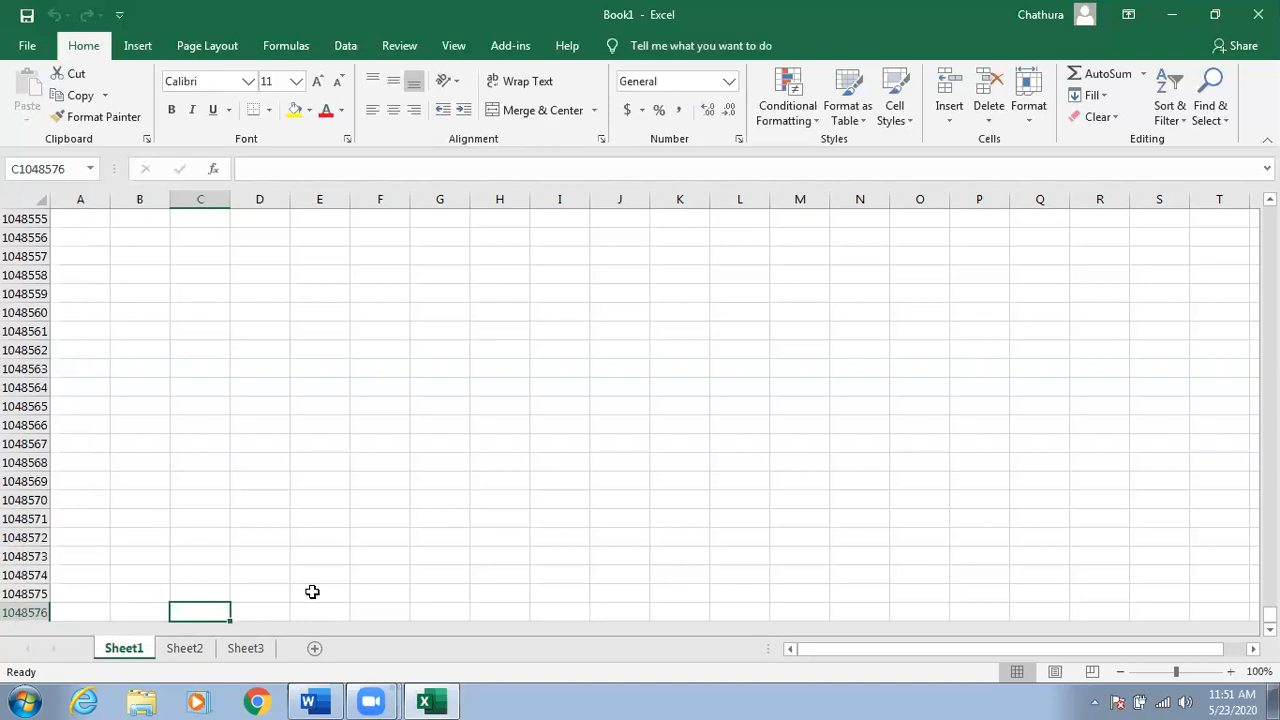
key("ctrl+Right")
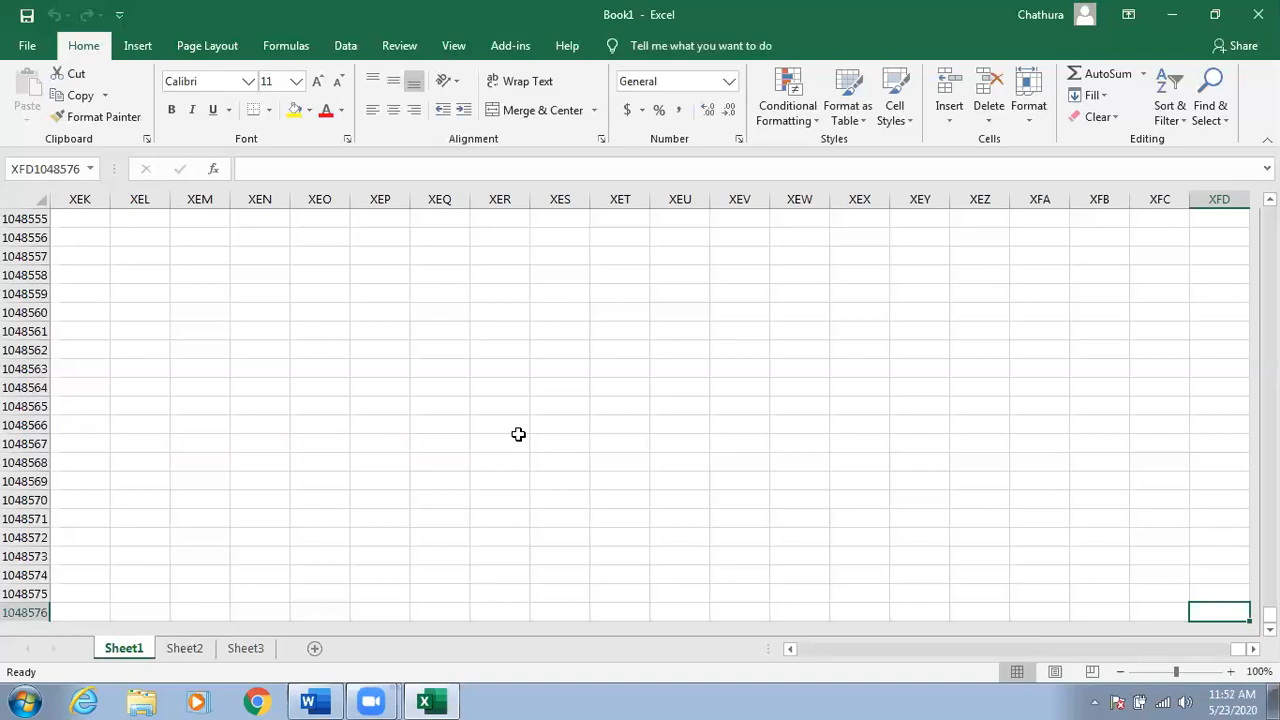
key("ctrl+Home")
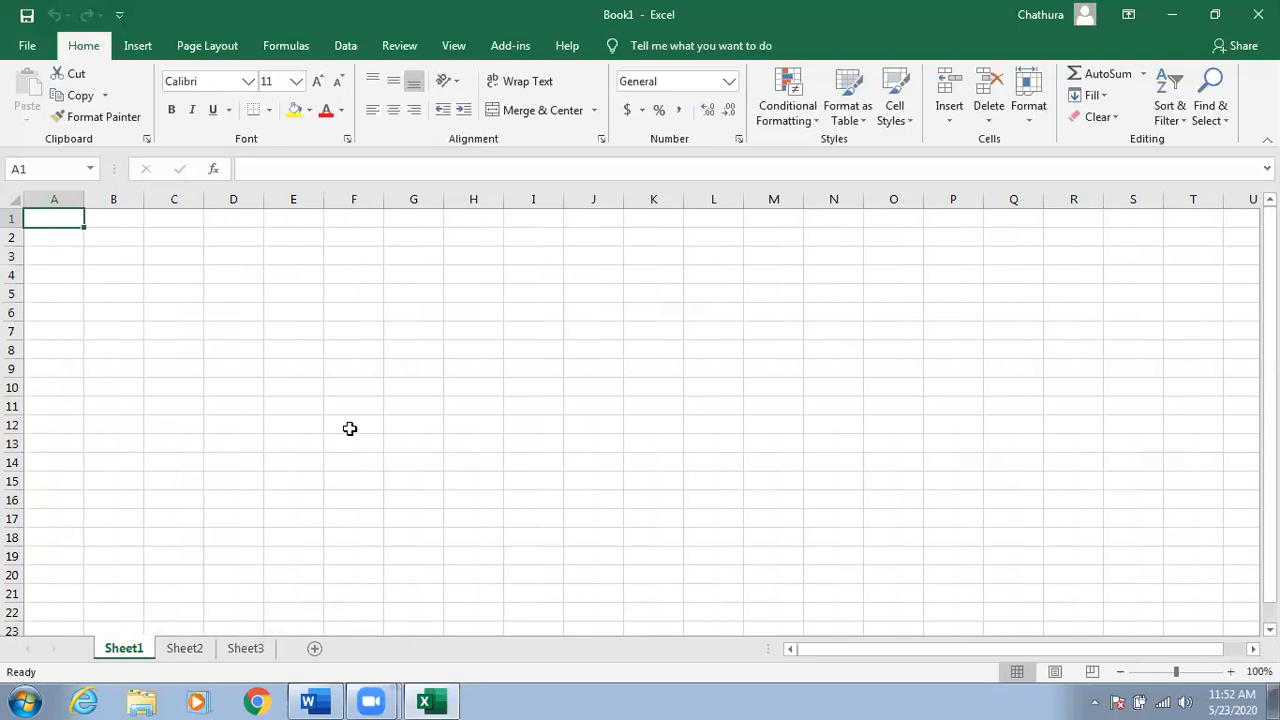
left_click(310, 315)
Select A1 and zoom Sheet1 in to 130%.
left_click(59, 221)
scroll(173, 316, "up", 1, "ctrl")
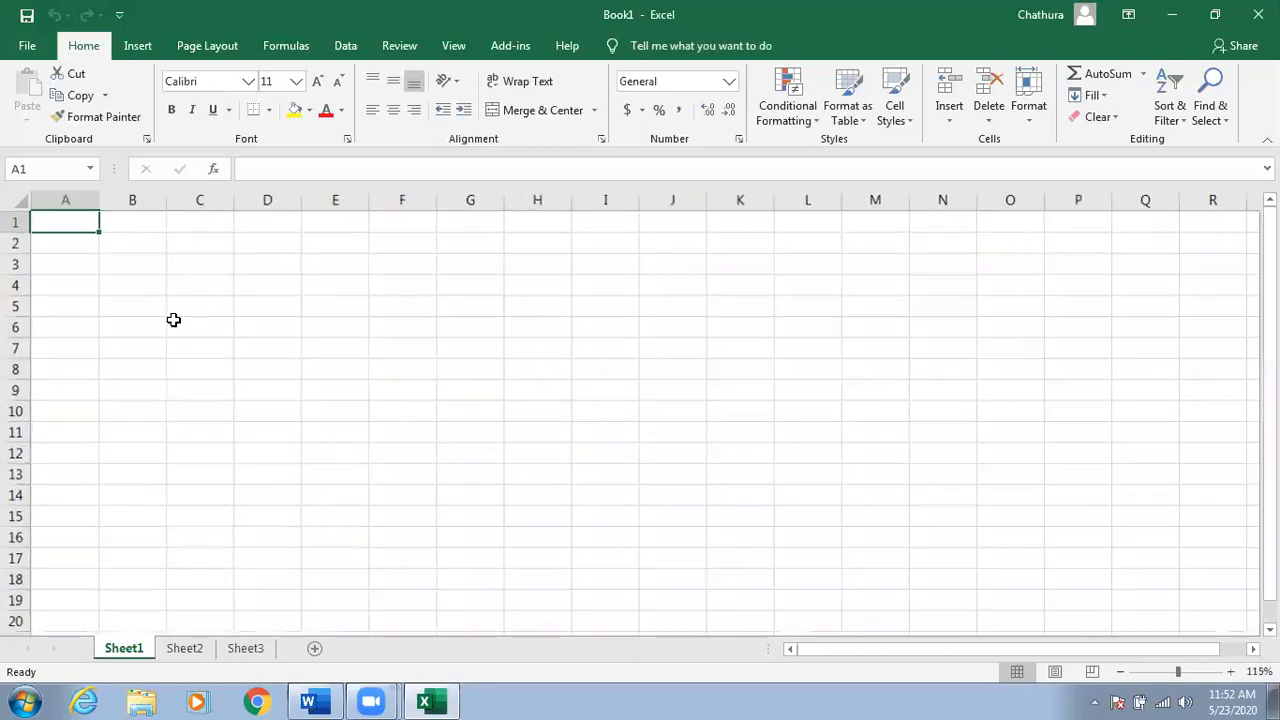
scroll(173, 316, "down", 1, "ctrl")
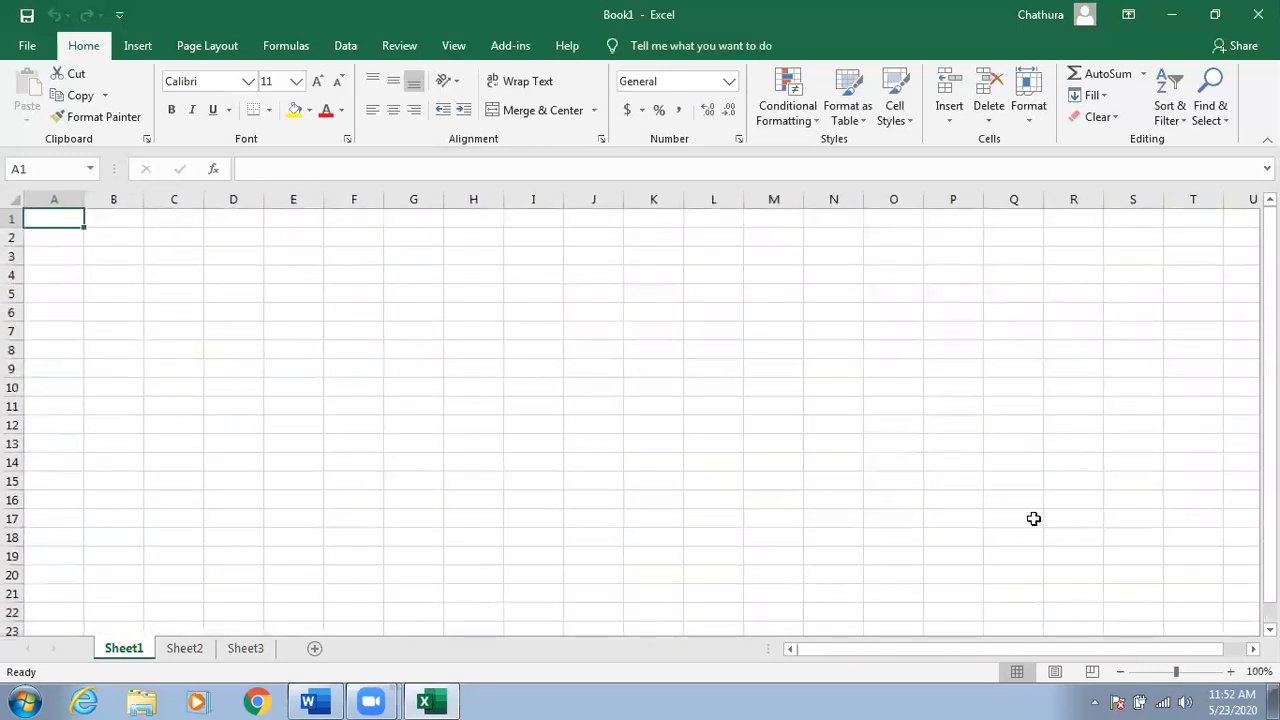
left_click(1231, 672)
left_click(1231, 672)
left_click(1231, 672)
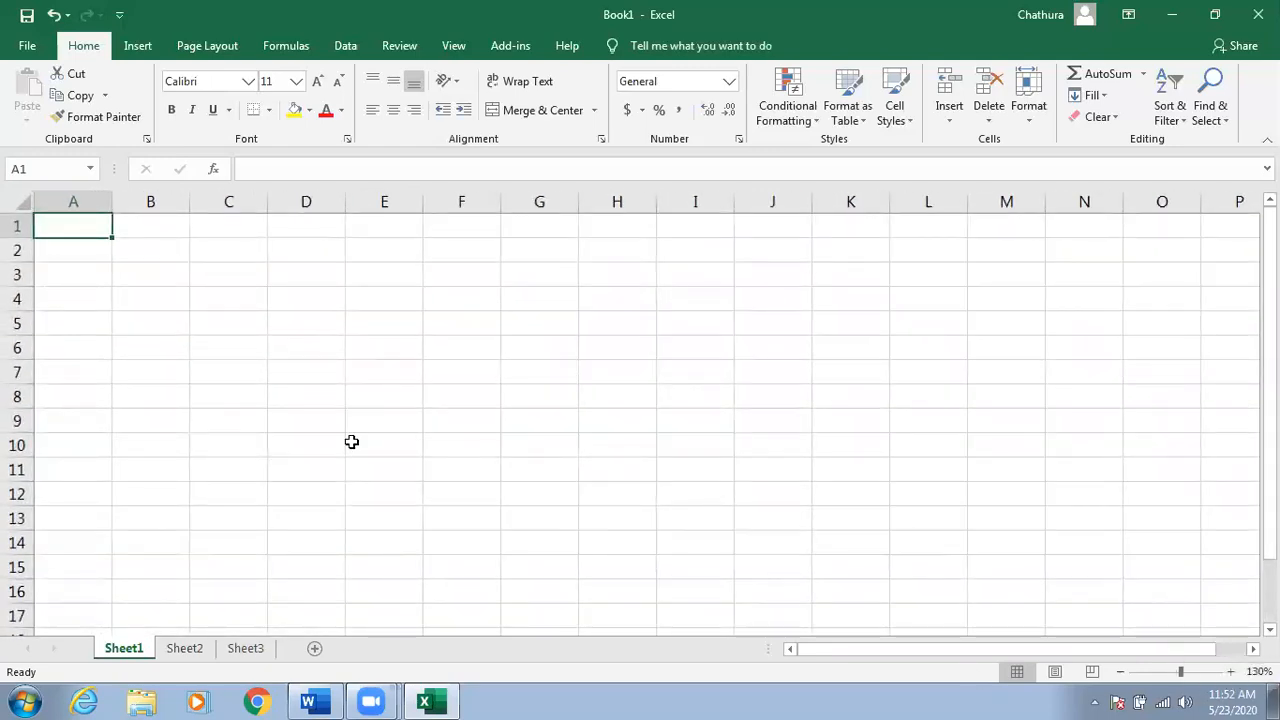
Type stray text 'safahsf' into A1, then erase it.
left_click(71, 249)
left_click(93, 222)
type("safahsf")
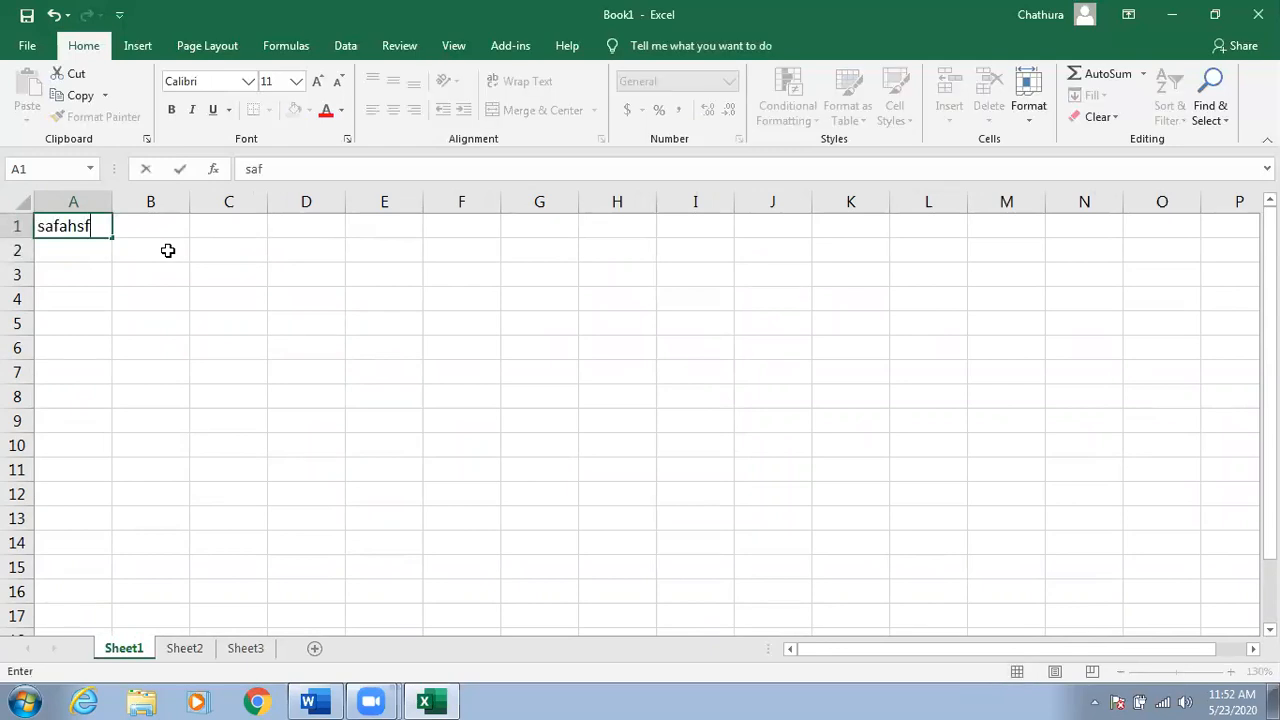
key("BackSpace")
key("BackSpace")
key("BackSpace")
key("BackSpace")
key("BackSpace")
key("BackSpace")
key("BackSpace")
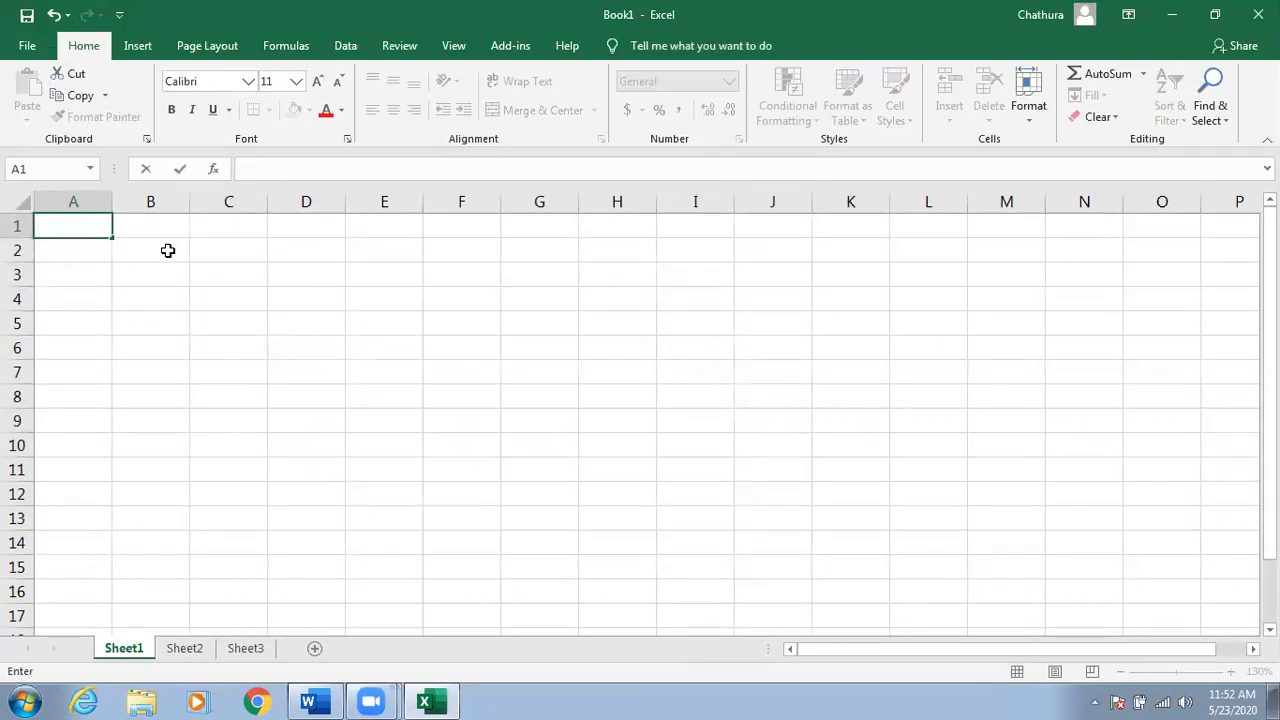
left_click(308, 701)
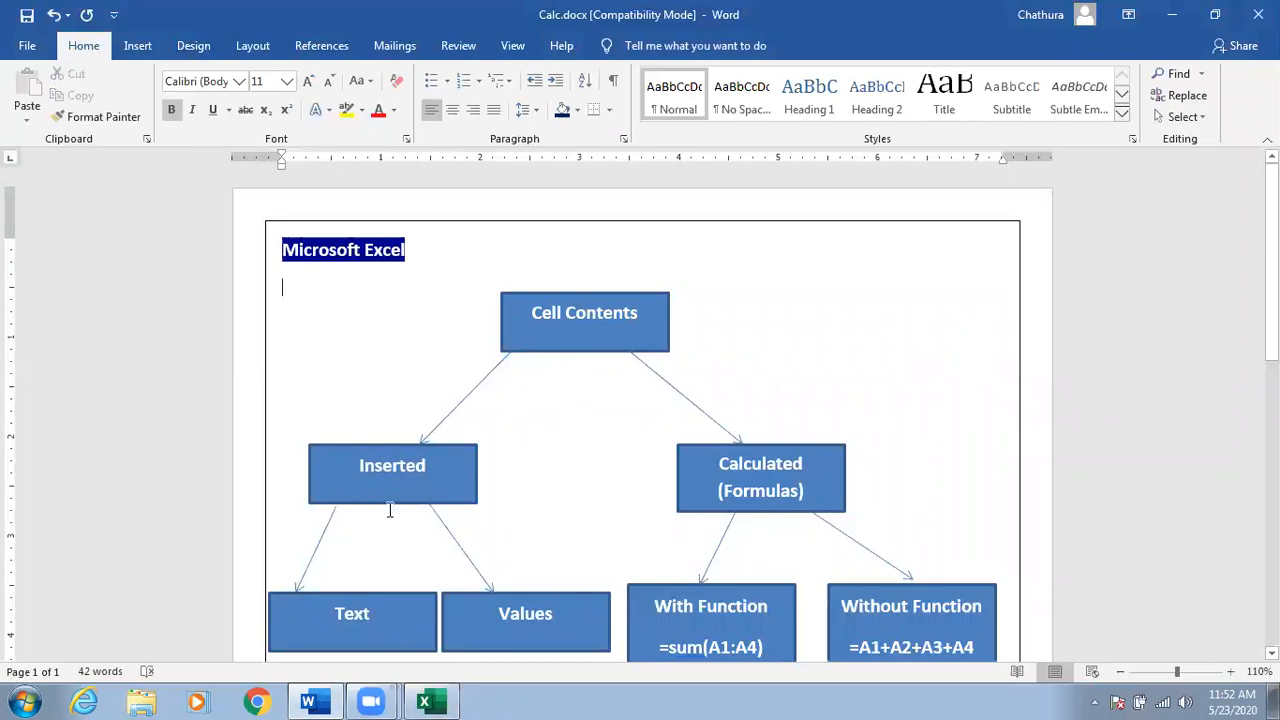
Select the Inserted and Calculated (Formulas) boxes in the Calc.docx diagram, then minimize Word.
left_click(388, 472)
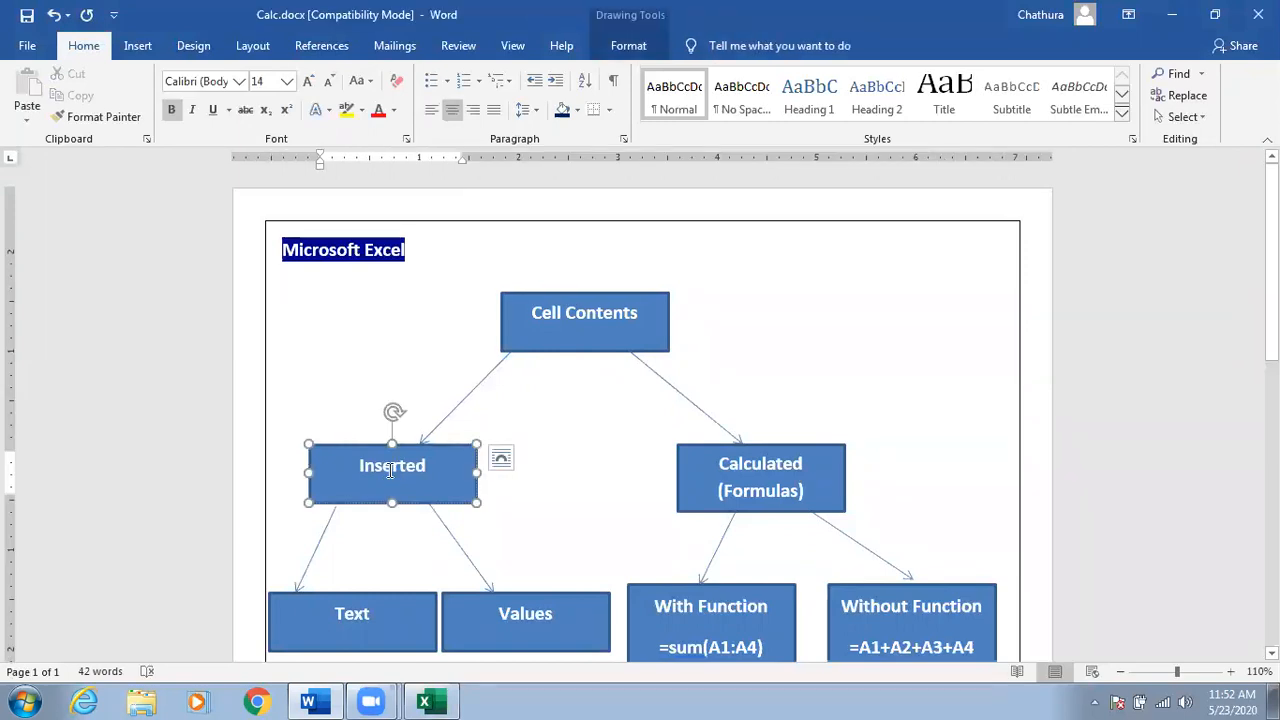
left_click(687, 510)
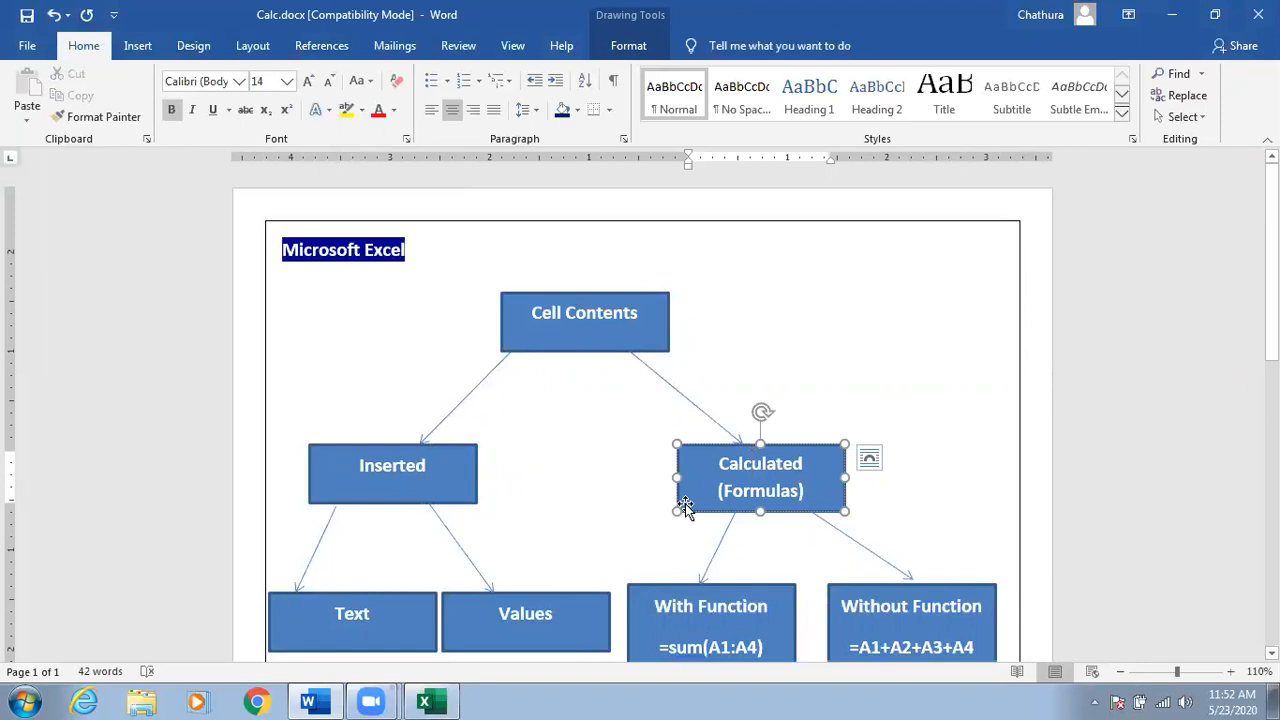
left_click(1172, 14)
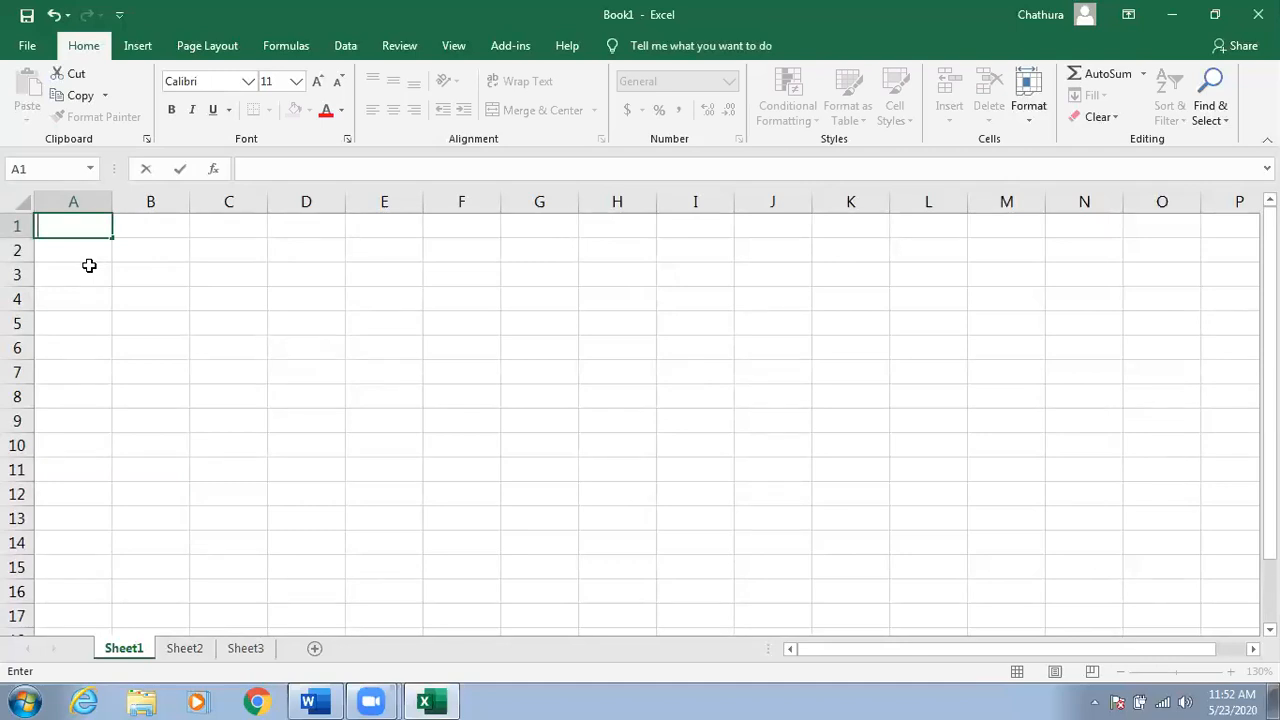
Enter a name in A1, widen column A to fit it, and enter 100 in B1.
type("Chathura")
key("Return")
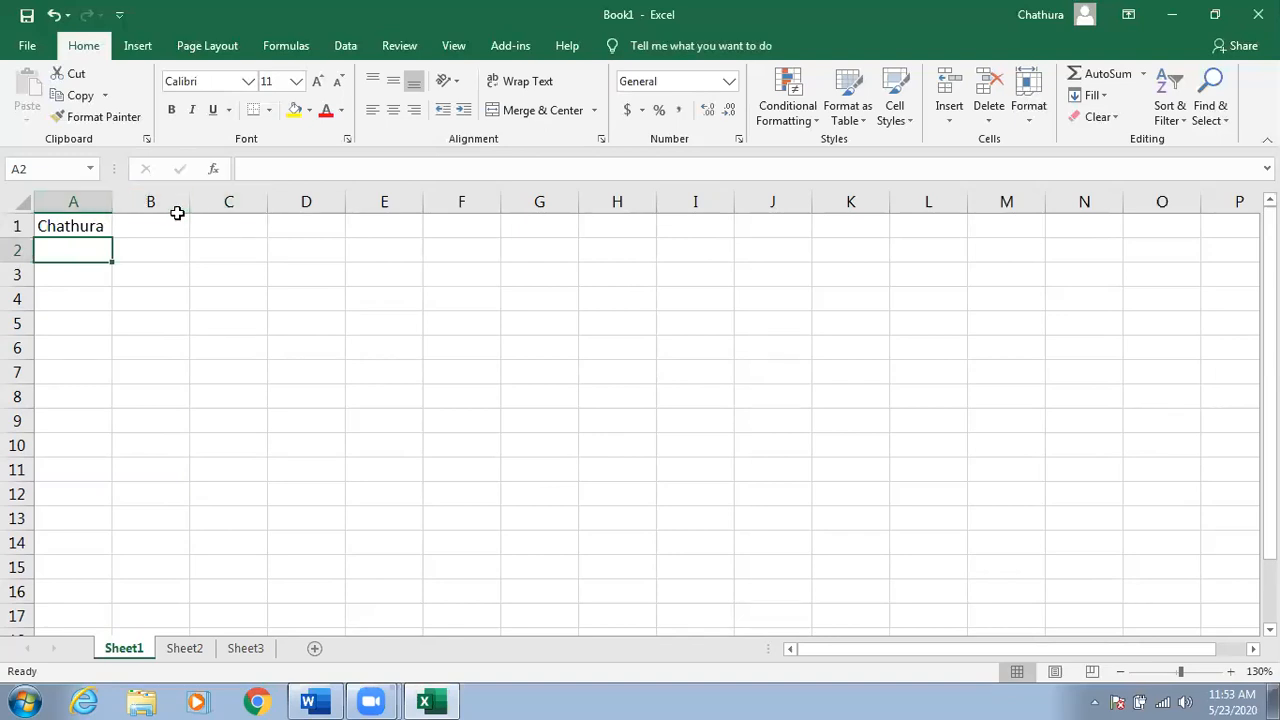
left_click_drag(115, 206, 187, 206)
left_click_drag(27, 237, 30, 280)
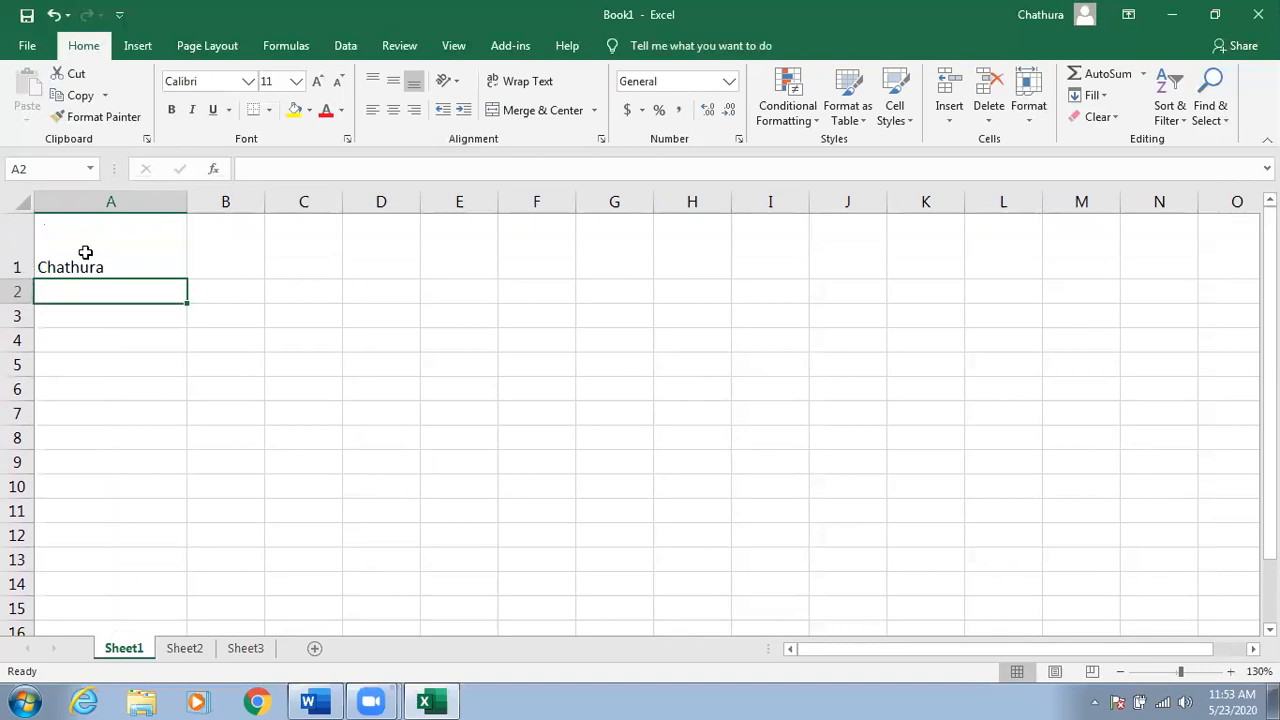
left_click(85, 252)
key("ctrl+z")
left_click(97, 276)
left_click(107, 224)
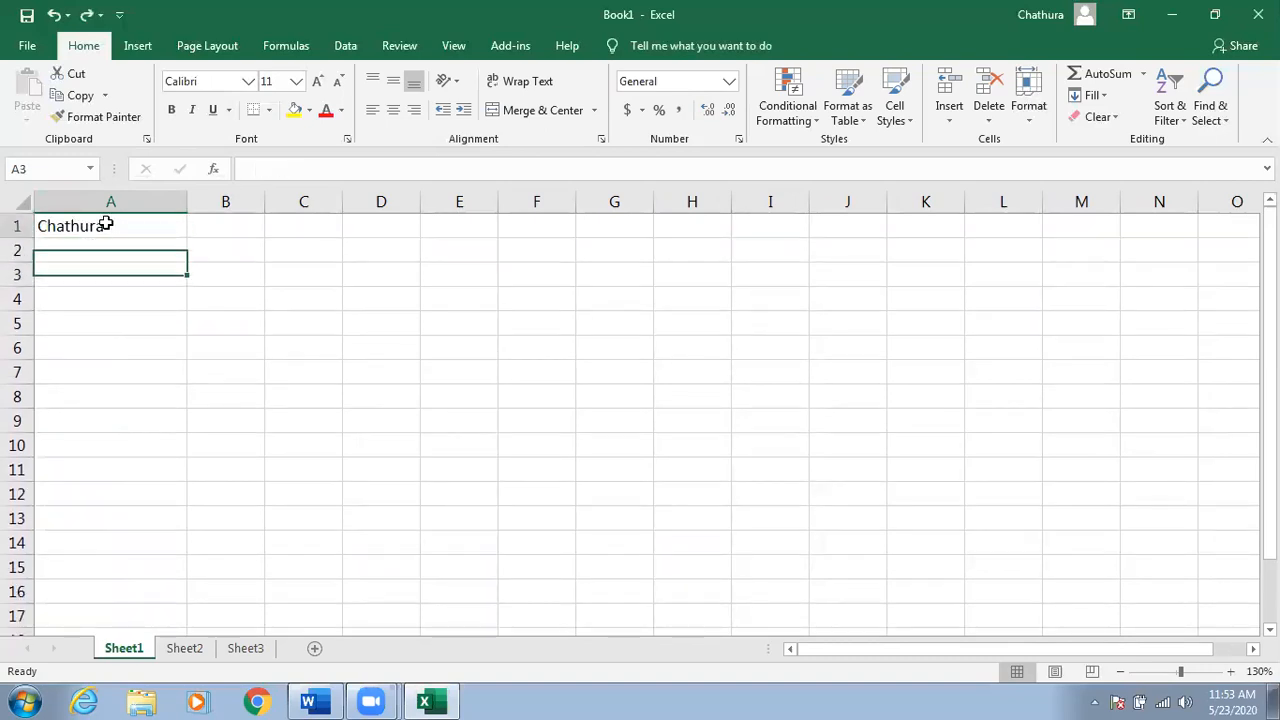
left_click(224, 227)
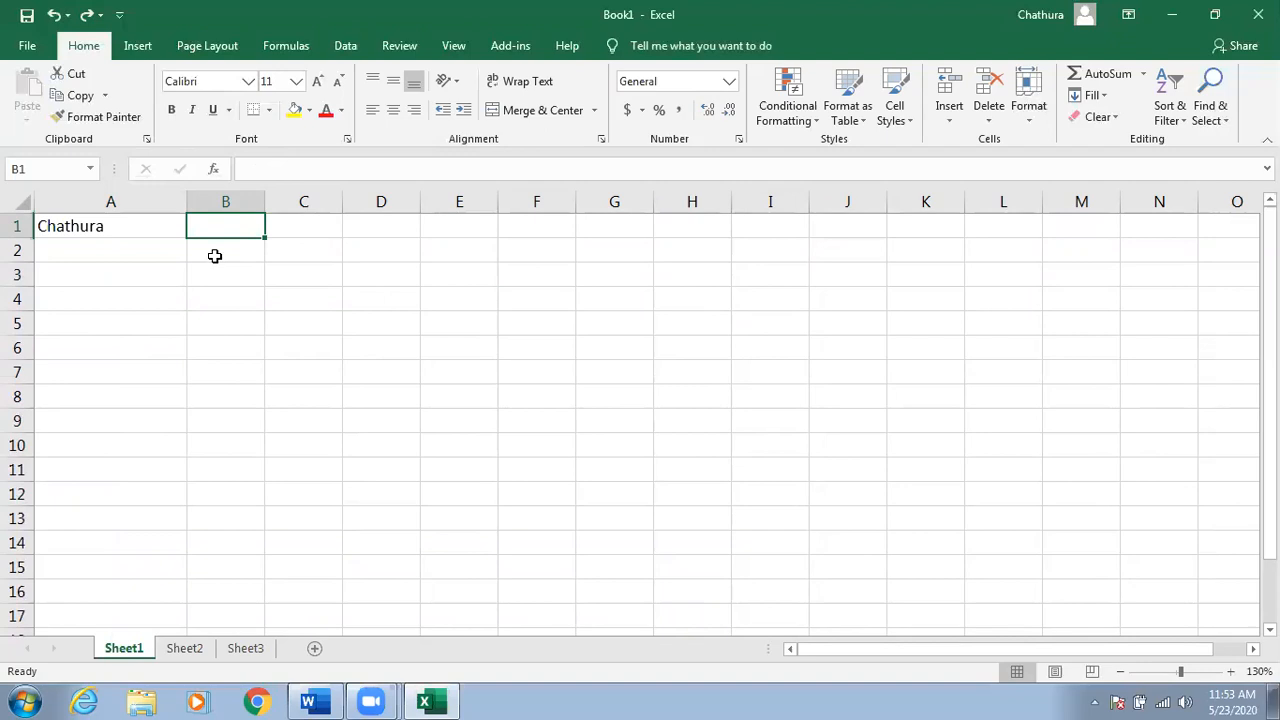
type("100")
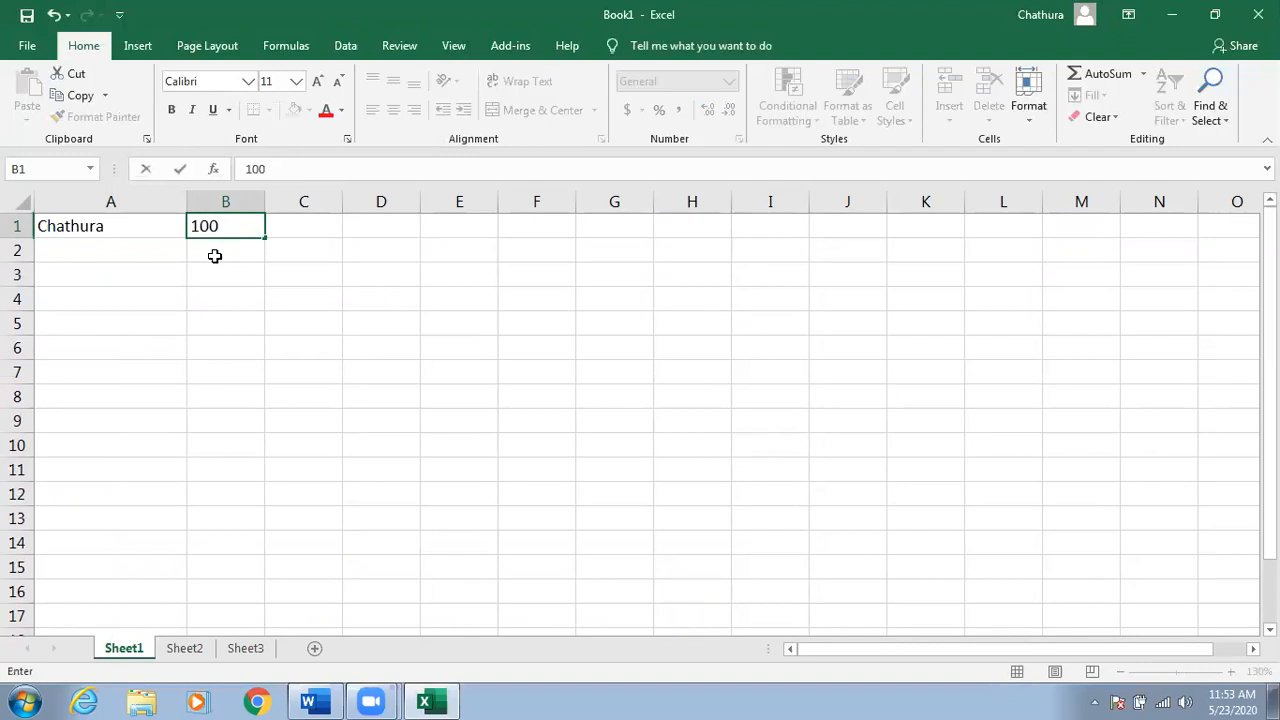
left_click(214, 256)
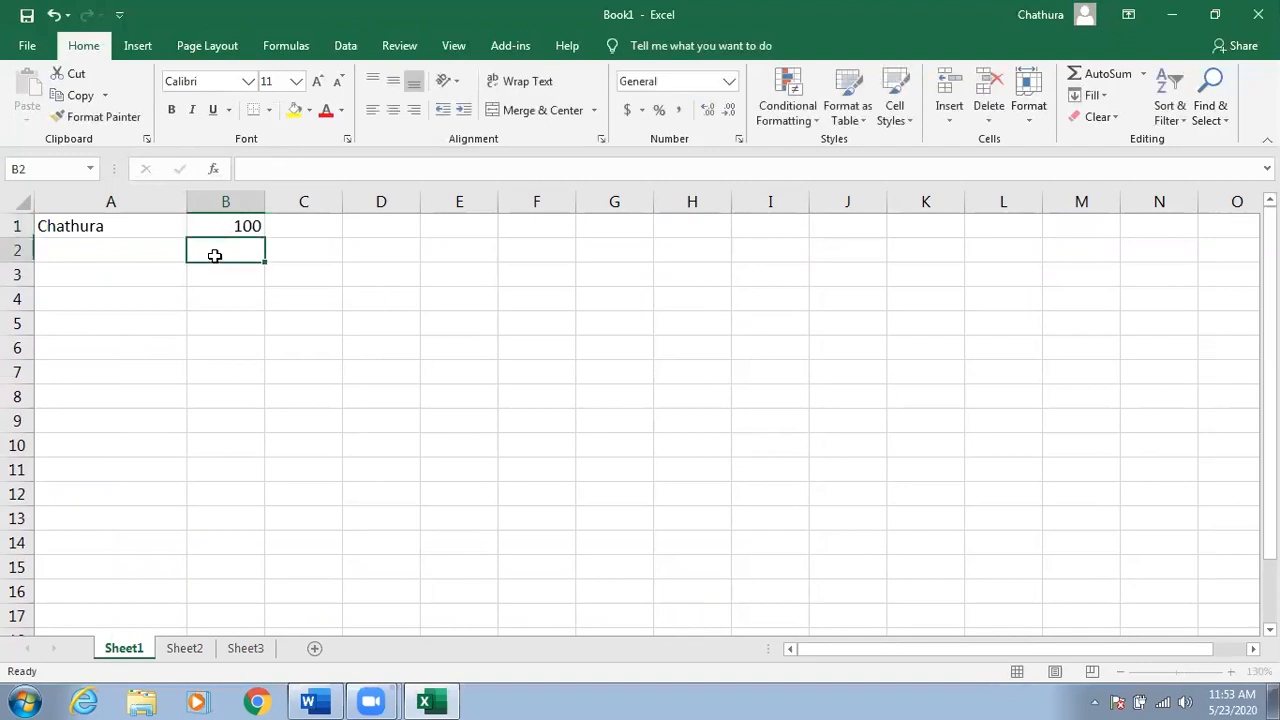
Alternate between A1 and B1 to compare the text and number entries.
left_click(120, 228)
left_click(217, 220)
left_click(151, 228)
left_click(213, 230)
left_click(140, 229)
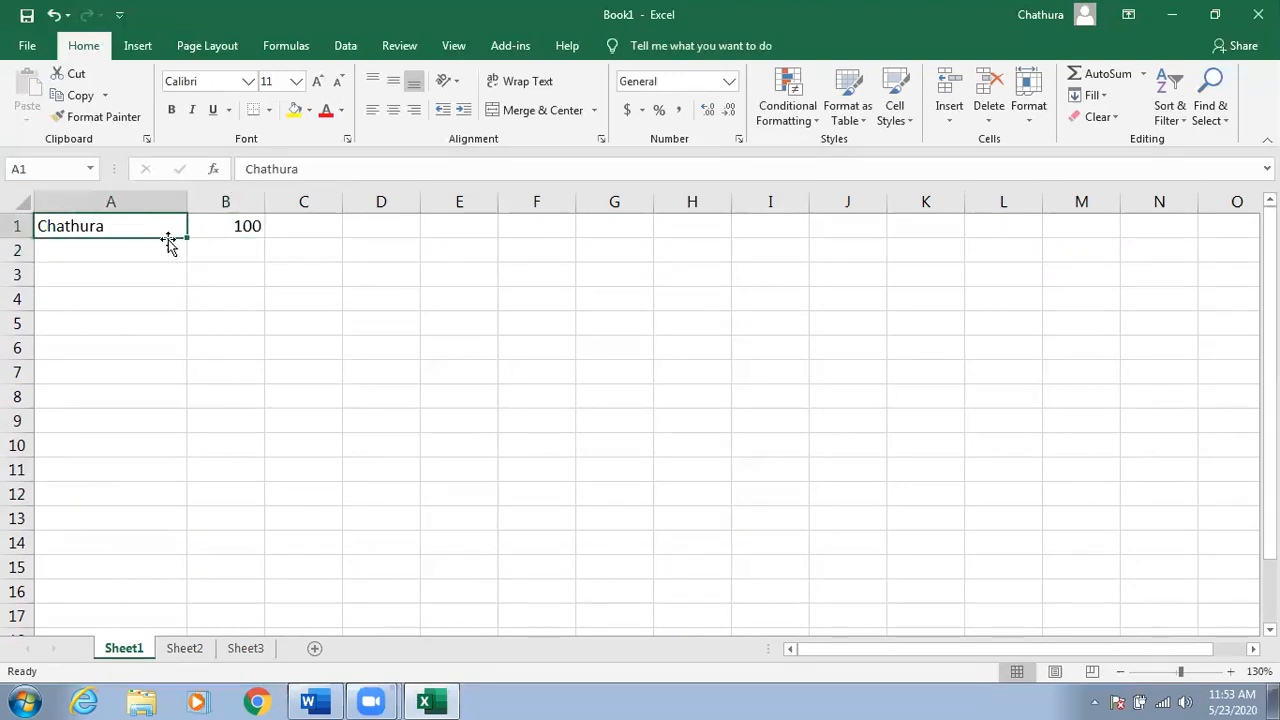
left_click(226, 230)
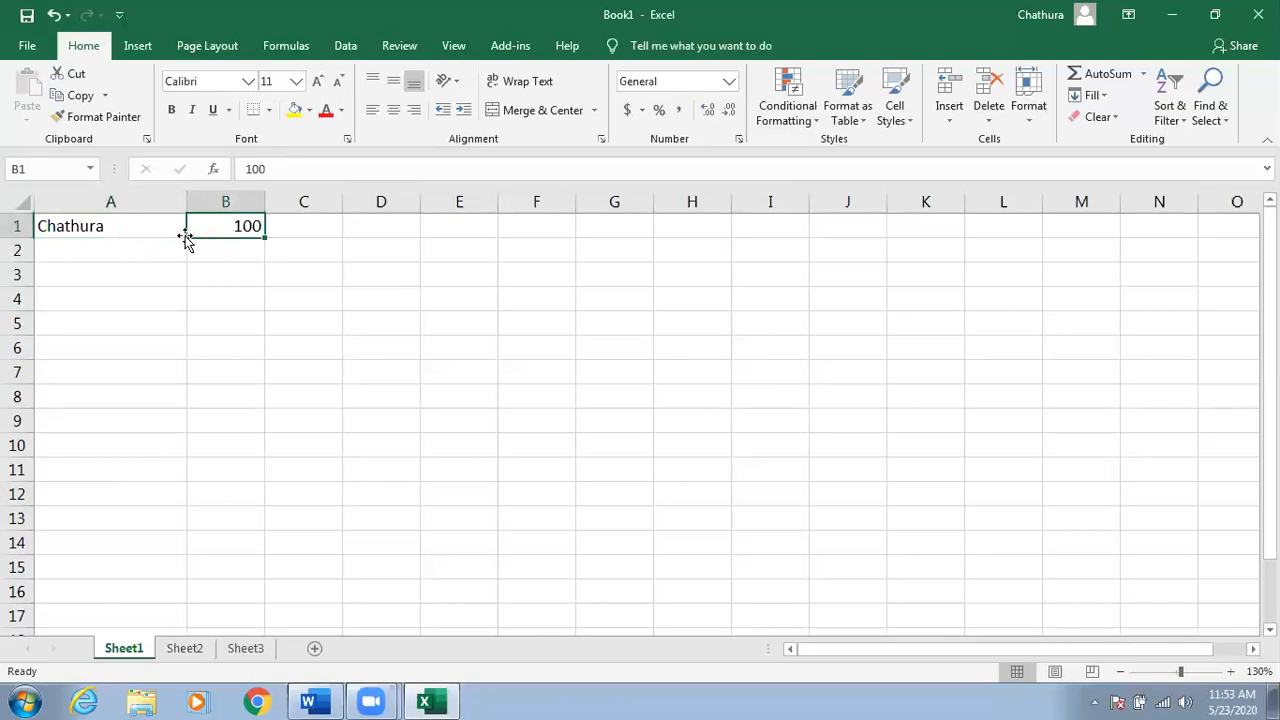
left_click(140, 240)
left_click(210, 226)
left_click(127, 229)
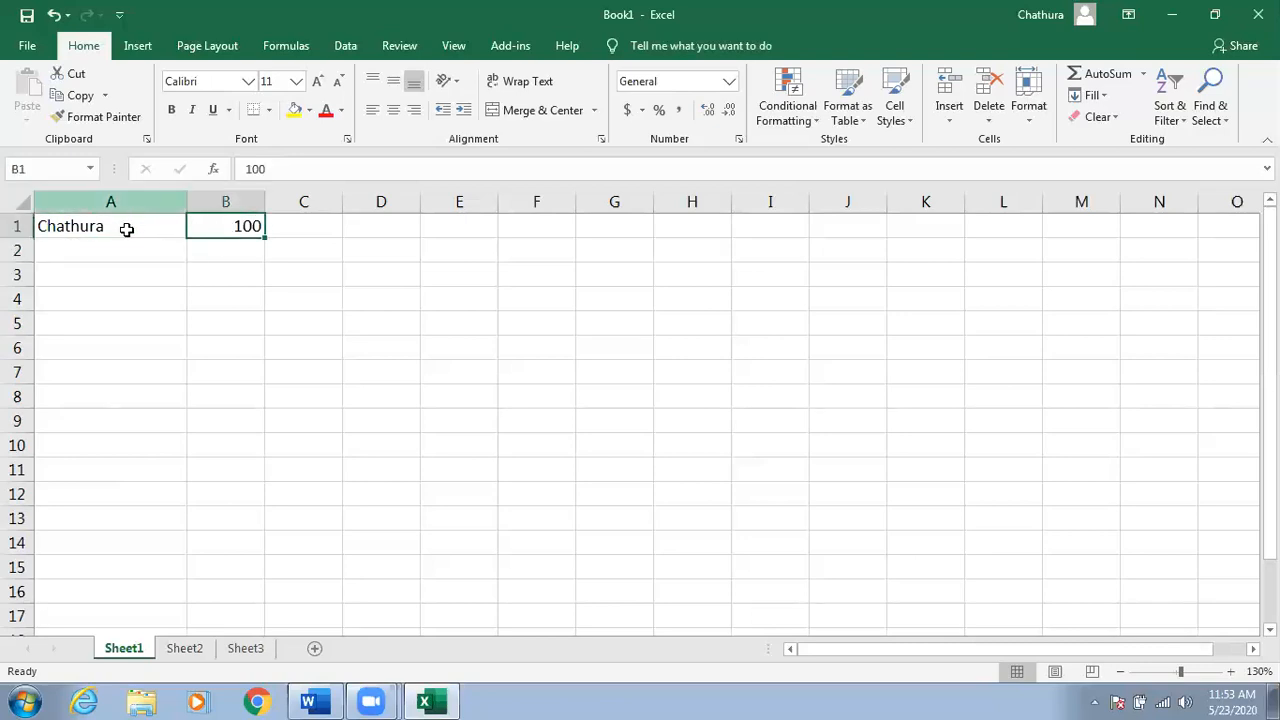
left_click(127, 229)
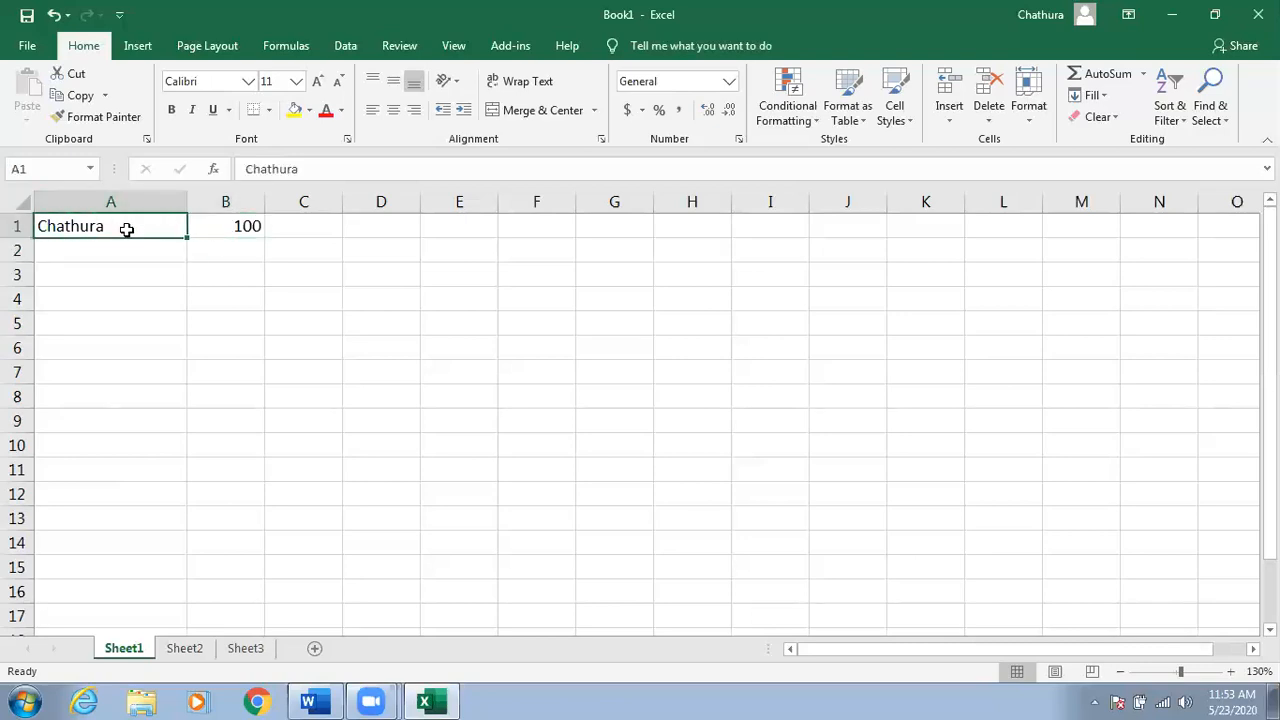
Show the Inserted, Text and Values boxes in the Word diagram, then minimize Word.
left_click(1172, 14)
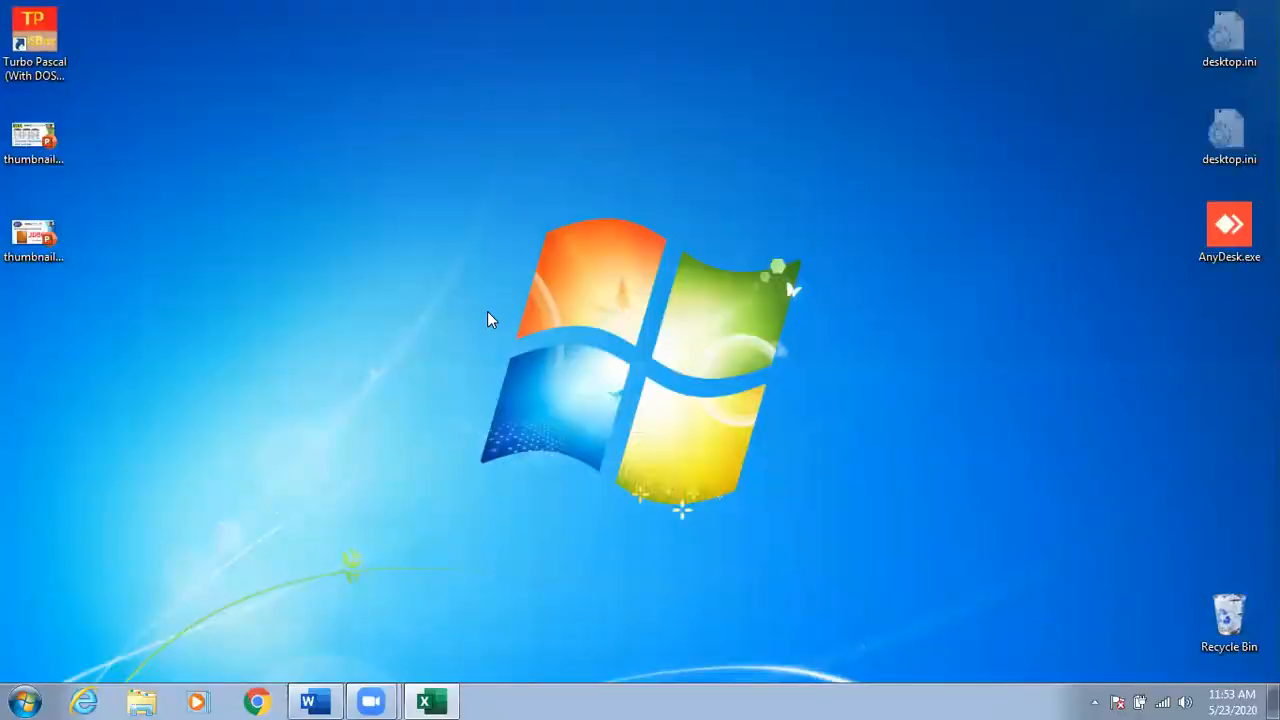
left_click(330, 698)
left_click(404, 465)
scroll(410, 462, "down", 1)
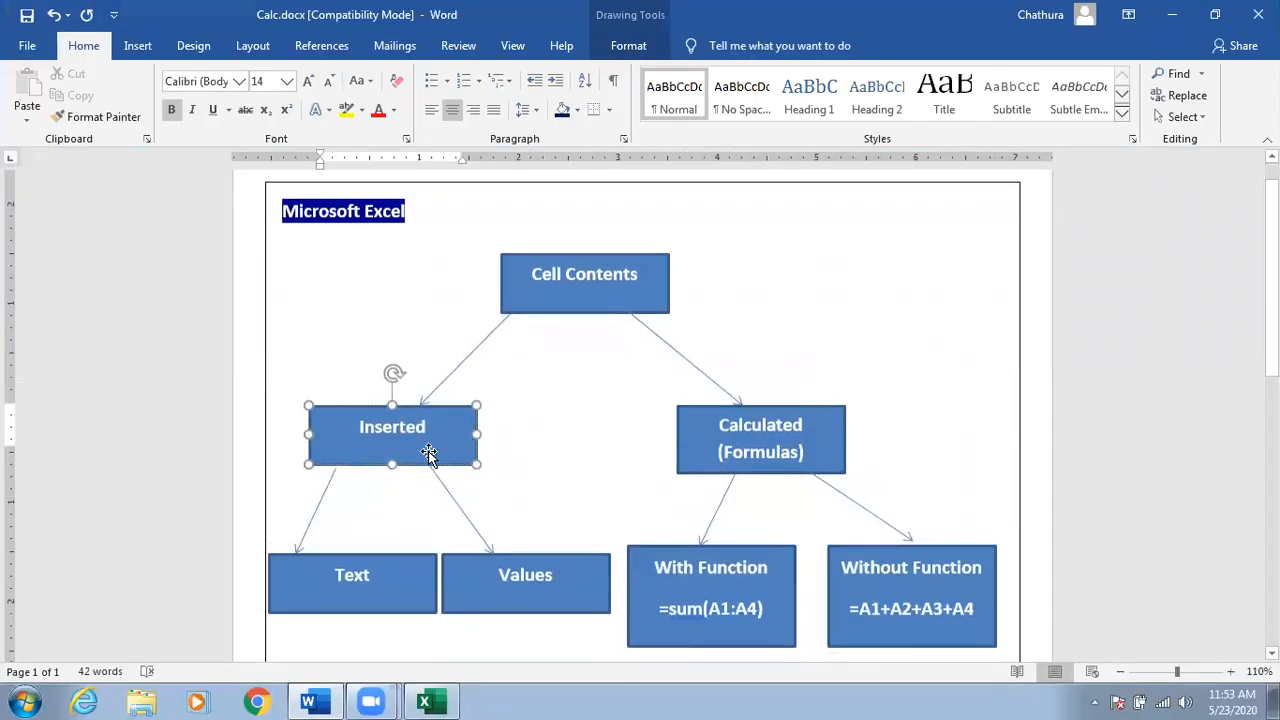
left_click(395, 573)
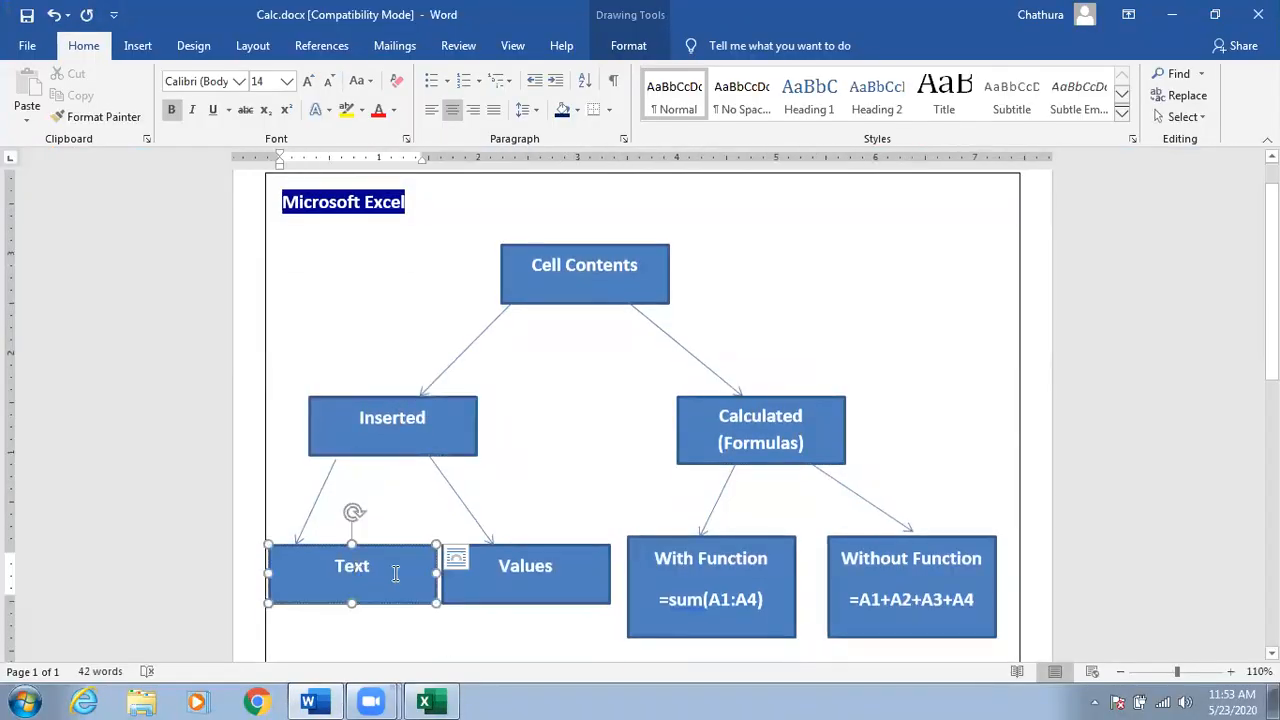
left_click(526, 566)
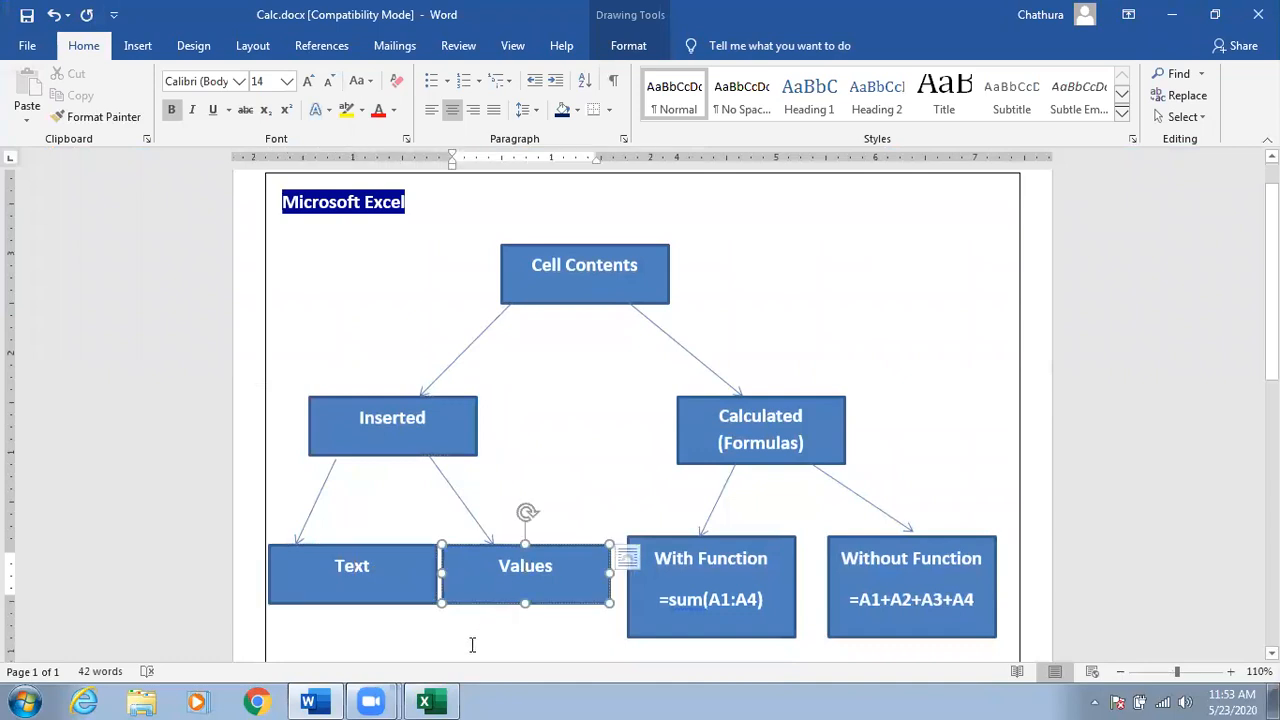
left_click(361, 576)
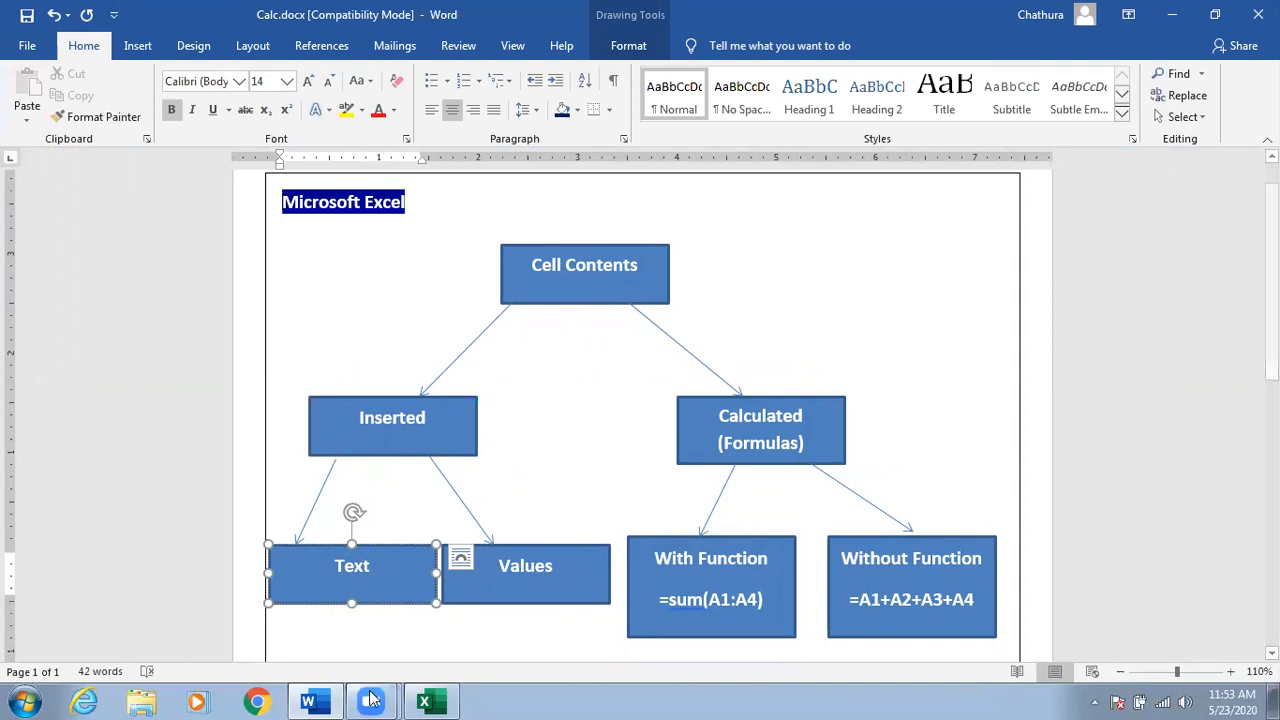
left_click(318, 701)
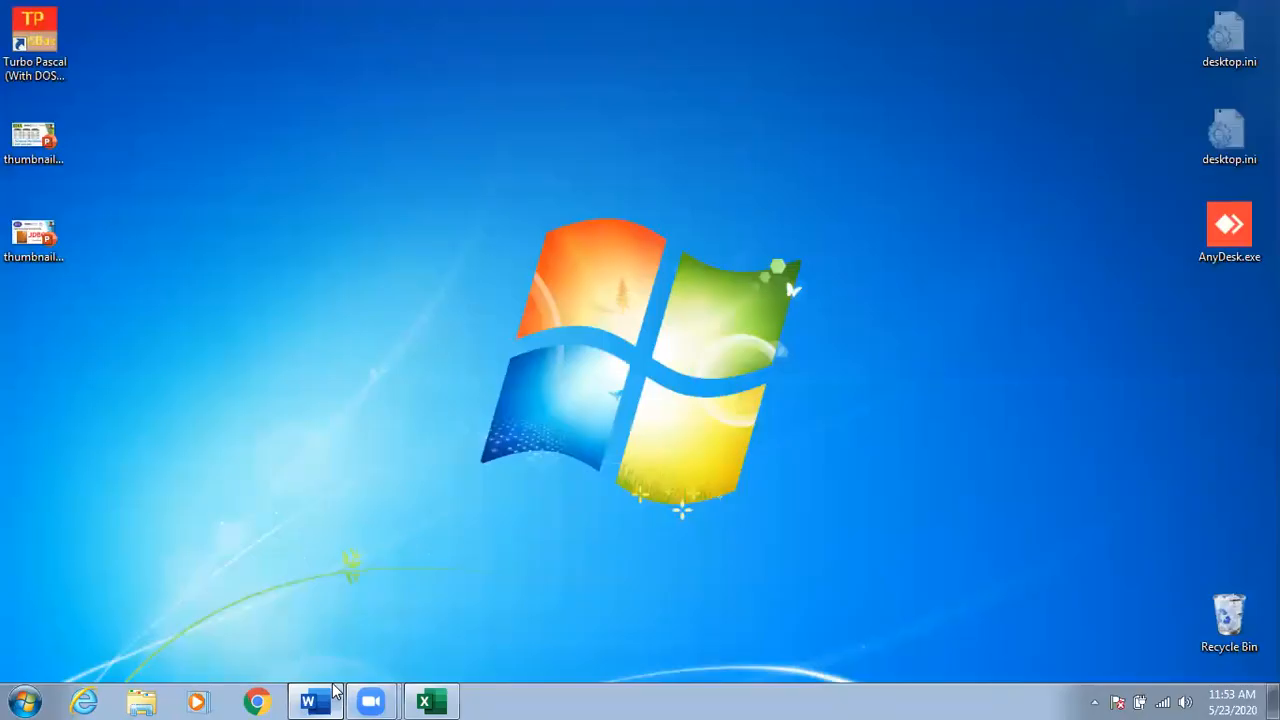
left_click(424, 701)
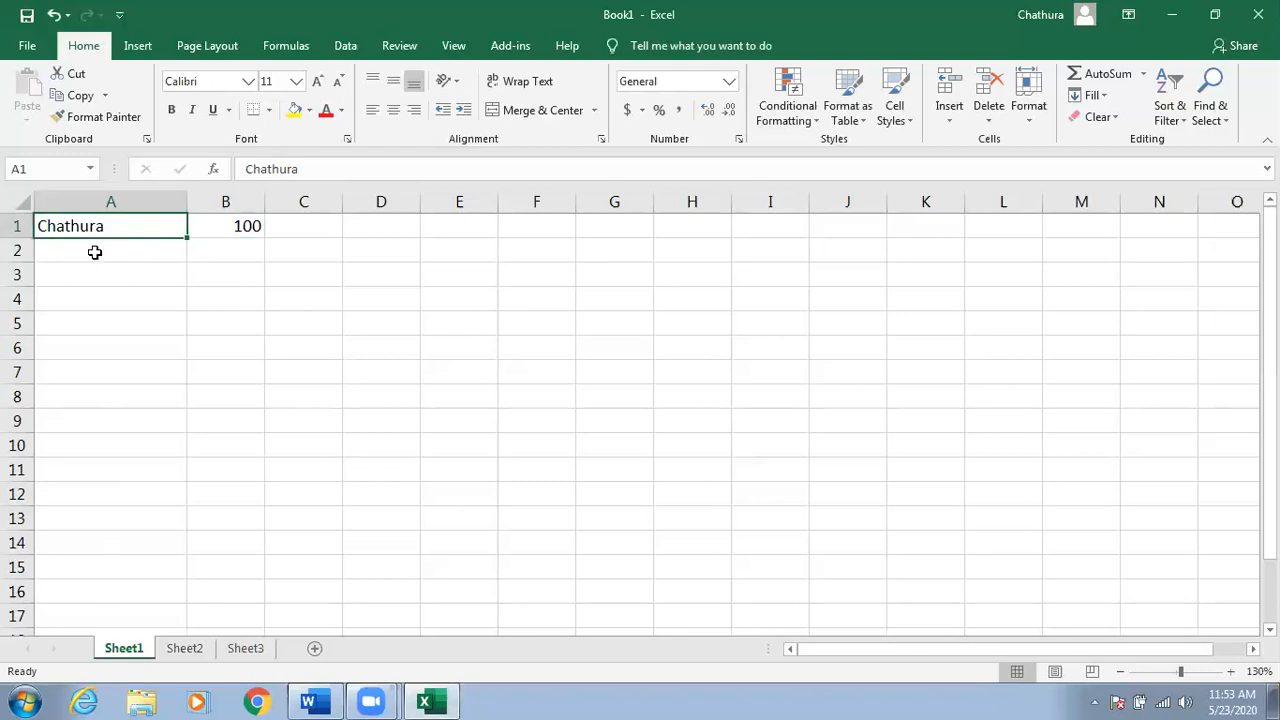
Alternate selecting the name in A1, 100 in B1 and cell A2 to compare entries.
left_click(228, 228)
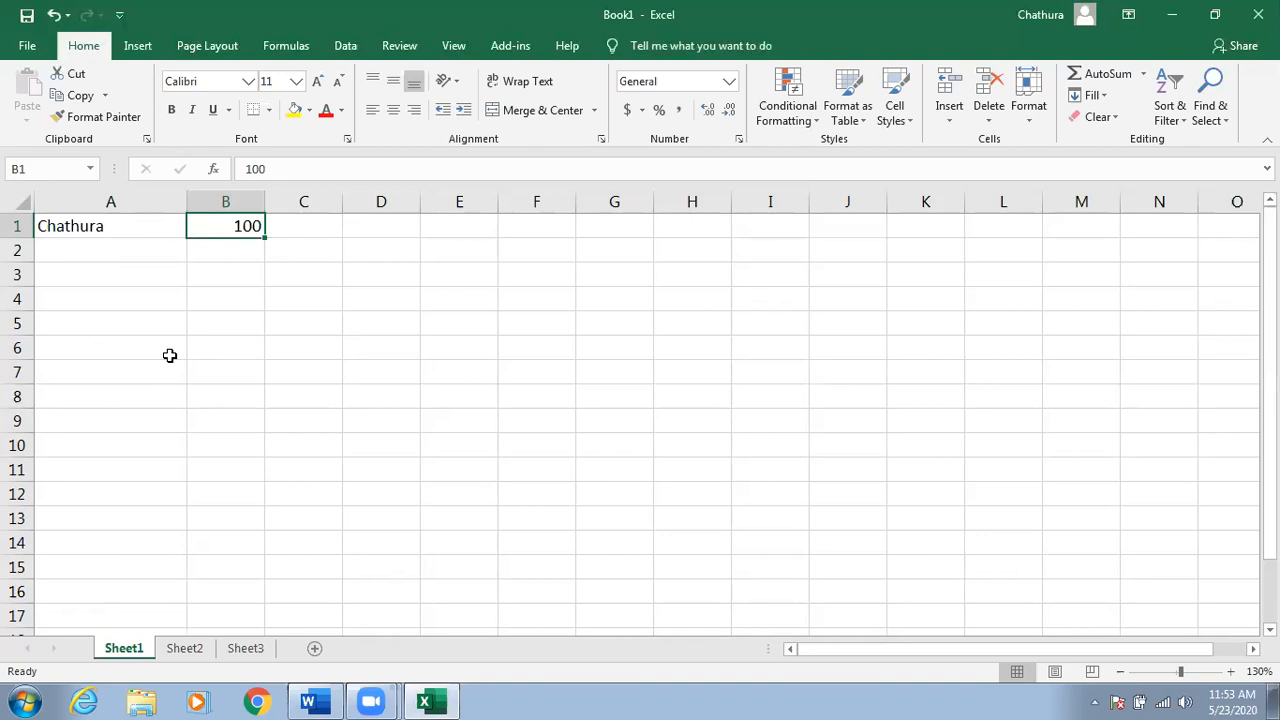
left_click(138, 231)
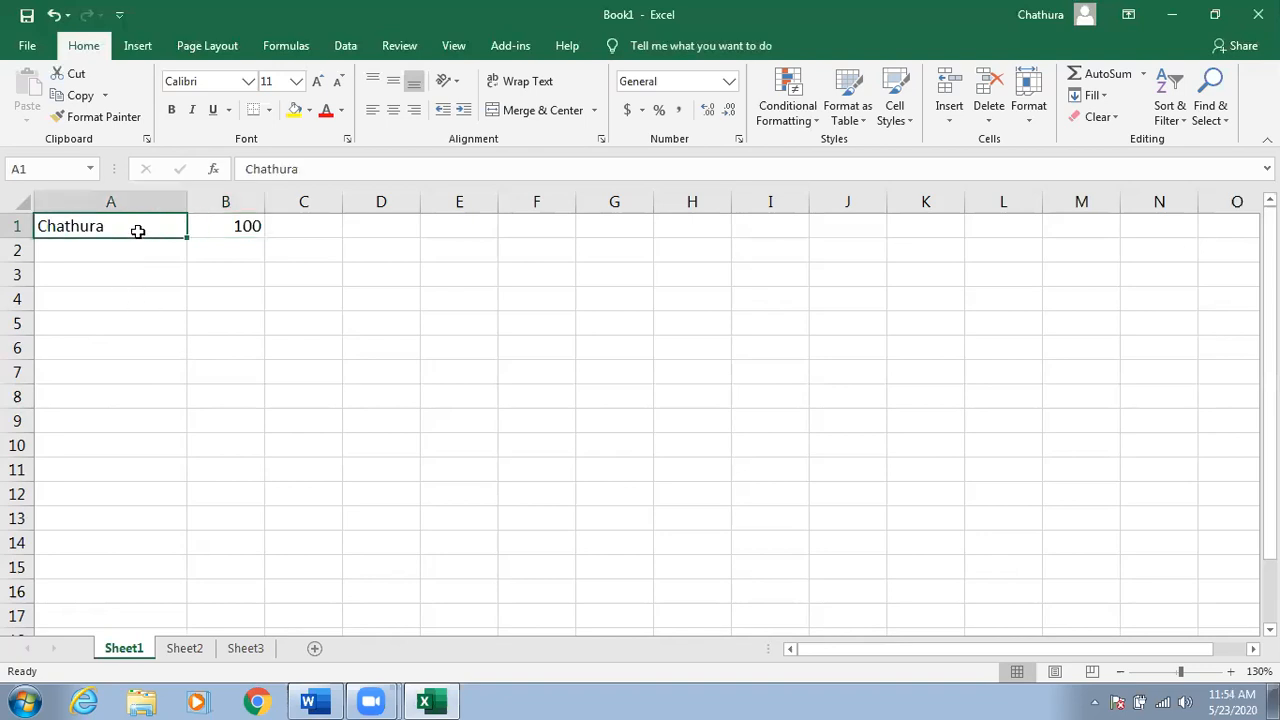
left_click(232, 228)
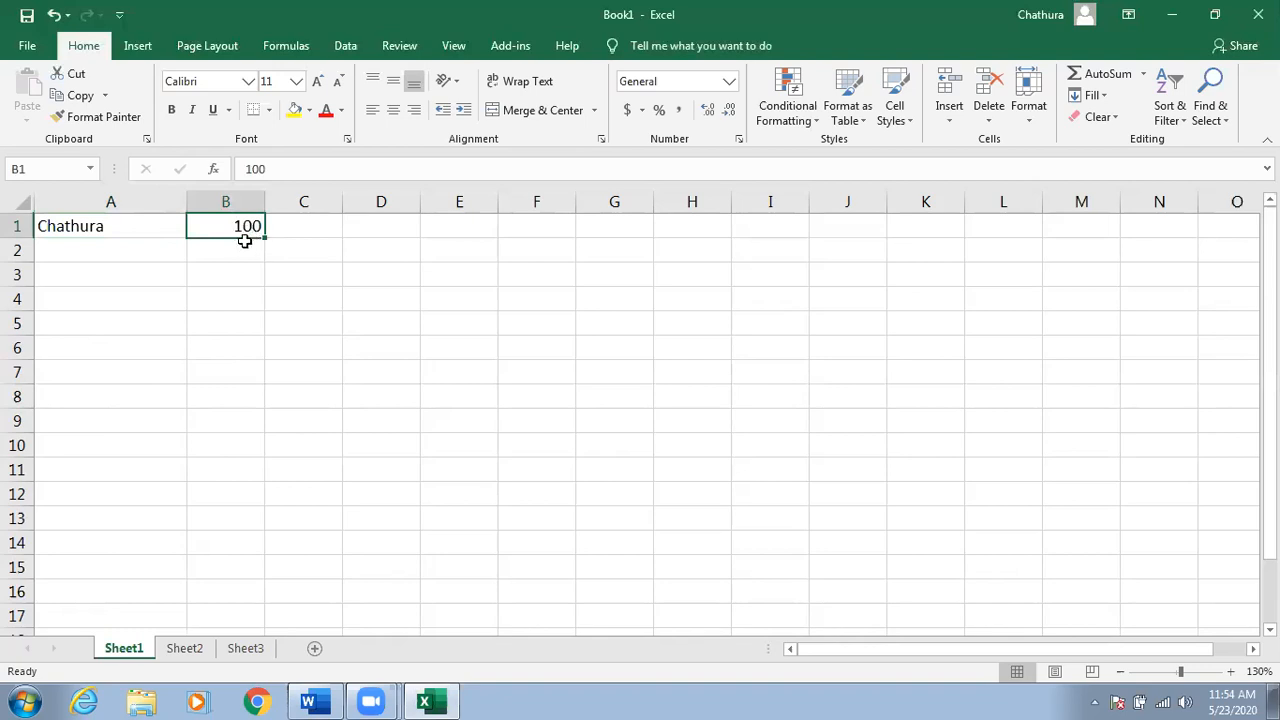
left_click(120, 227)
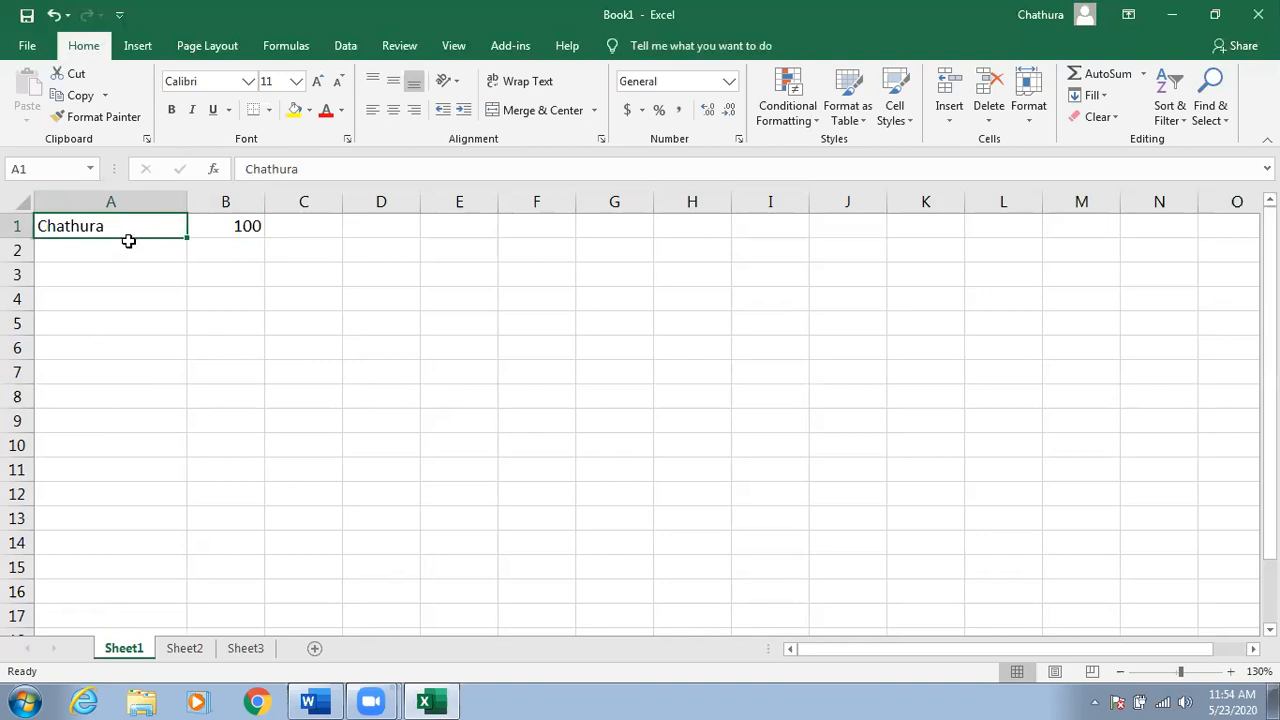
left_click(224, 227)
left_click(152, 236)
left_click(141, 249)
left_click(122, 227)
left_click(126, 252)
left_click(144, 228)
left_click(226, 231)
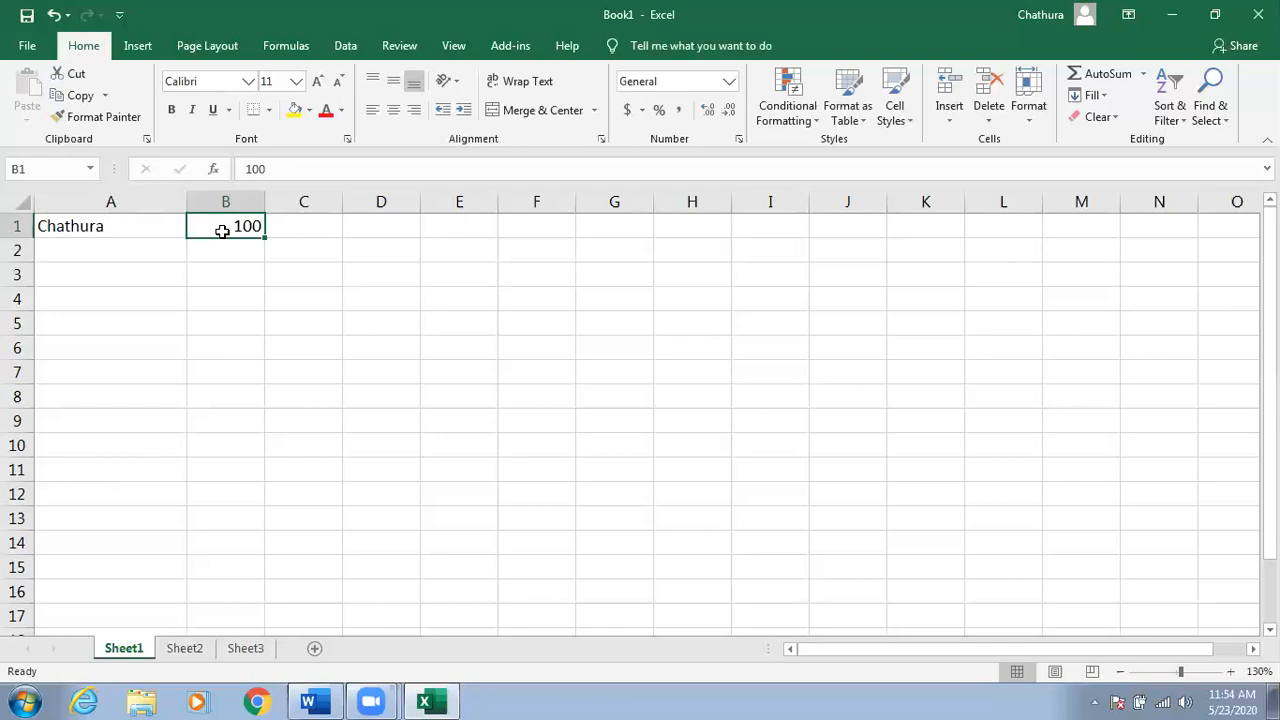
left_click(375, 118)
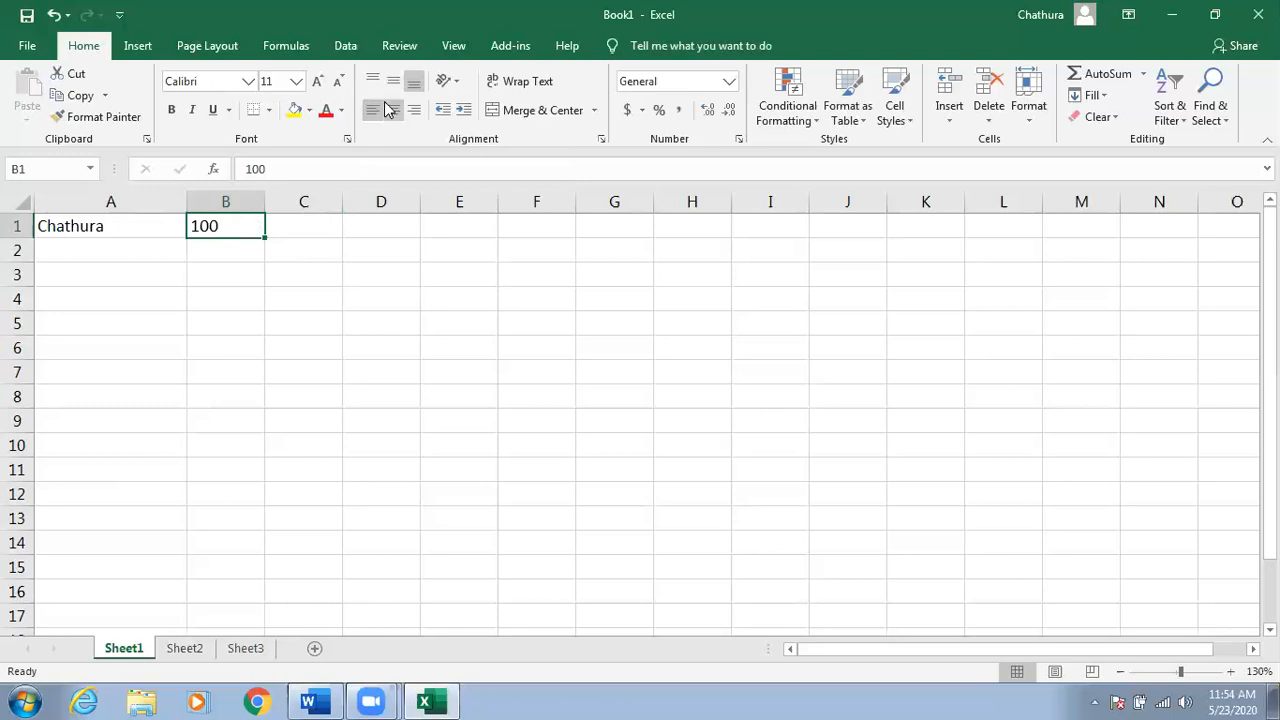
left_click(414, 110)
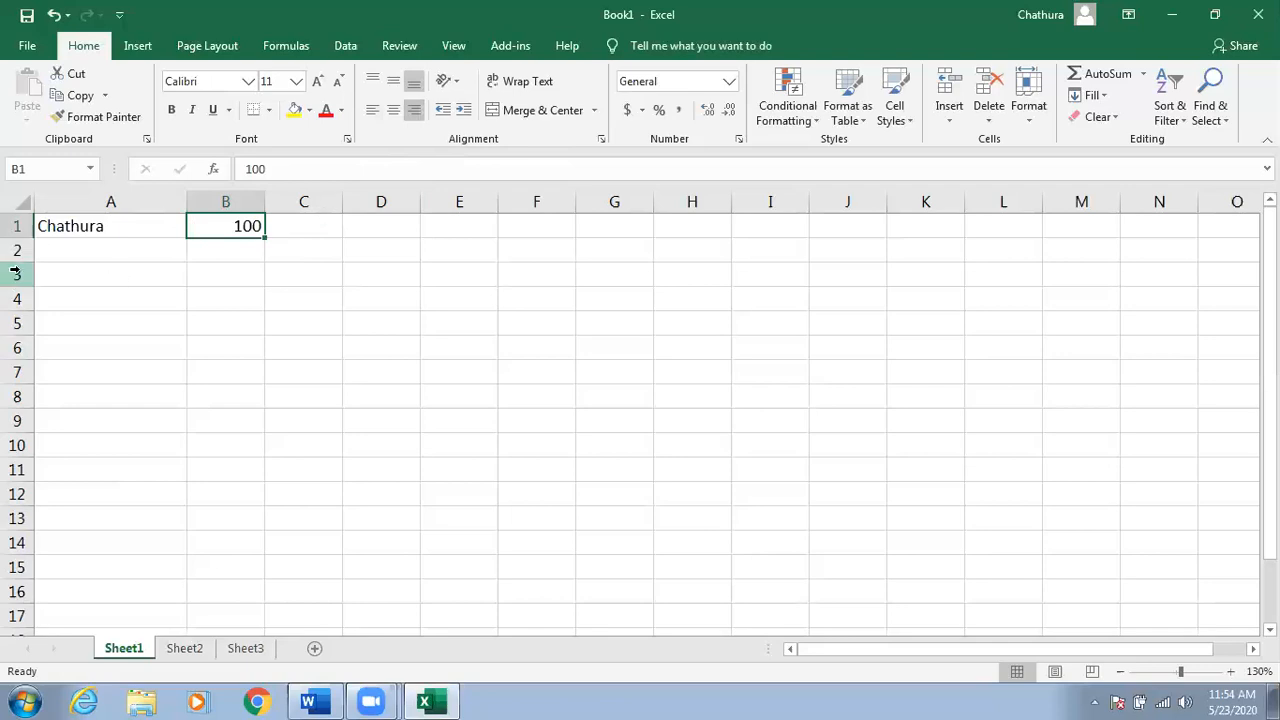
left_click(104, 227)
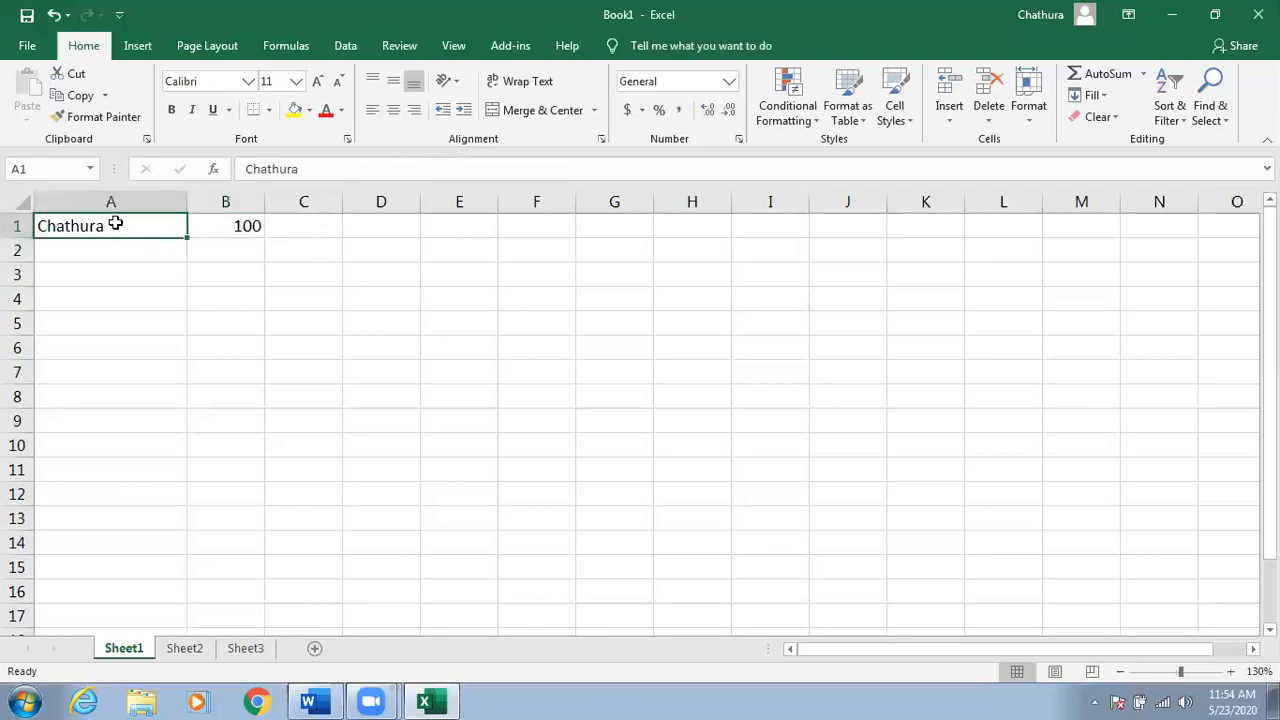
left_click(222, 226)
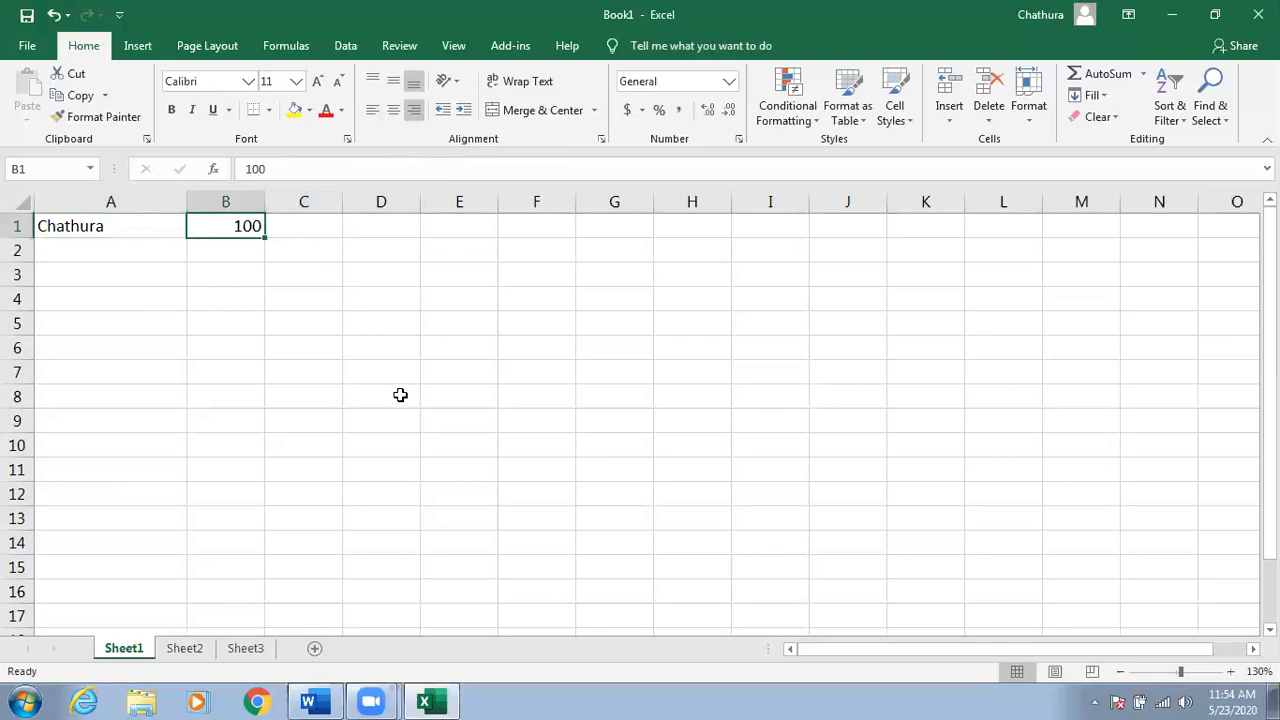
left_click(245, 396)
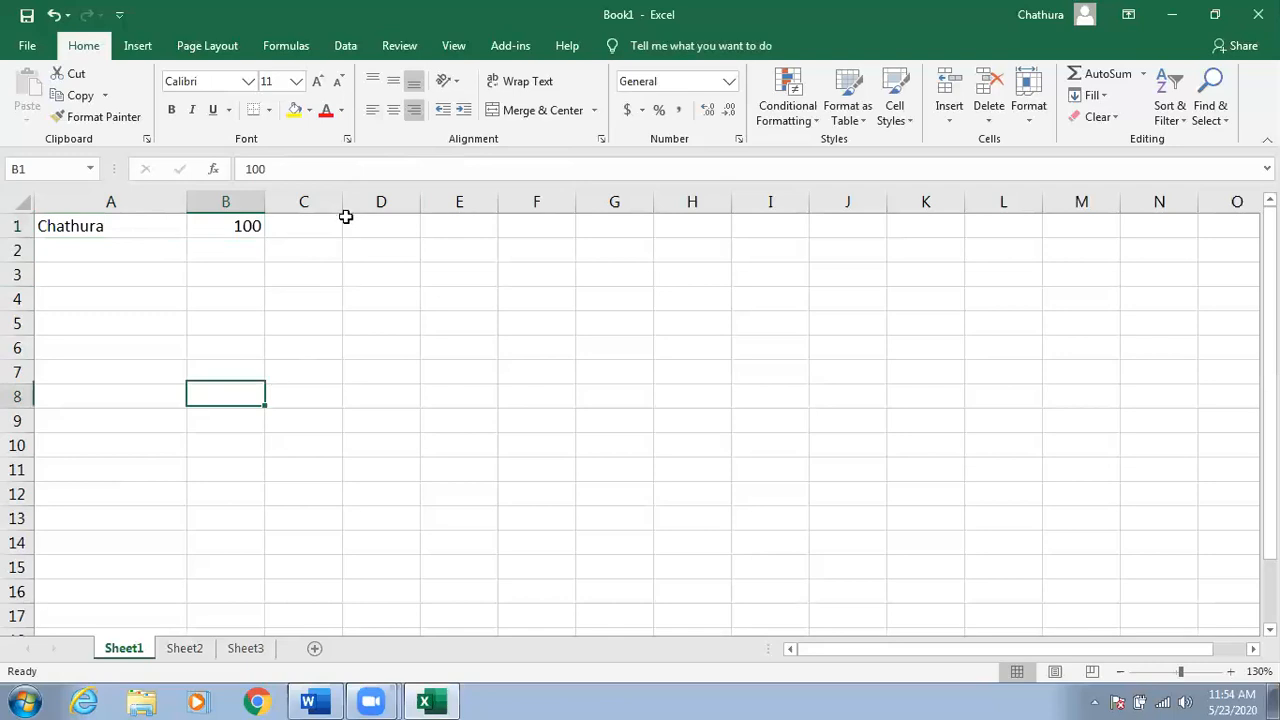
Widen column C and enter 23/5/2020 in C7 and 5/23/2020 in C8.
left_click_drag(342, 201, 434, 205)
left_click(343, 369)
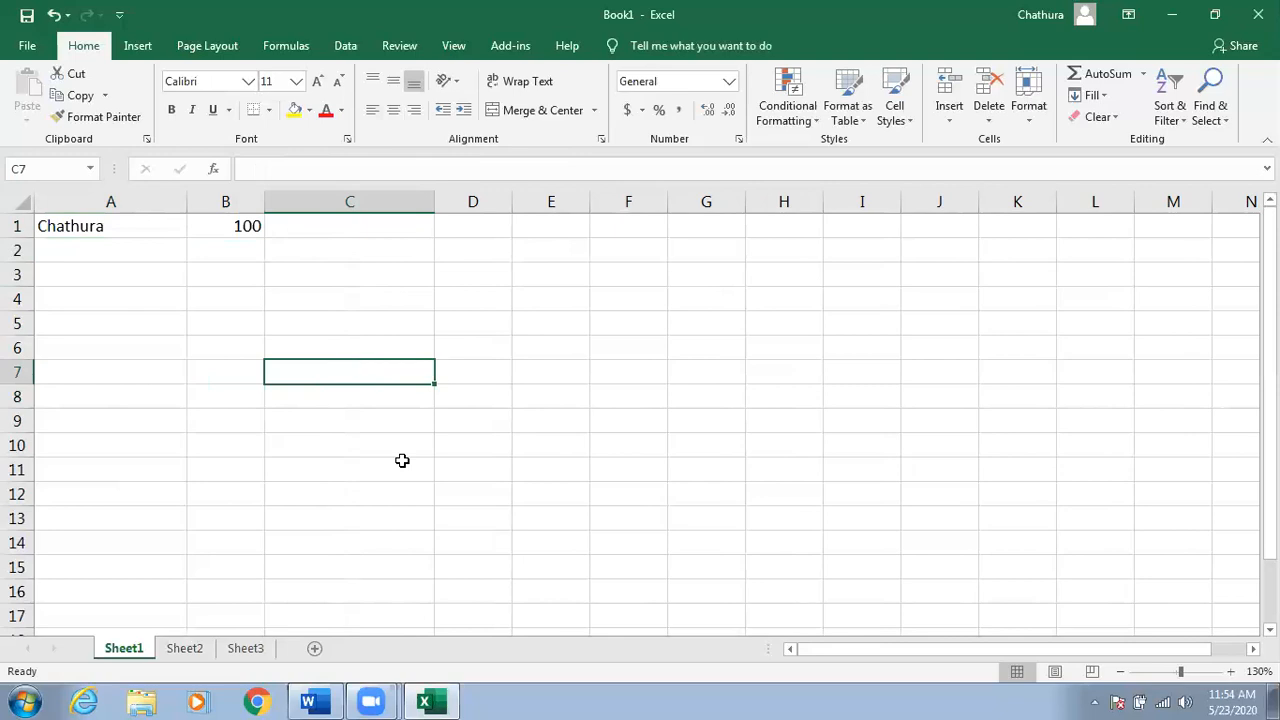
type("23/5/")
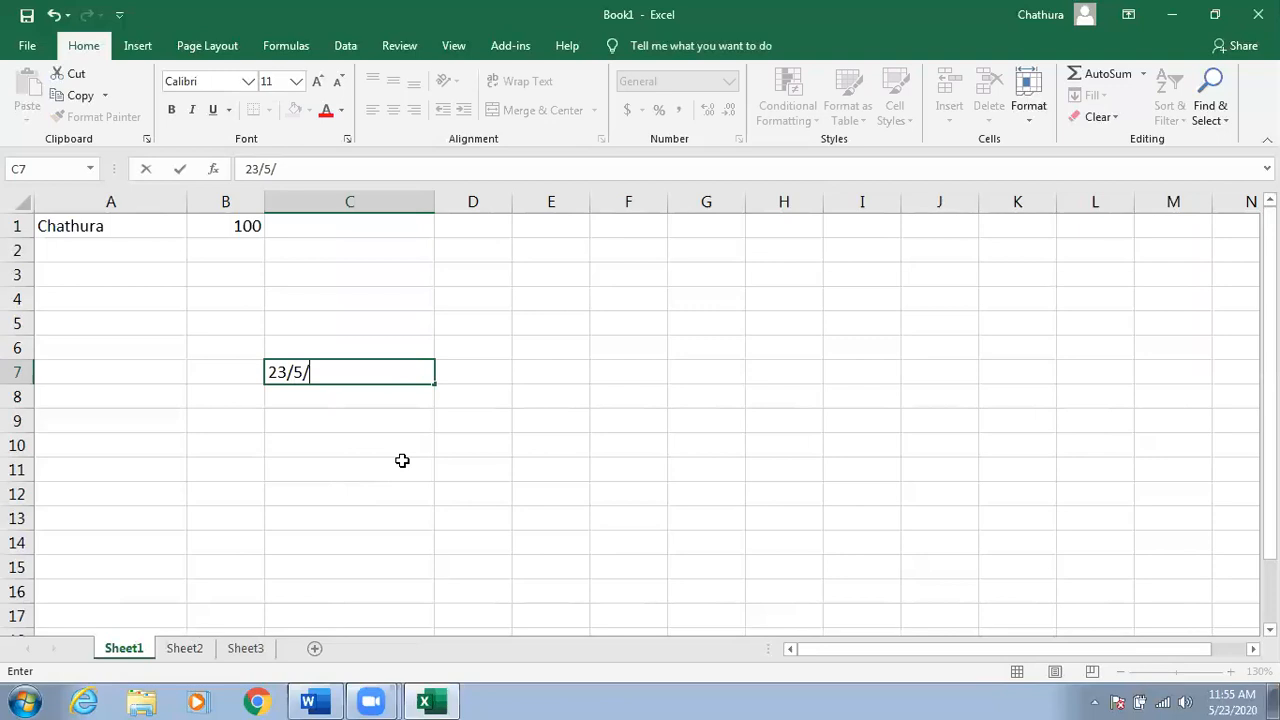
type("2020")
key("Return")
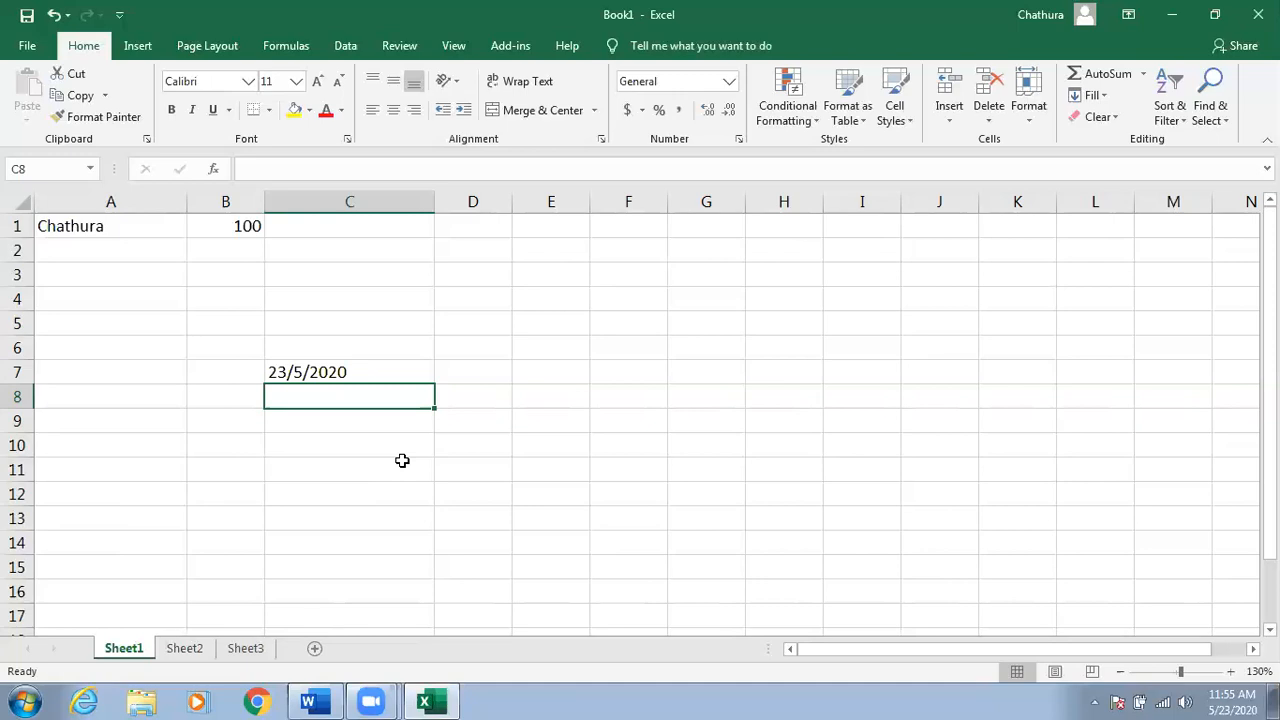
type("5/23/")
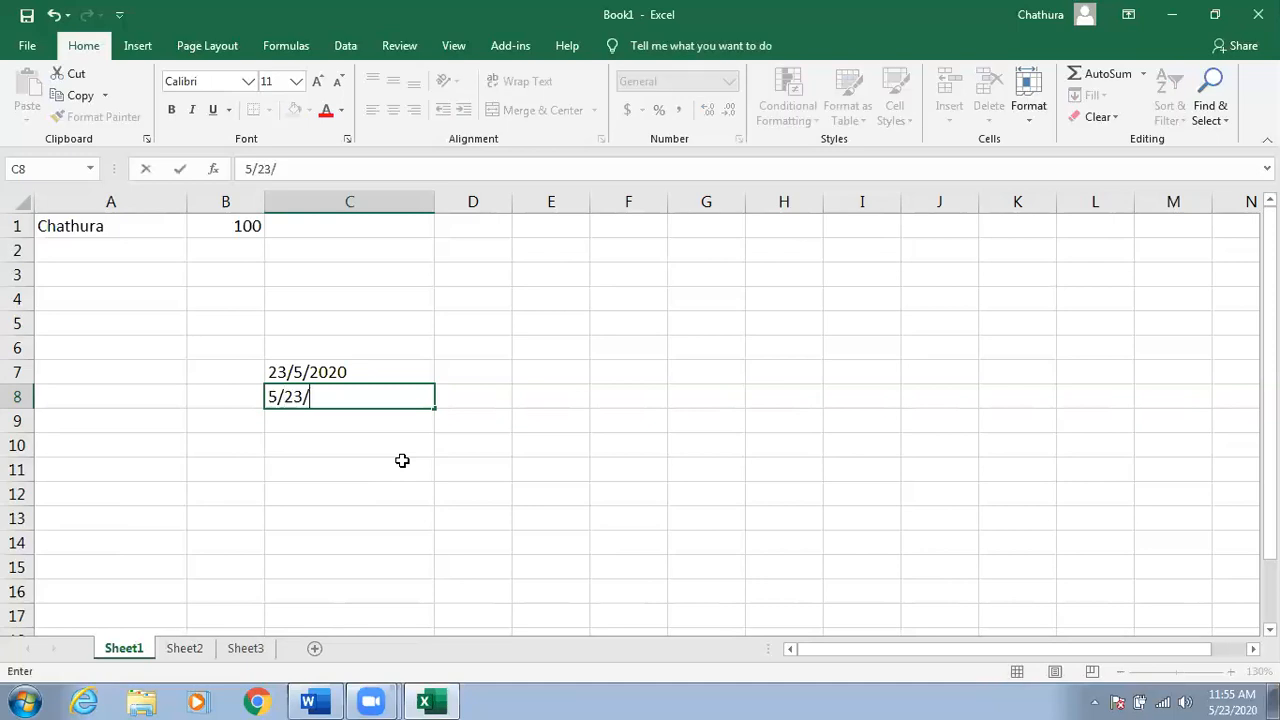
type("2020")
key("Return")
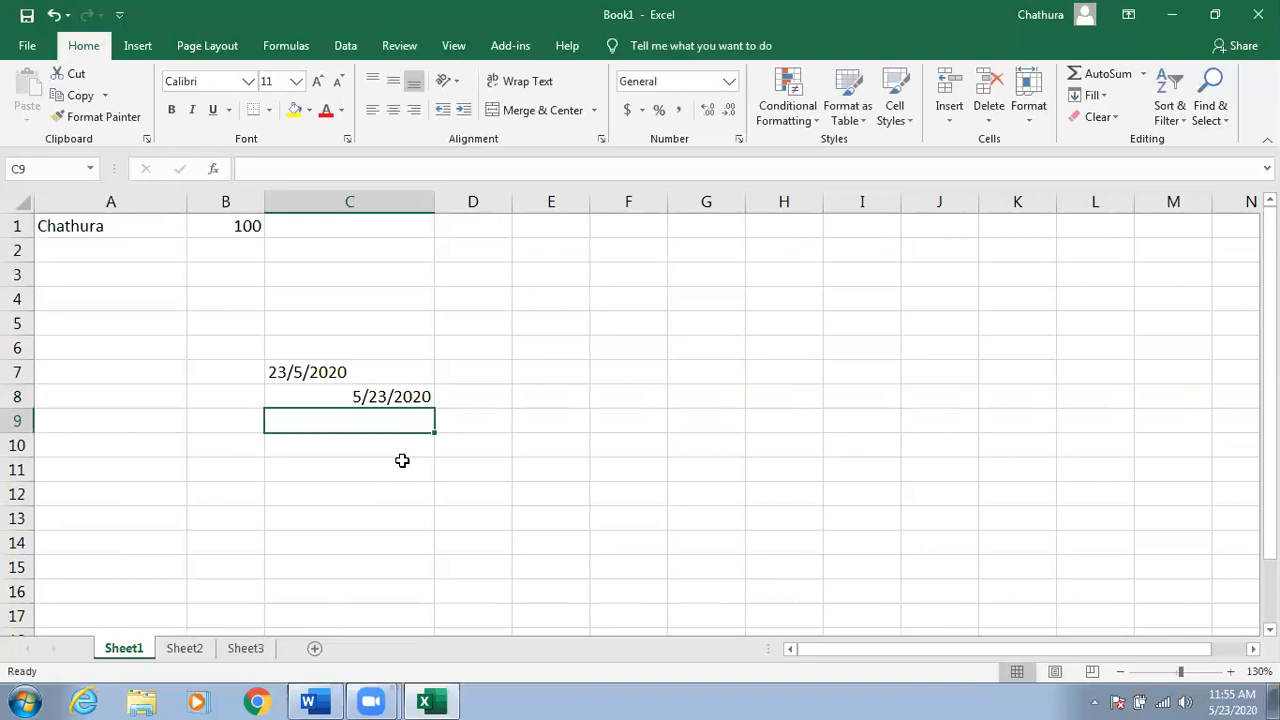
Compare the text date in C7 with the name in A1 and 100 in B1.
left_click(343, 378)
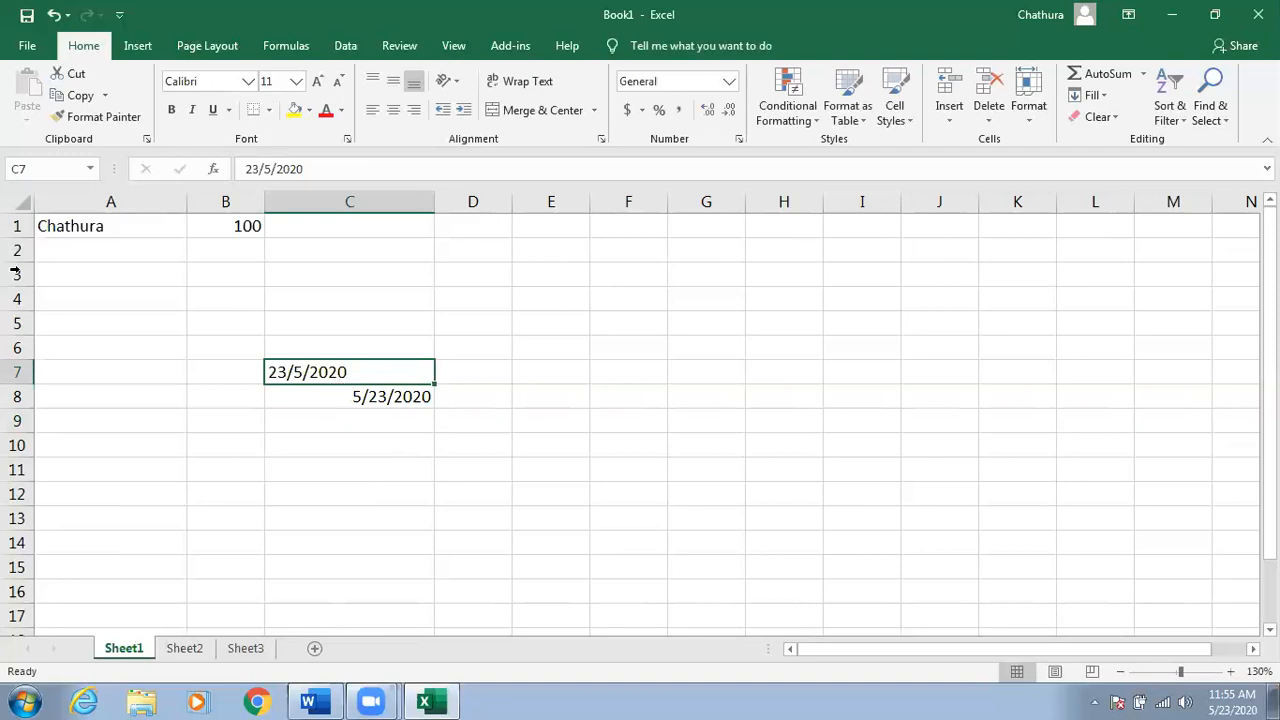
left_click(110, 235)
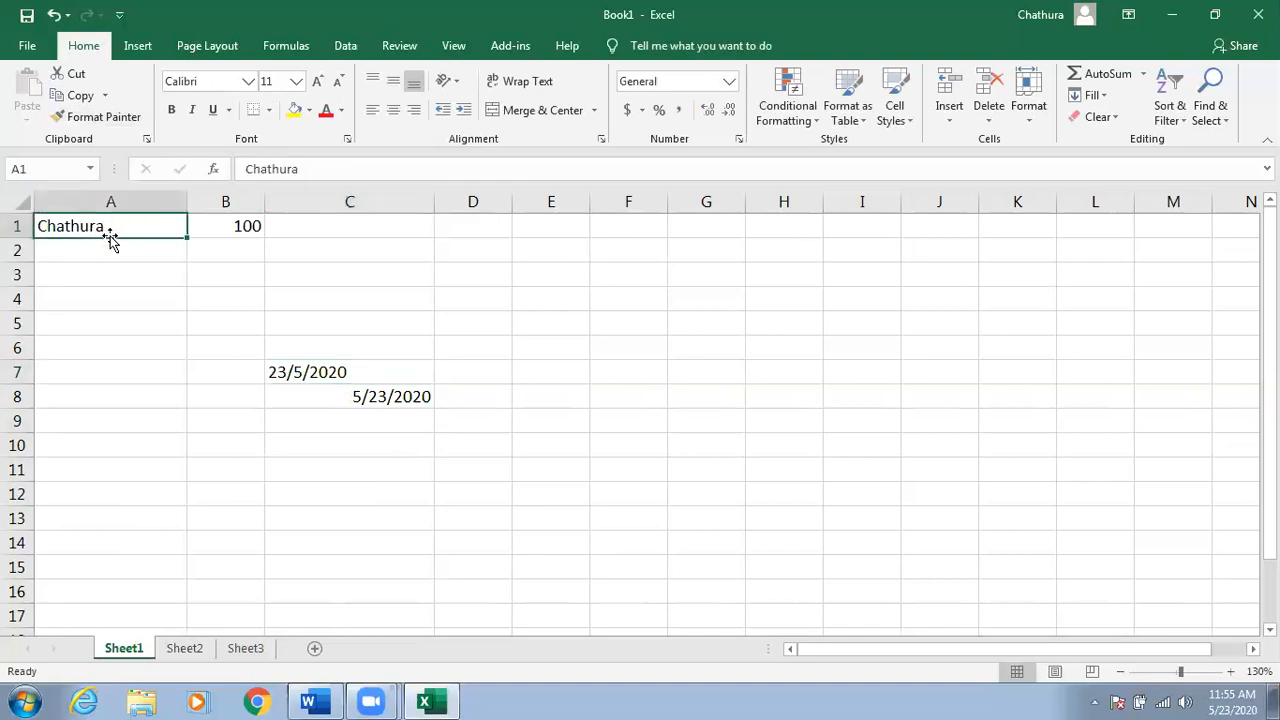
left_click(234, 226)
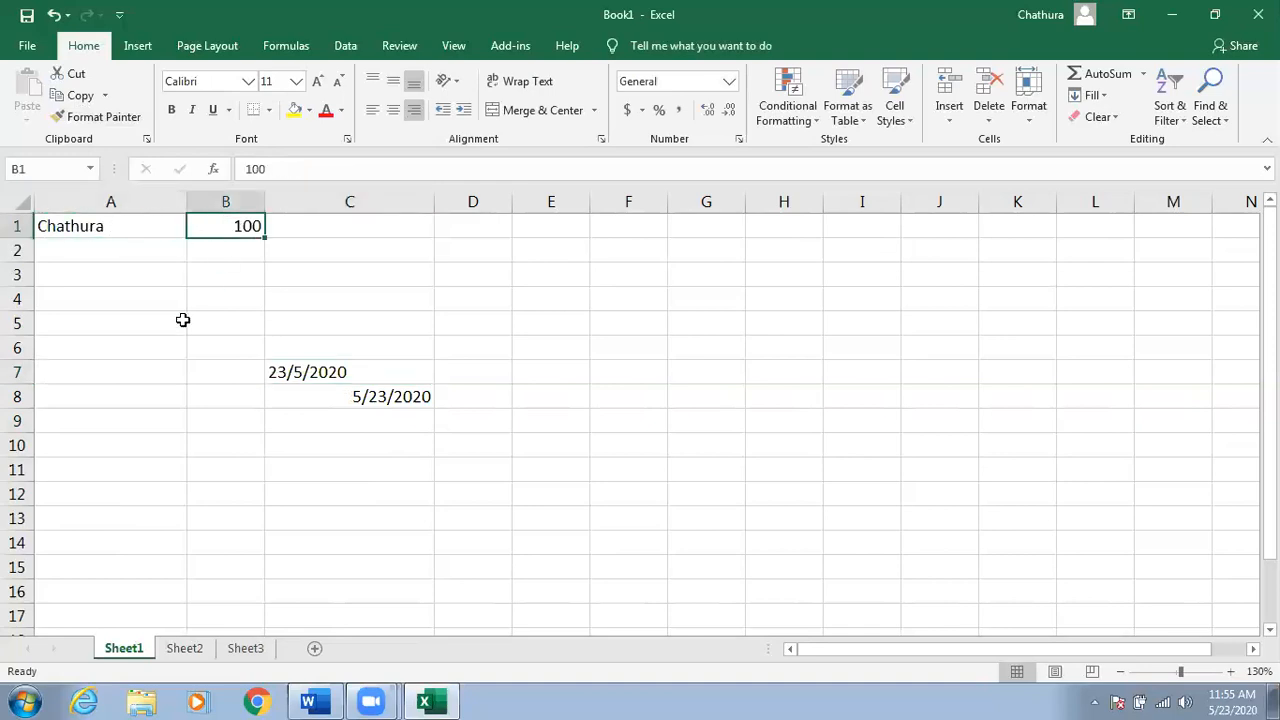
Switch to Calc.docx and point out the Inserted, Text and Values diagram boxes.
left_click(1175, 22)
left_click(308, 702)
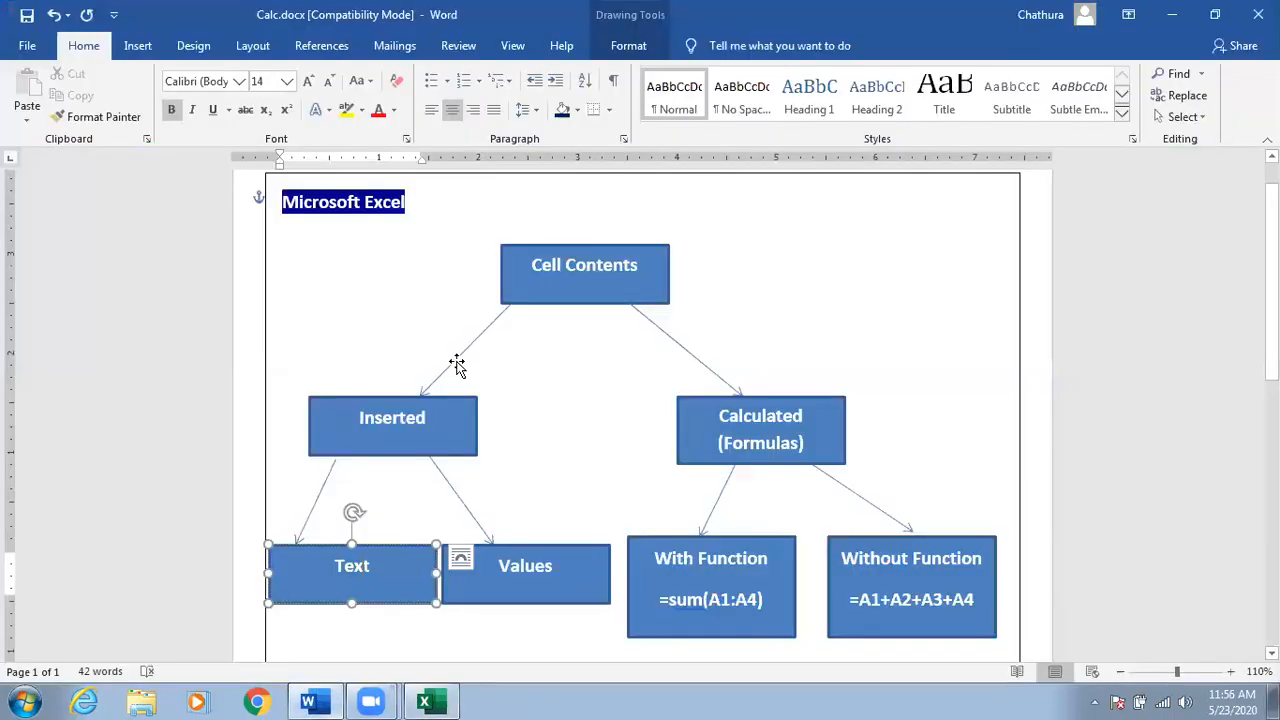
left_click(402, 420)
left_click(366, 570)
left_click(522, 565)
left_click(403, 428)
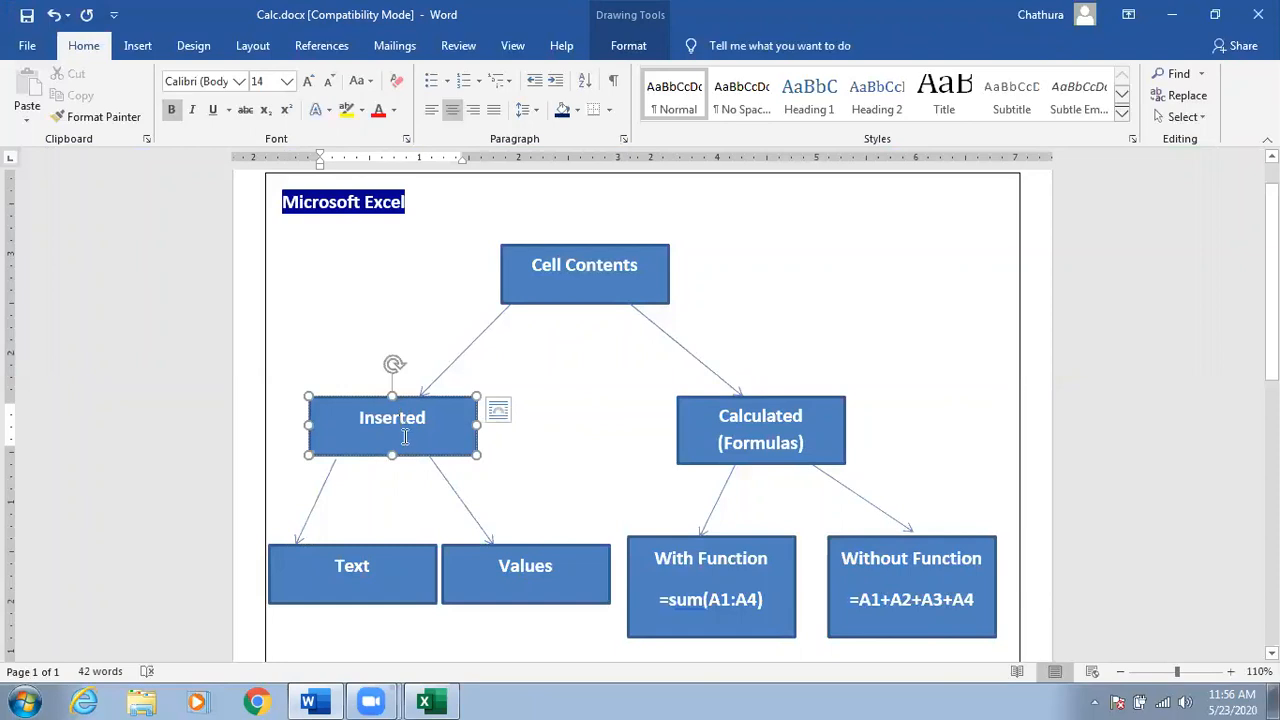
left_click(360, 575)
left_click(530, 568)
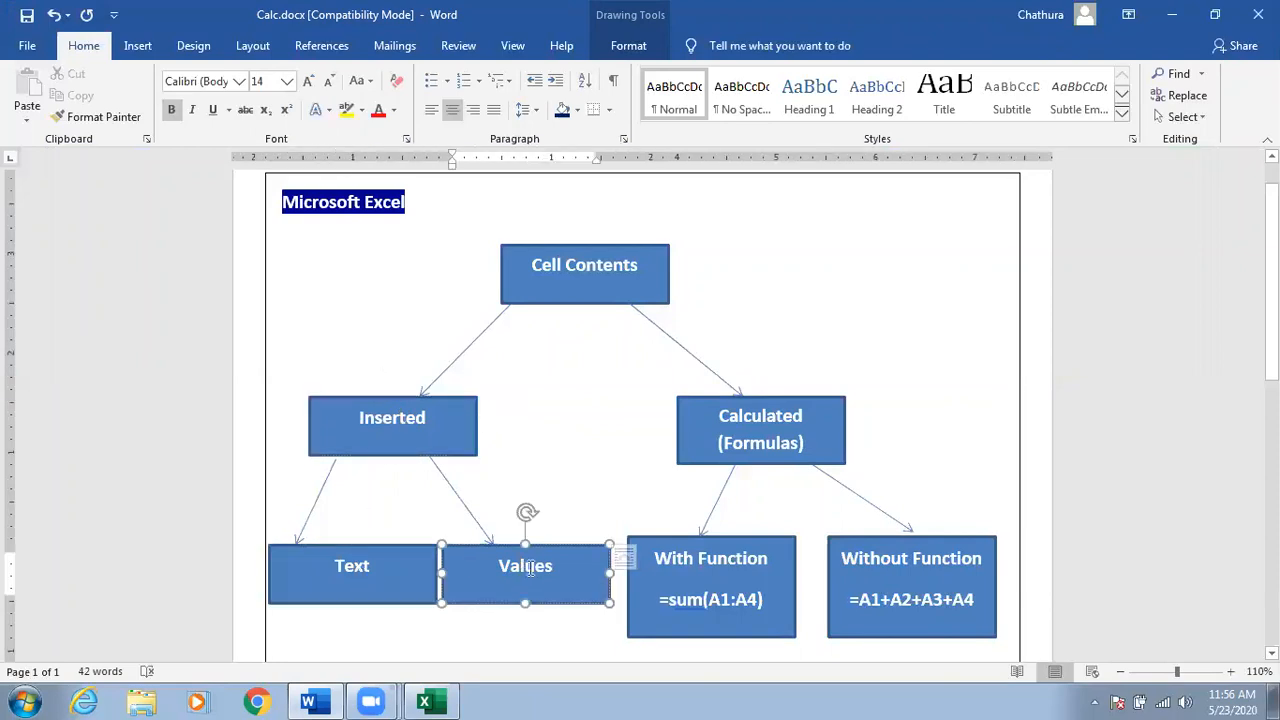
Point out the Calculated (Formulas), With Function and Without Function boxes, then return to Book1.
left_click(765, 430)
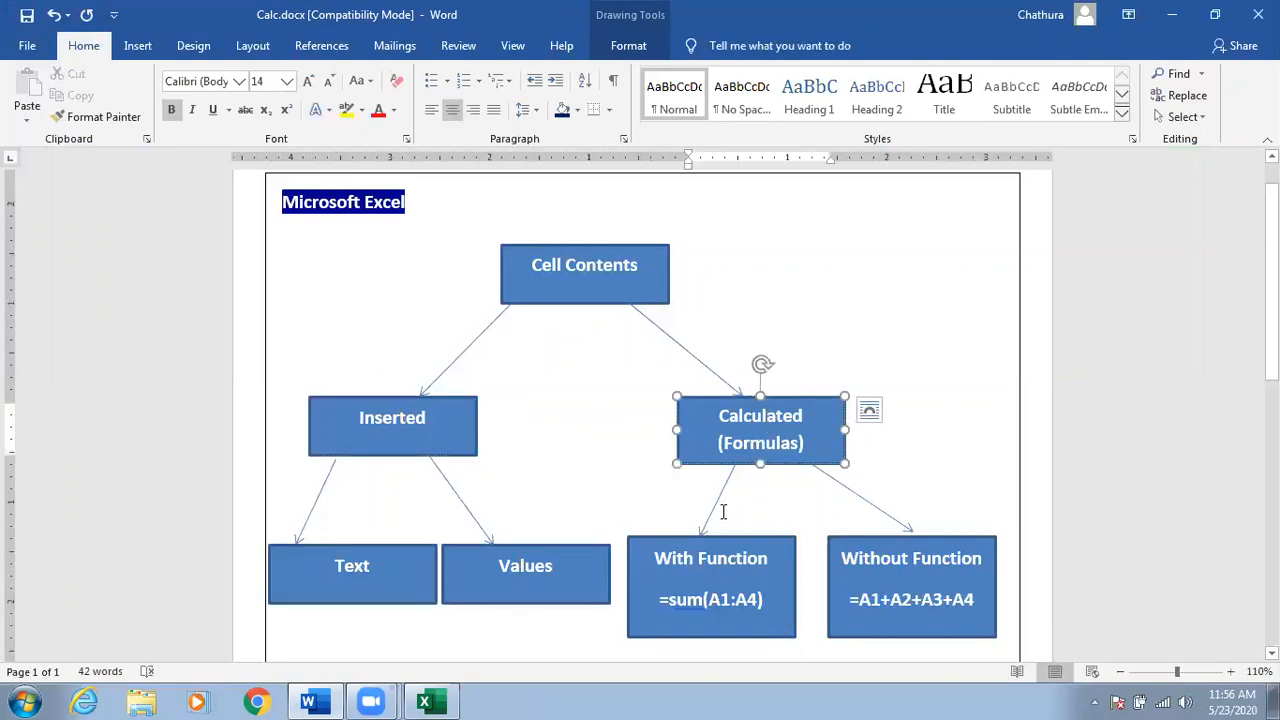
left_click(703, 563)
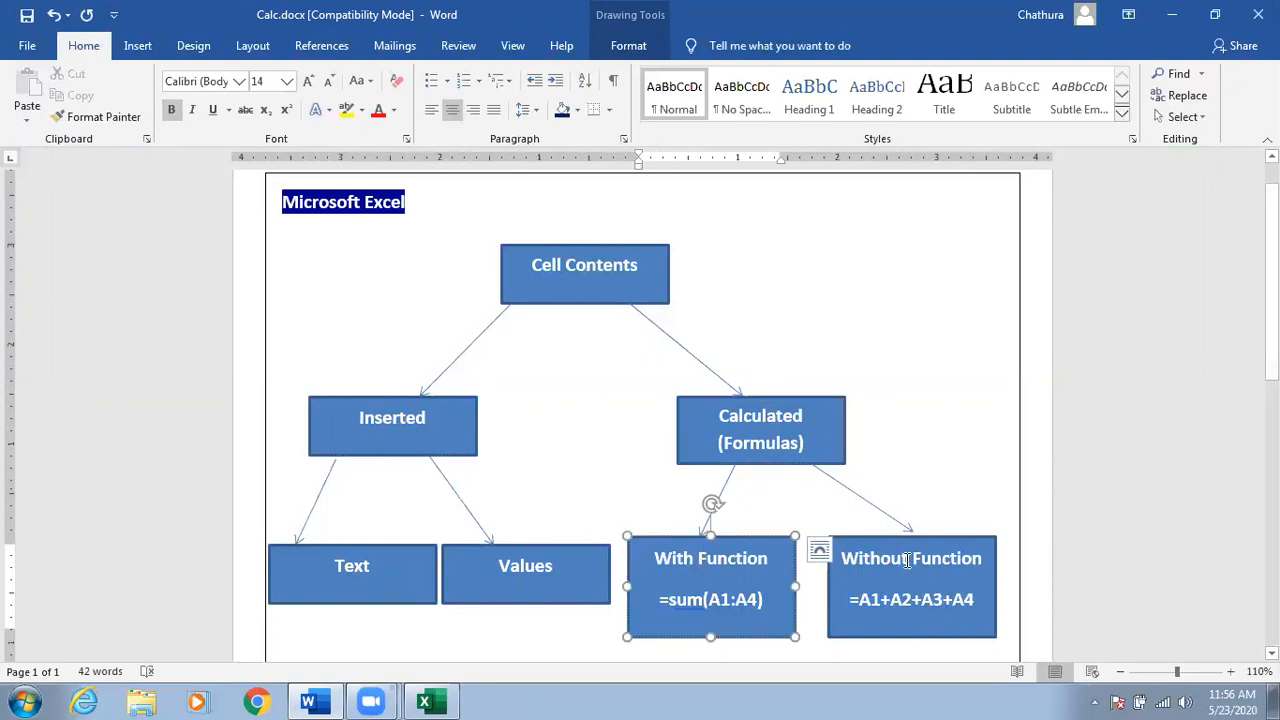
left_click(895, 599)
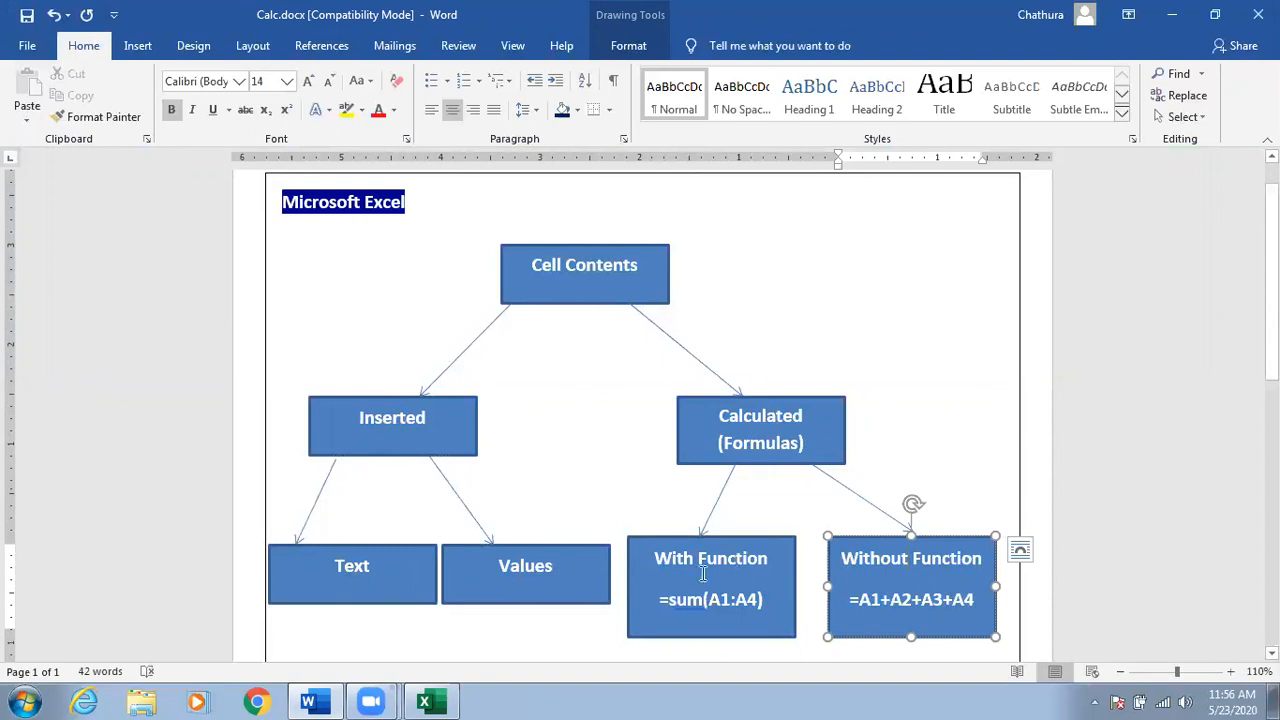
left_click(757, 437)
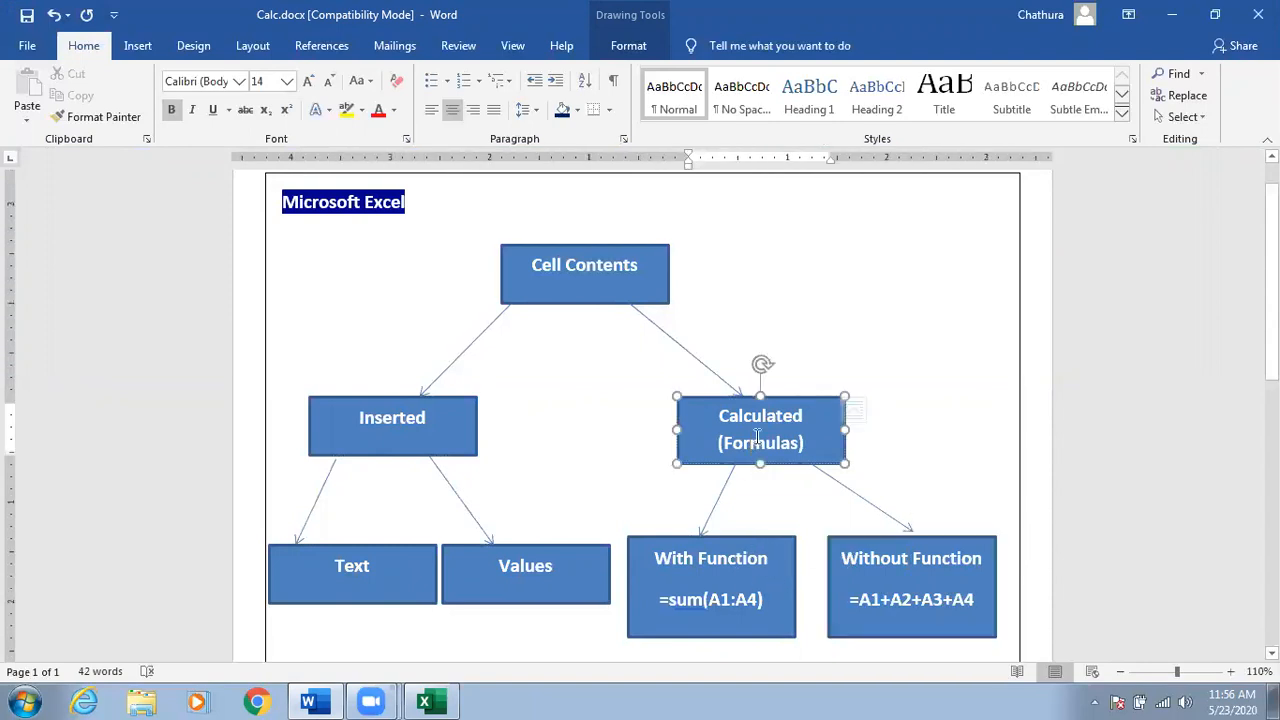
left_click(1168, 16)
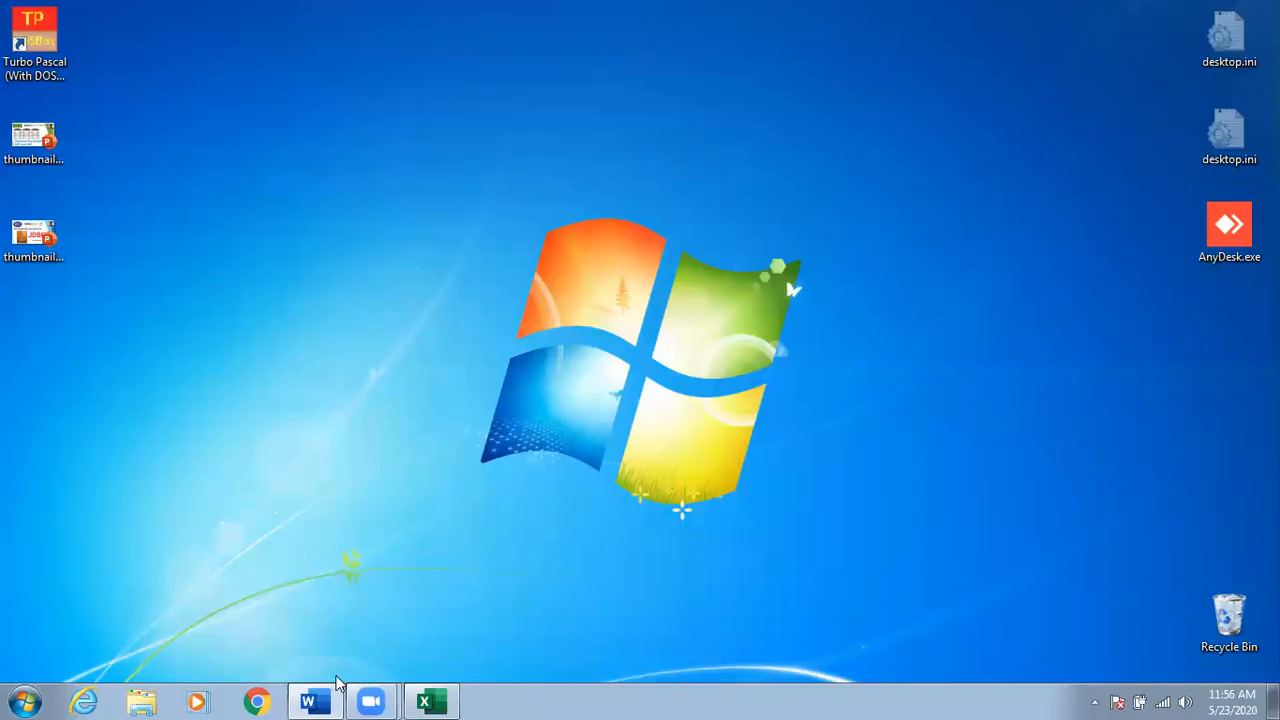
left_click(427, 701)
left_click(550, 300)
Enter 200 in G3, 100 in G1 and 300 in G2, then begin a formula in G4.
left_click(689, 279)
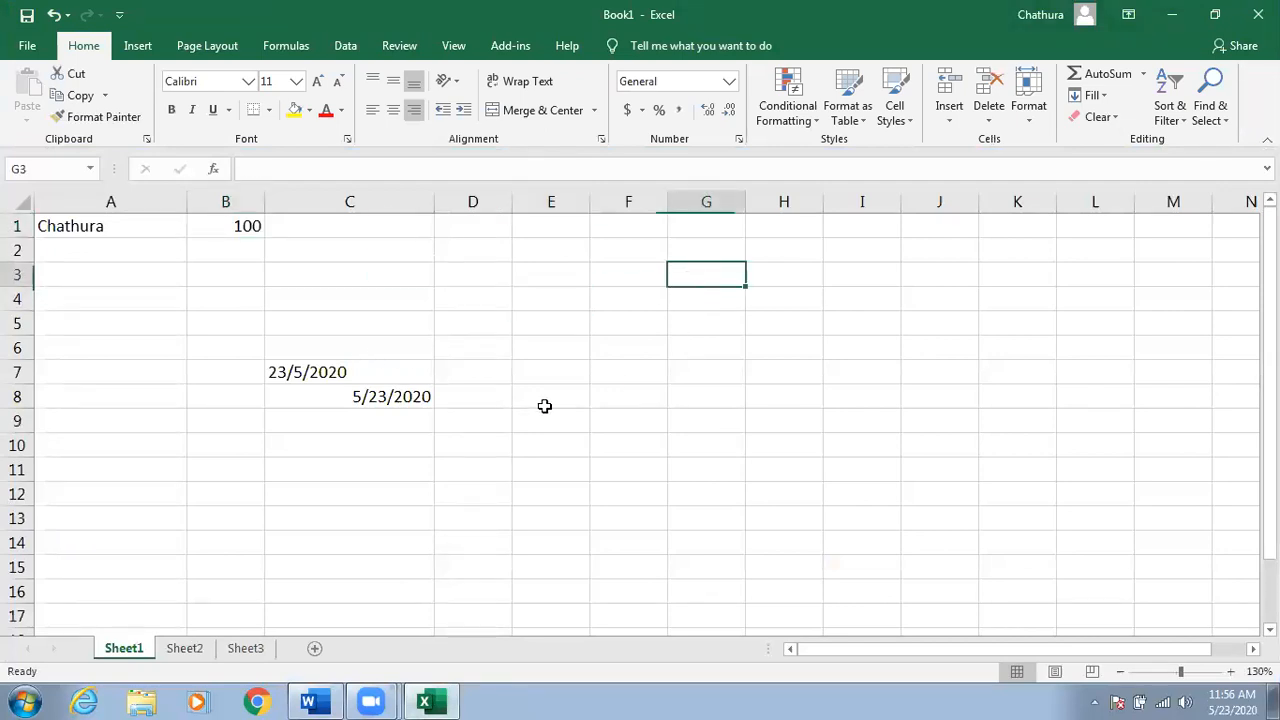
type("200")
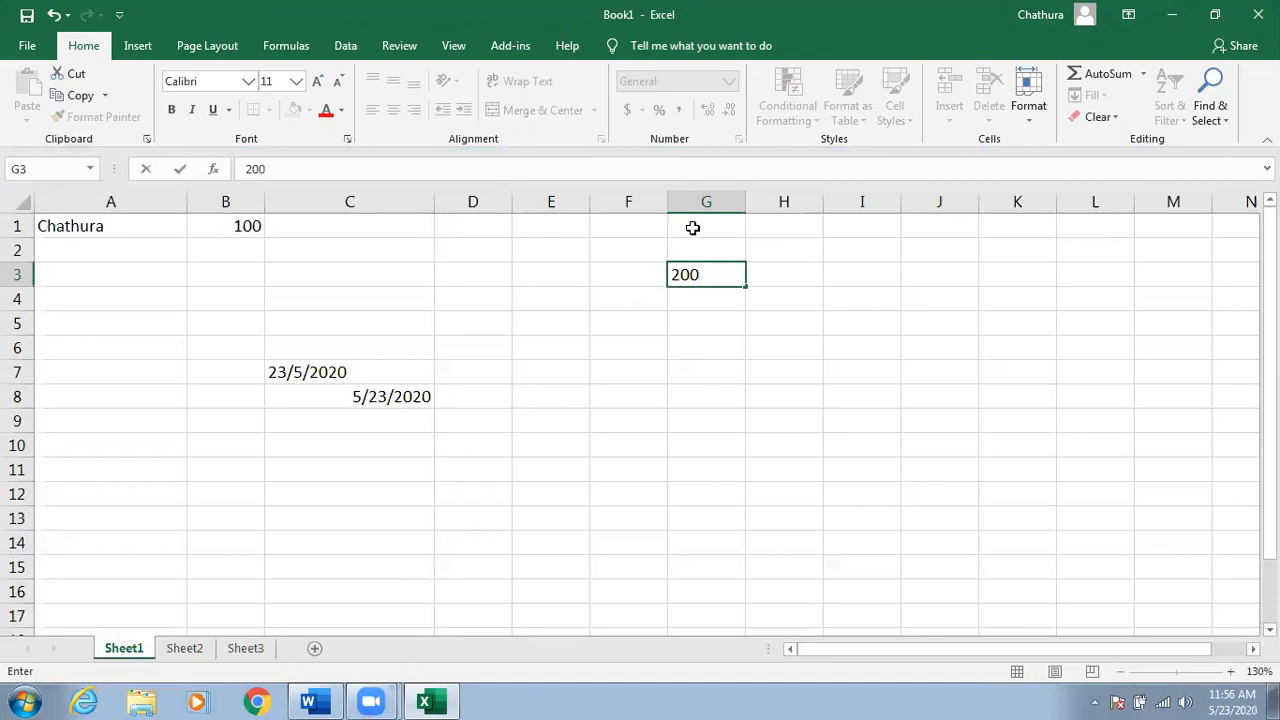
left_click(690, 226)
type("100")
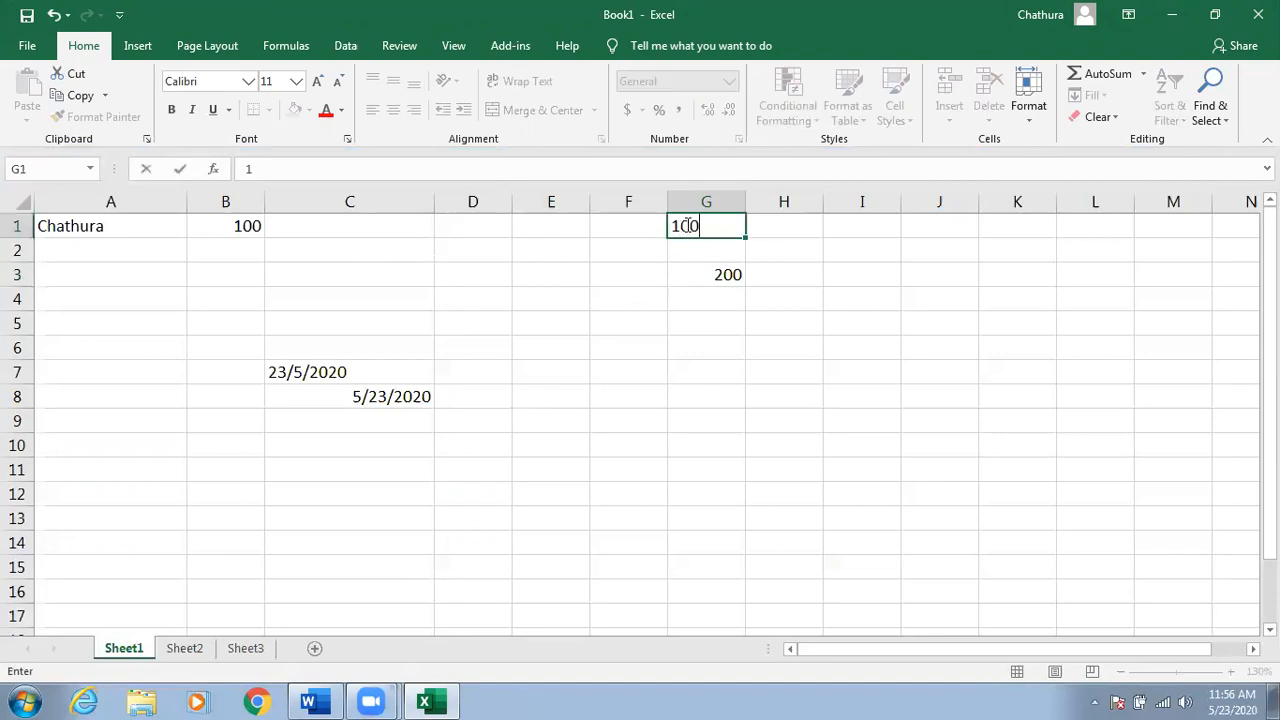
left_click(716, 250)
type("300")
left_click(705, 298)
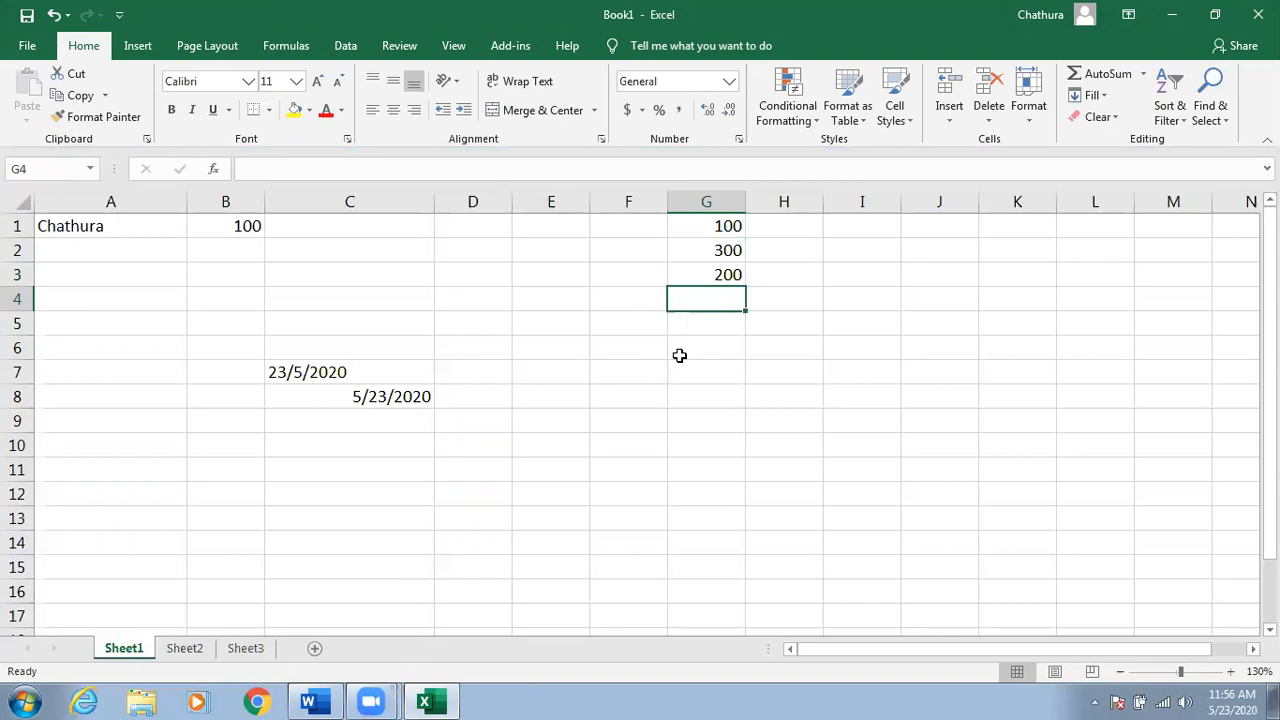
type("=")
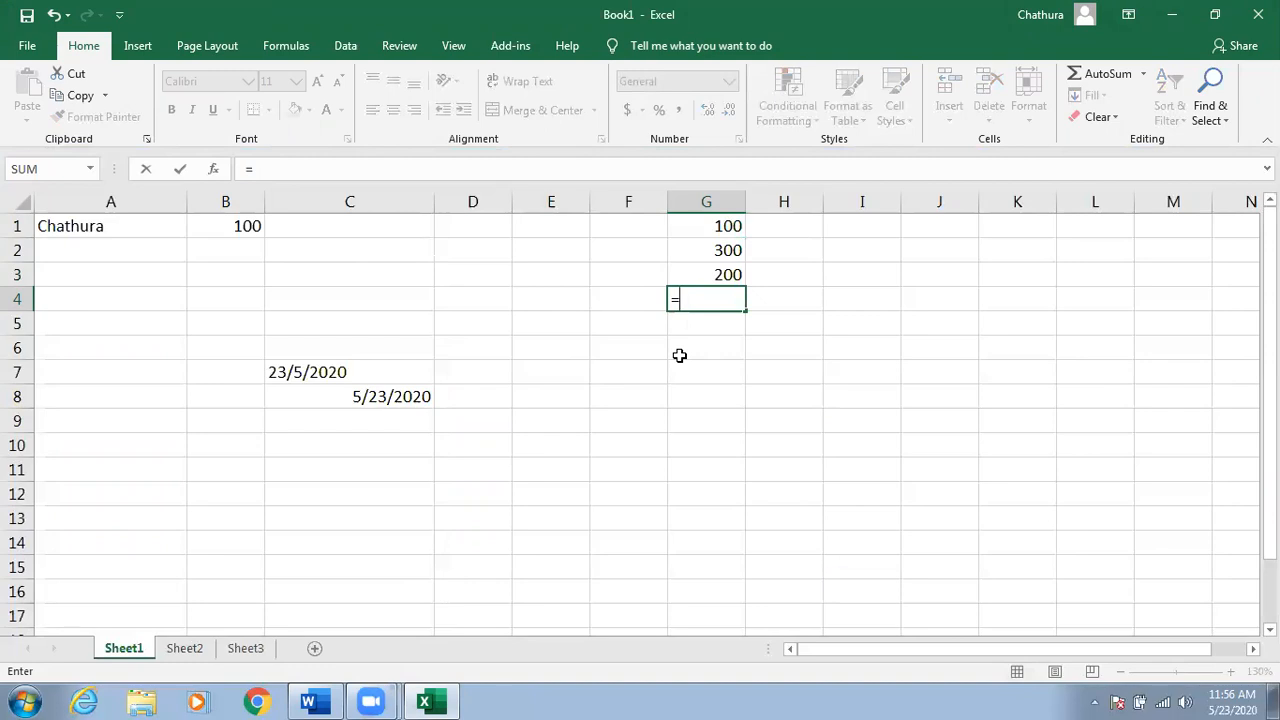
Complete G4 as =G1+G2+G3 so it shows 600, then reselect G4 to view the formula.
left_click(700, 229)
type("+")
left_click(700, 252)
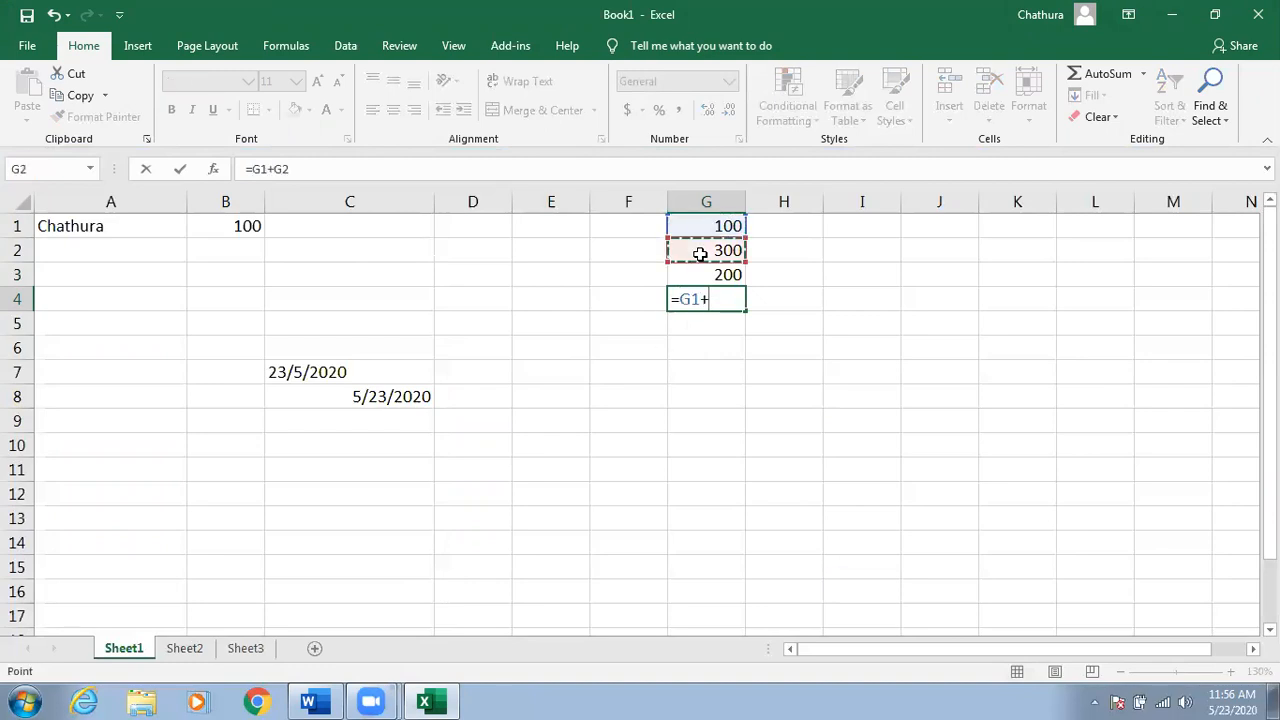
type("+")
left_click(708, 275)
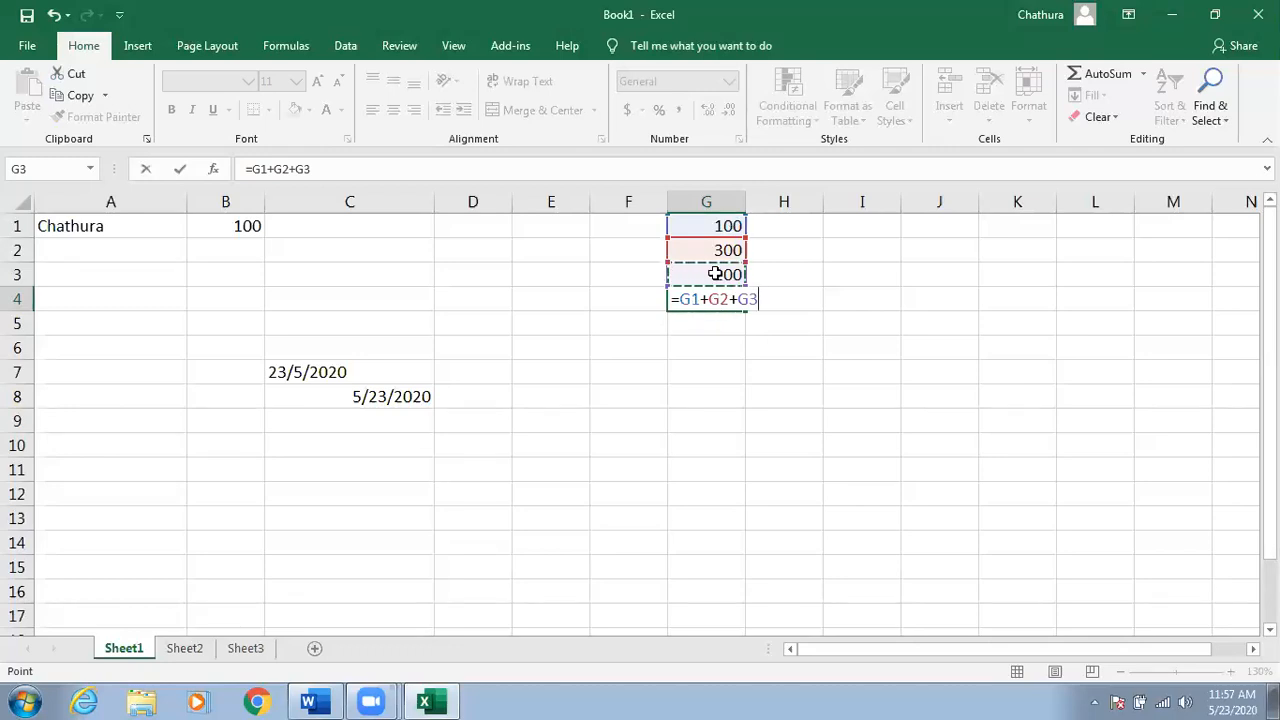
key("Return")
left_click(702, 304)
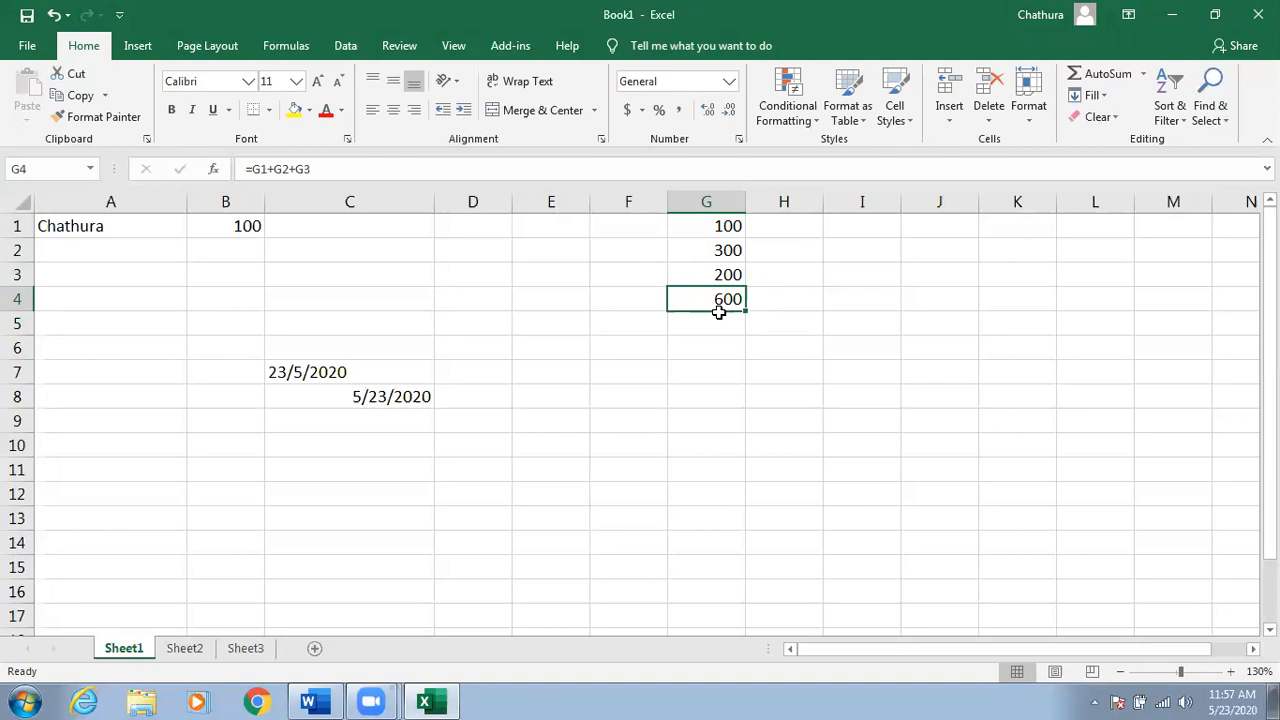
Fill I1:I3 with 100, 300 and 200 and begin a formula in I4.
left_click(848, 228)
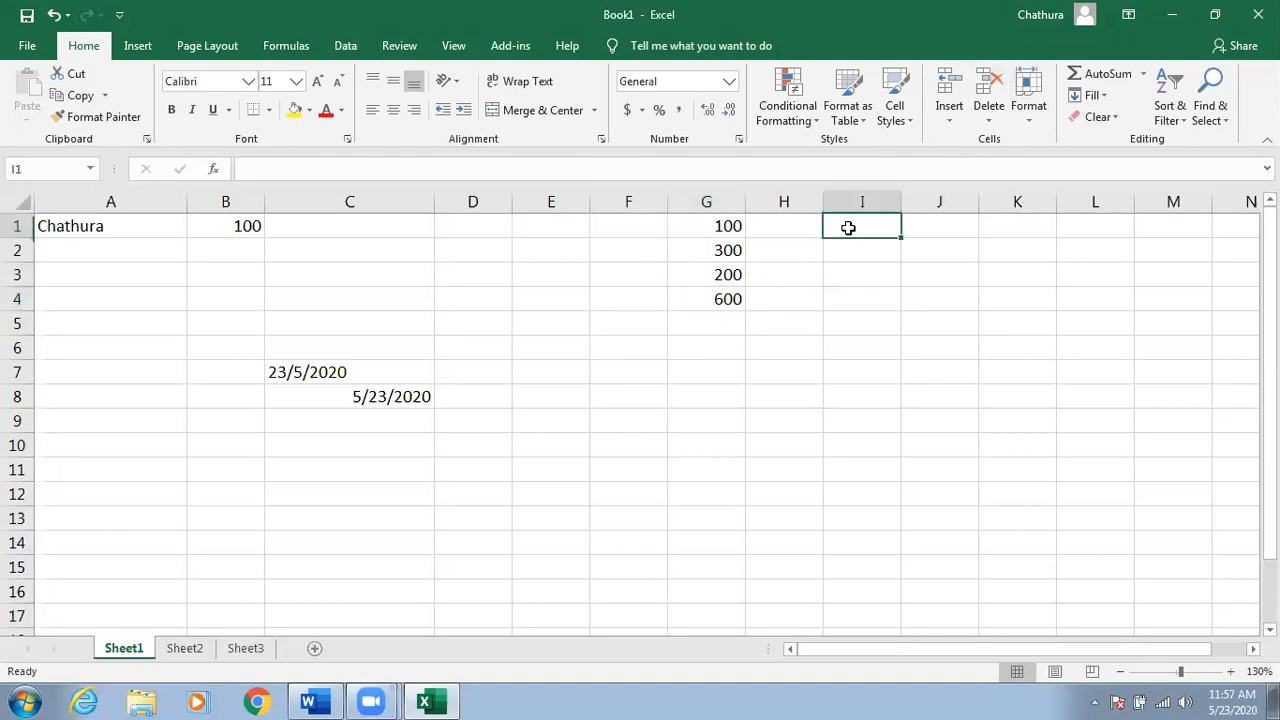
type("100")
left_click(882, 249)
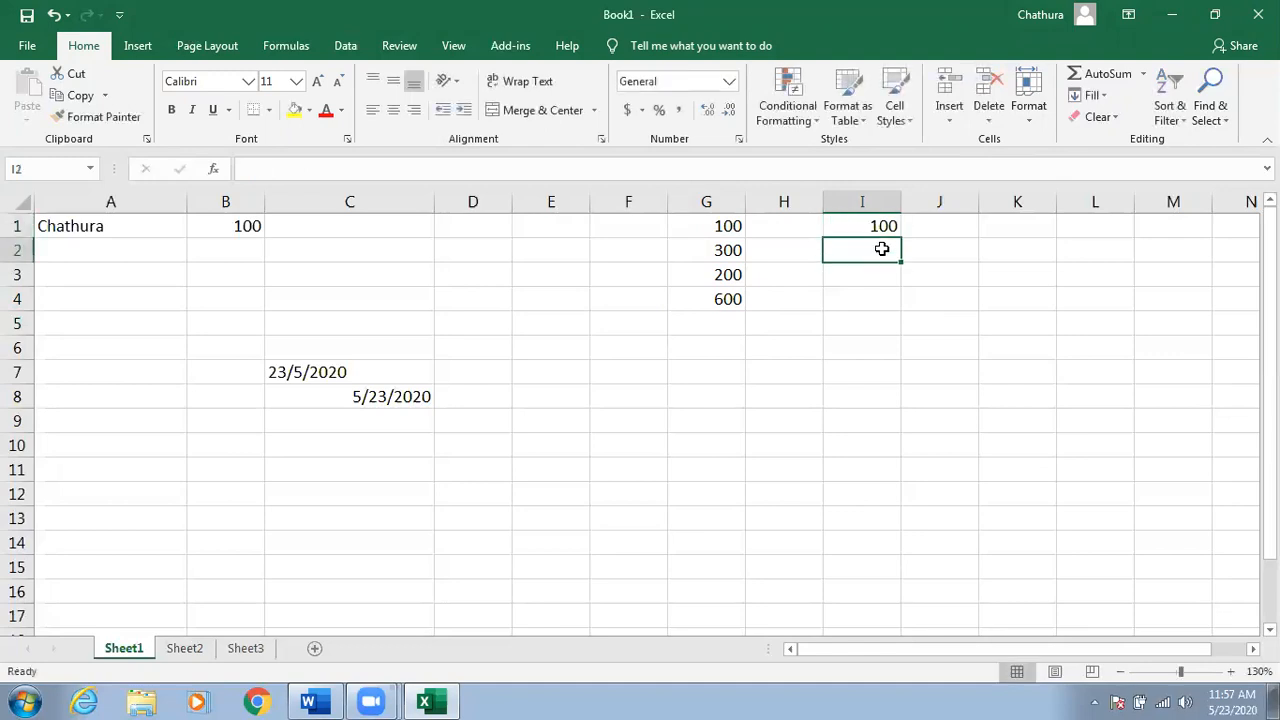
type("300")
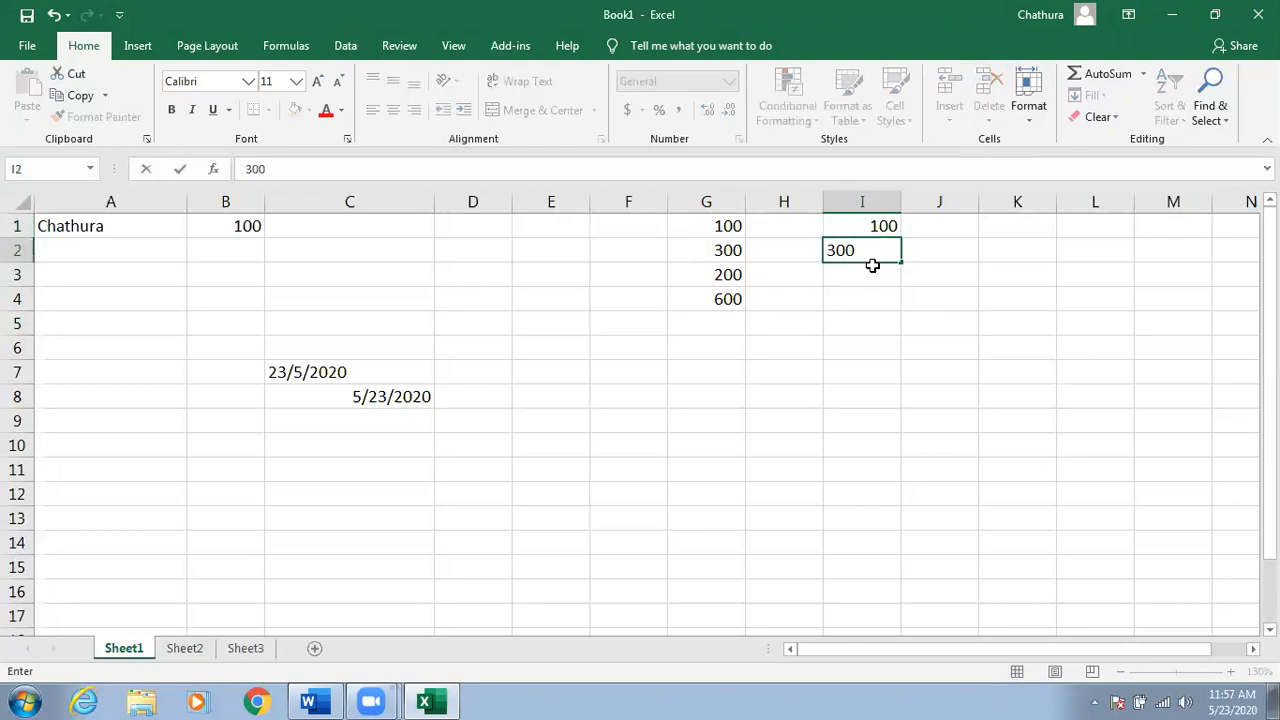
left_click(872, 268)
type("200")
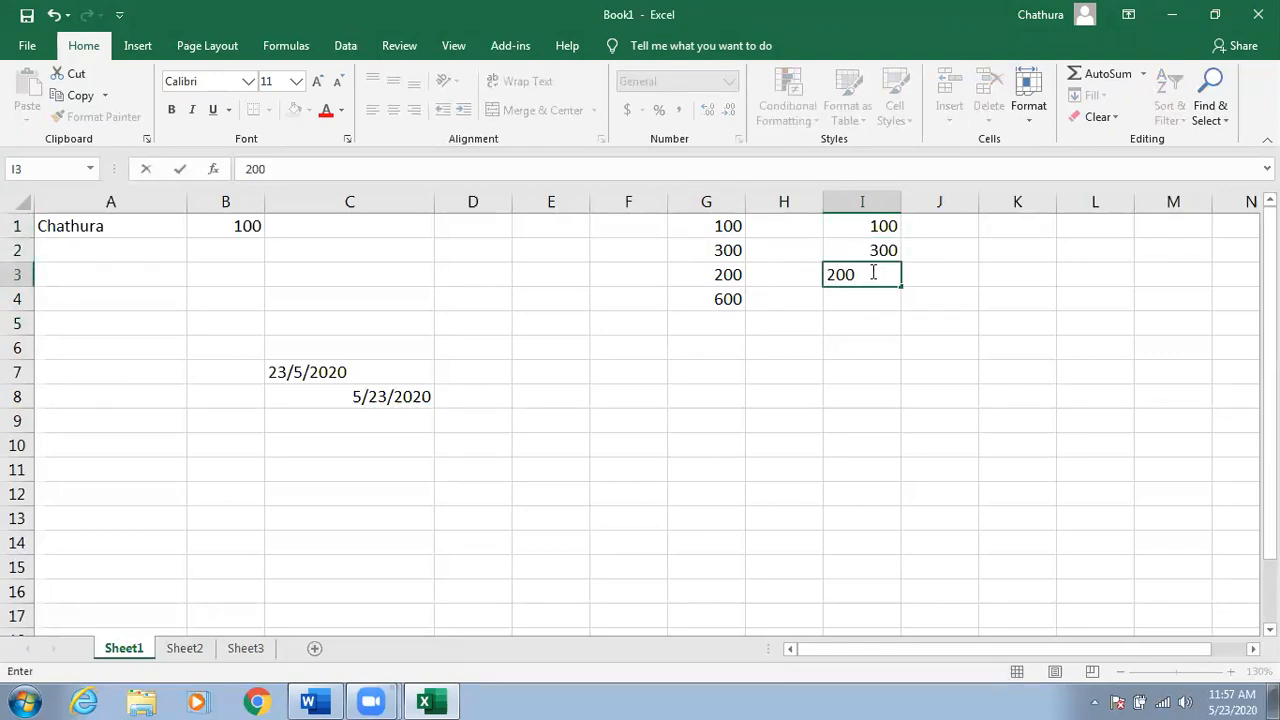
left_click(872, 298)
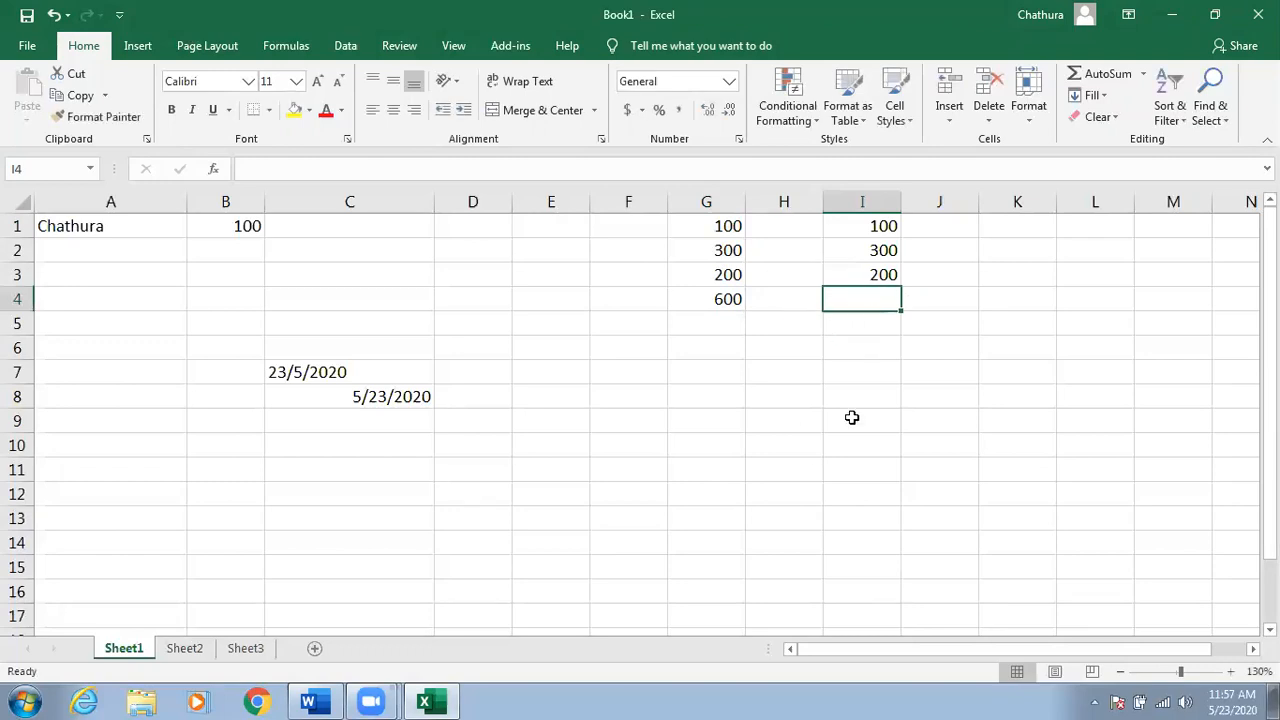
type("=")
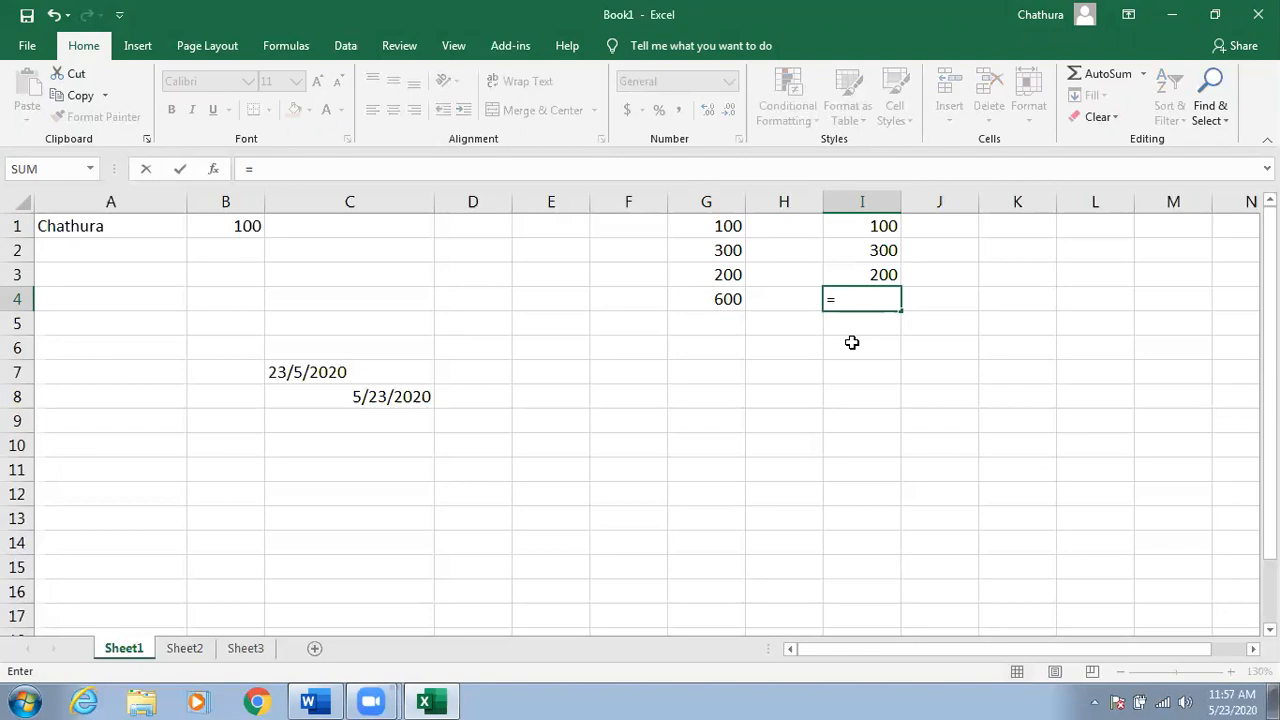
Enter =SUM(I1:I3) in I4 so it displays 600.
type("sum")
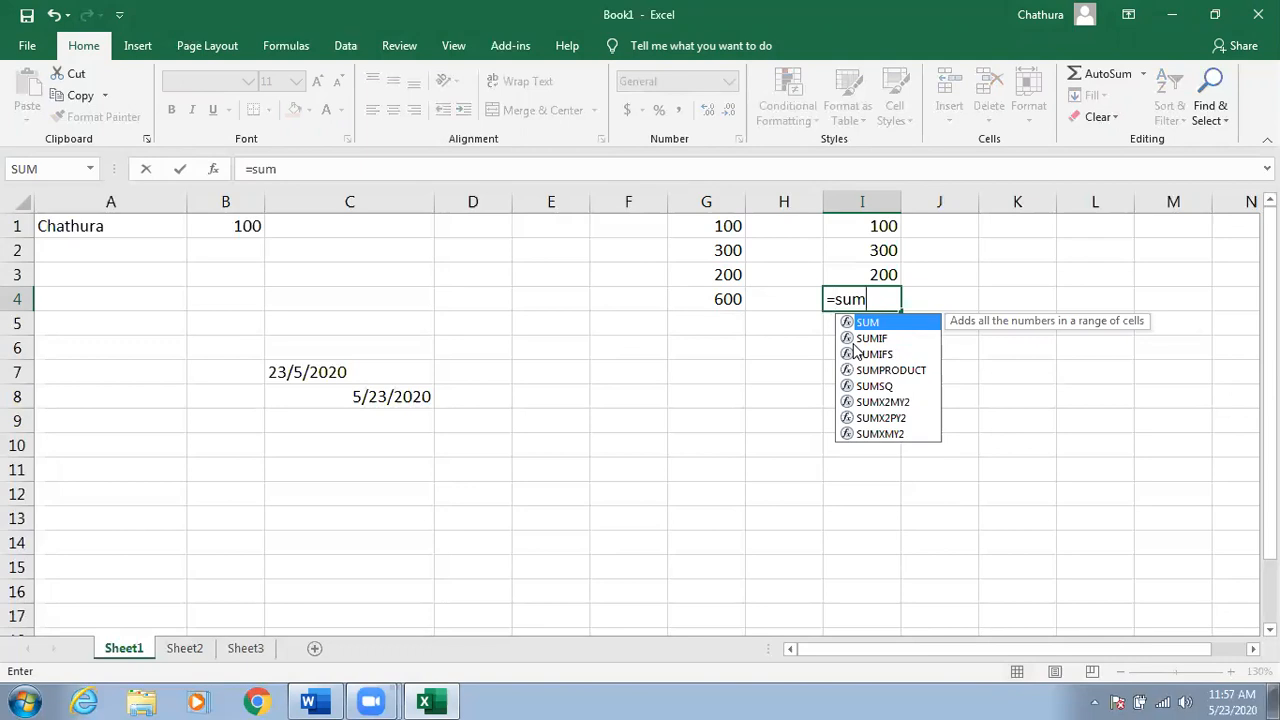
type("(")
left_click_drag(865, 225, 865, 274)
left_click(860, 228)
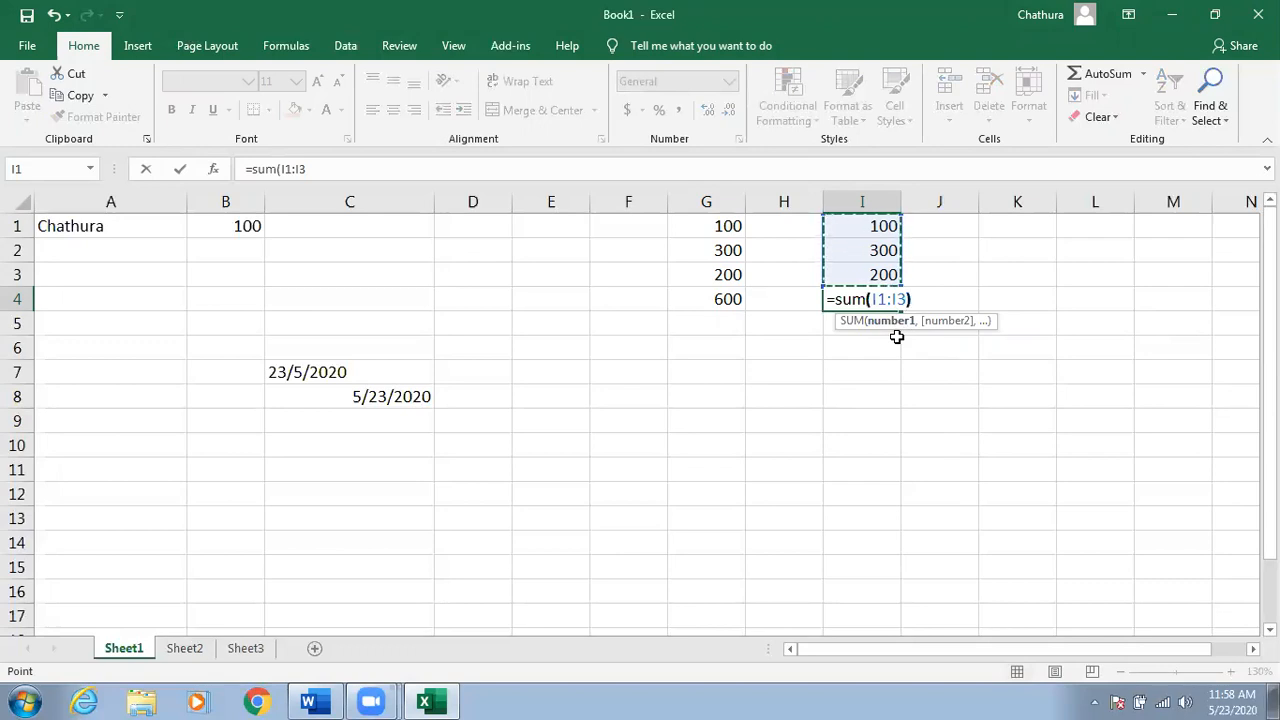
key("Return")
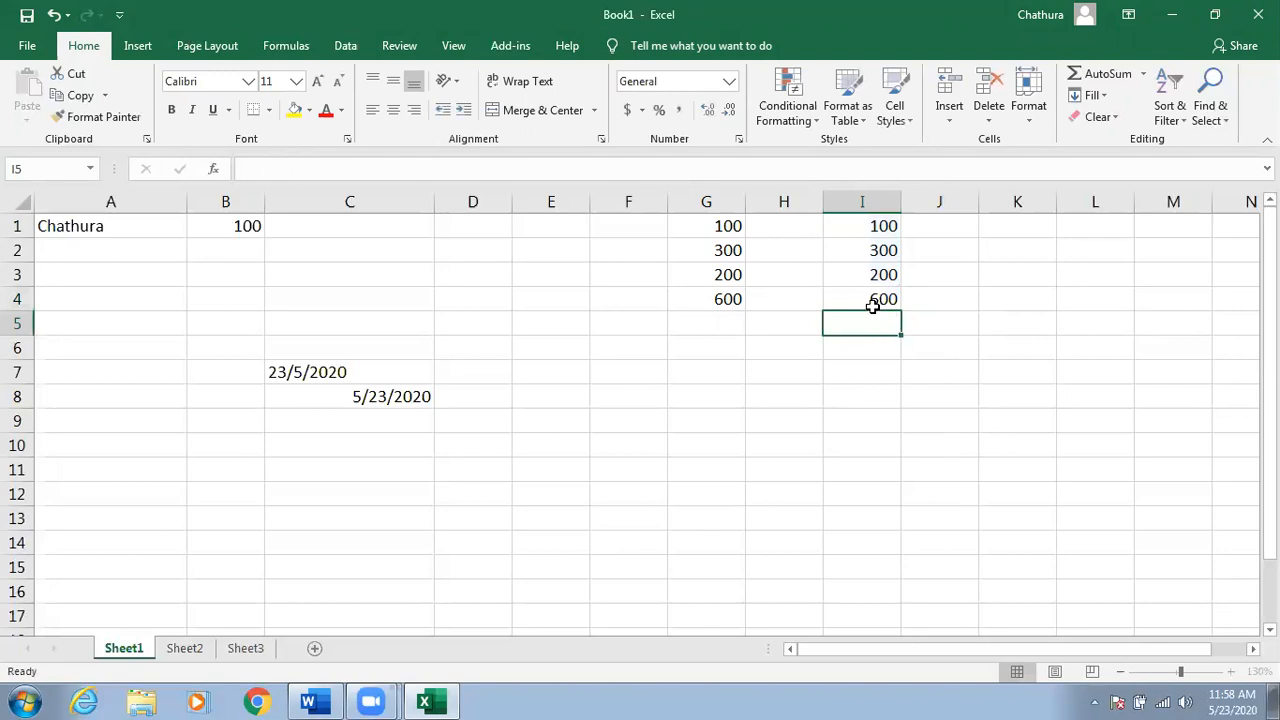
Compare G4's =G1+G2+G3 with I4's =SUM(I1:I3), both 600, then select F10.
left_click(871, 300)
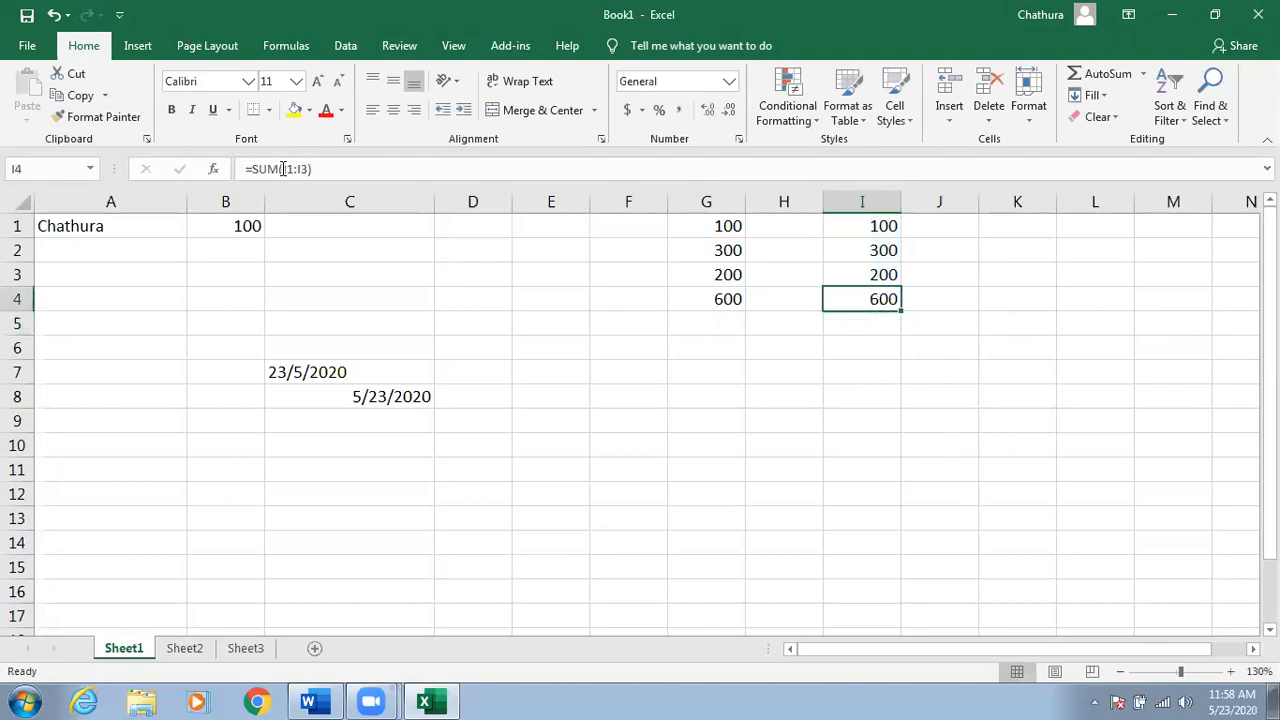
left_click(709, 300)
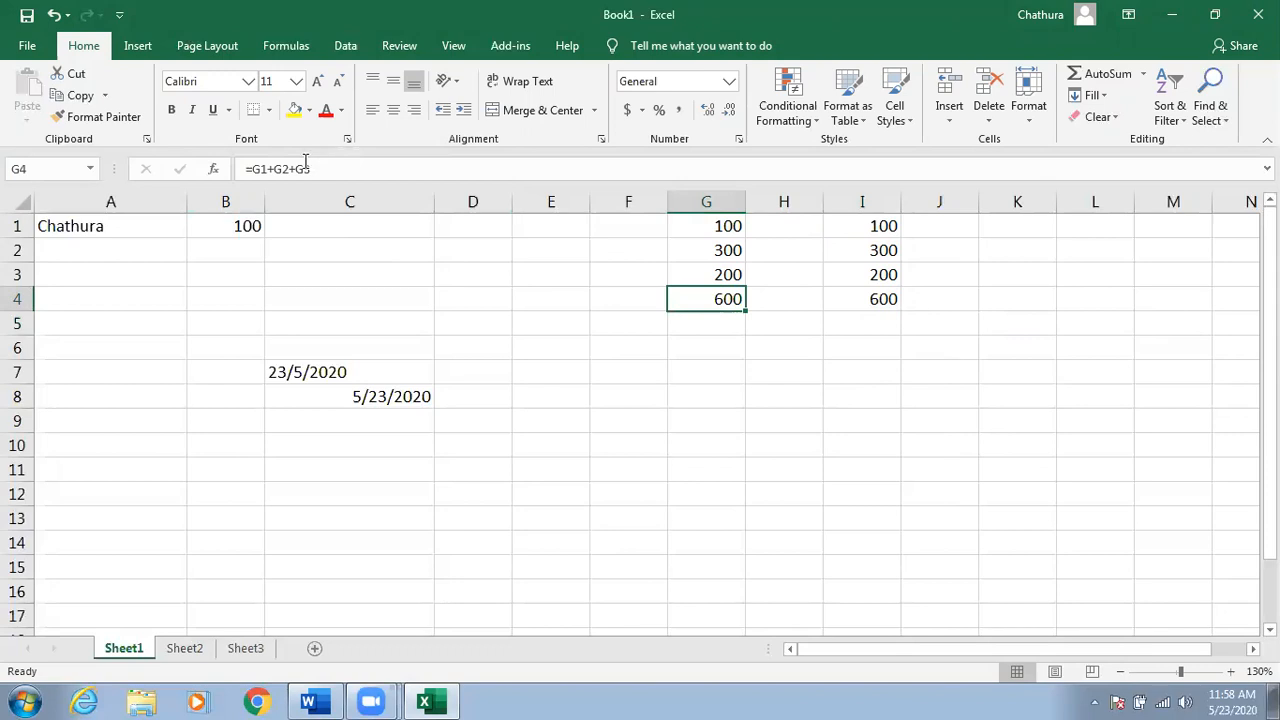
left_click(305, 168)
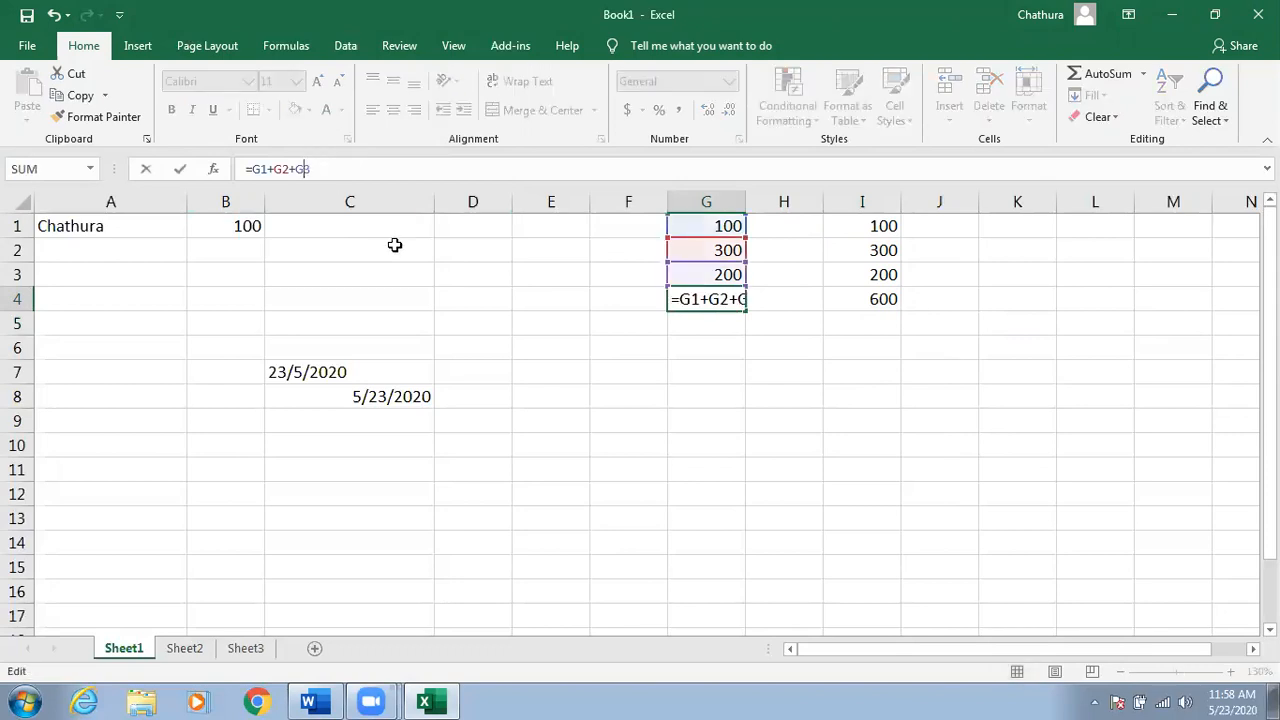
left_click(643, 371)
left_click(717, 297)
left_click(874, 297)
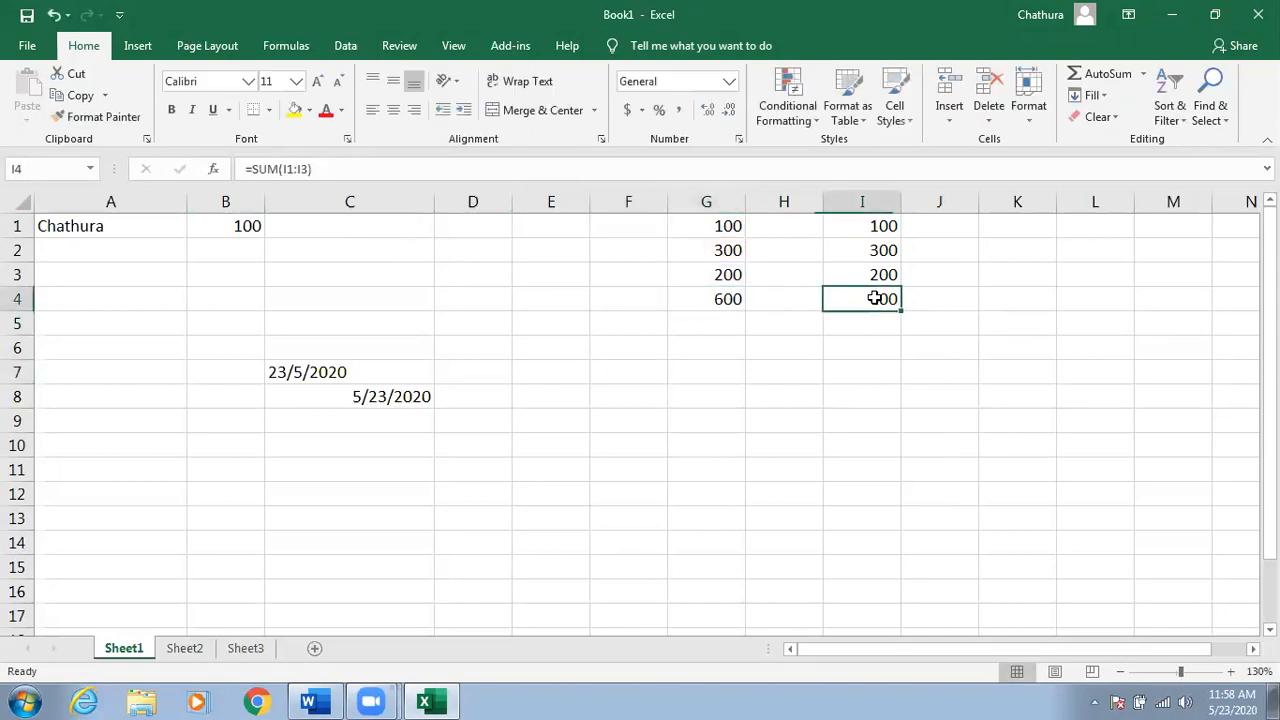
left_click(703, 299)
left_click(890, 298)
left_click(711, 417)
left_click(627, 442)
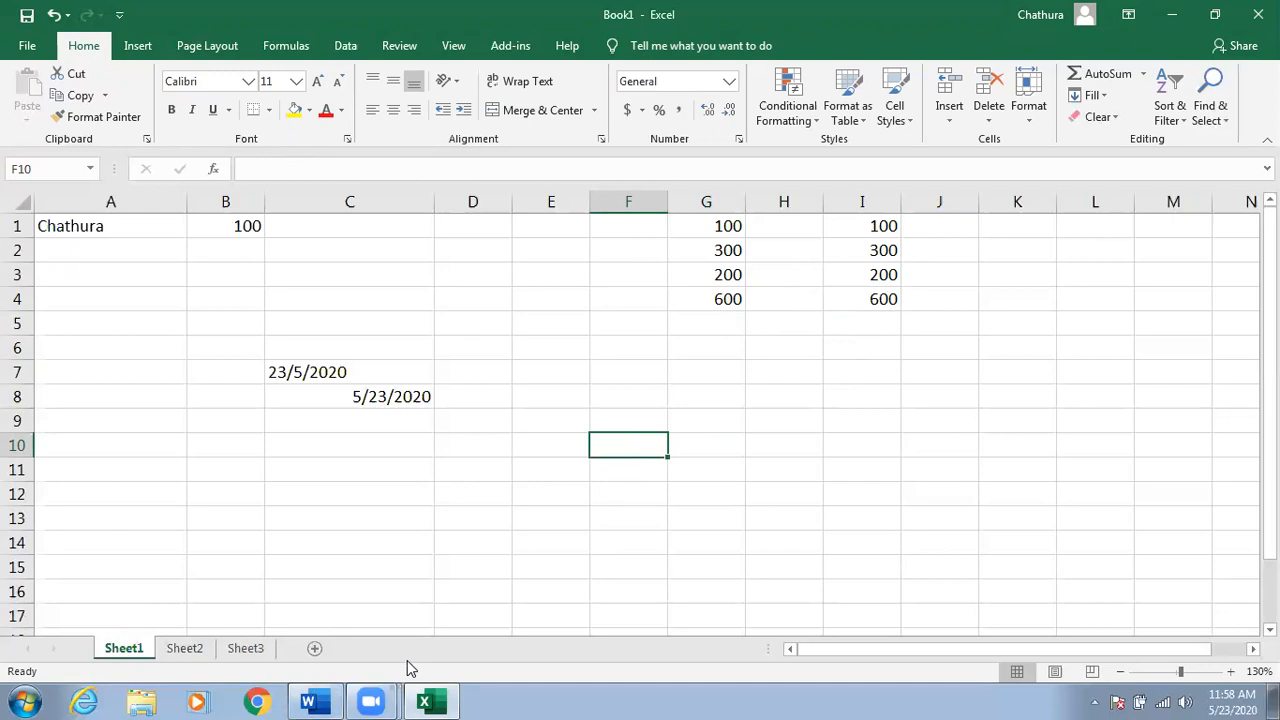
Enter 100 in F10, demonstrate selecting the H12:J17 block, then move the 100 to J12.
type("100")
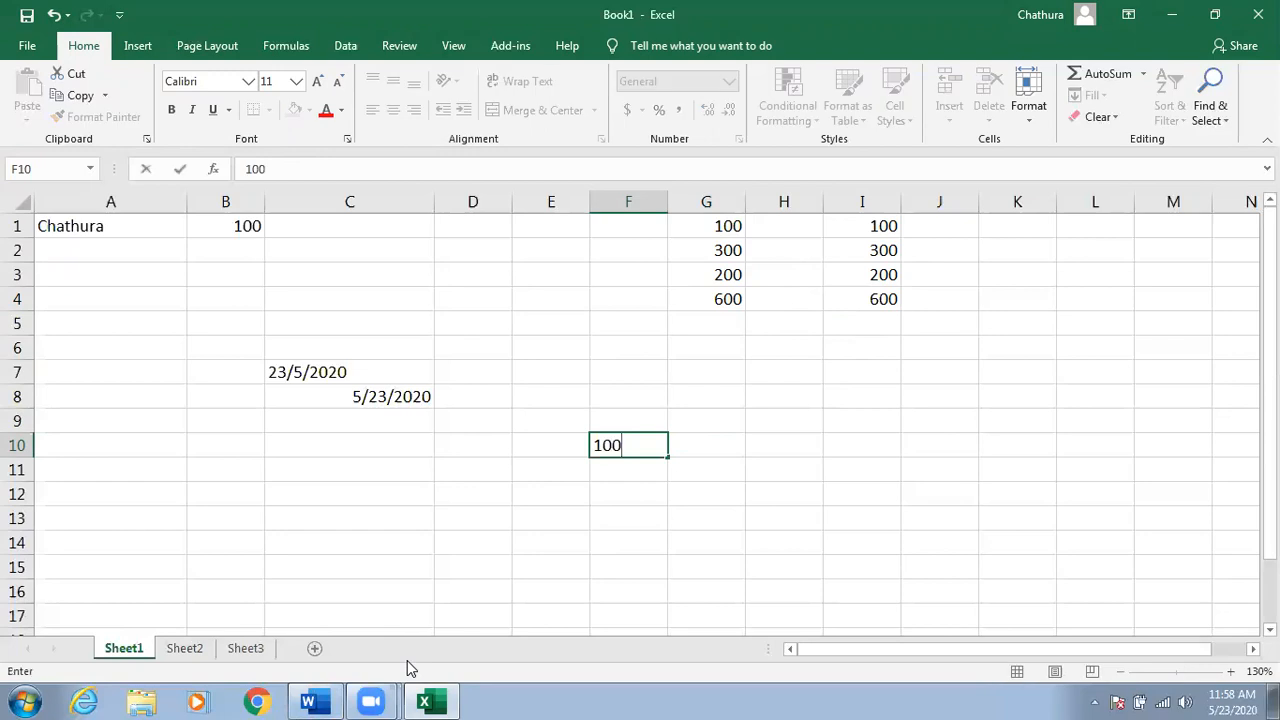
key("Return")
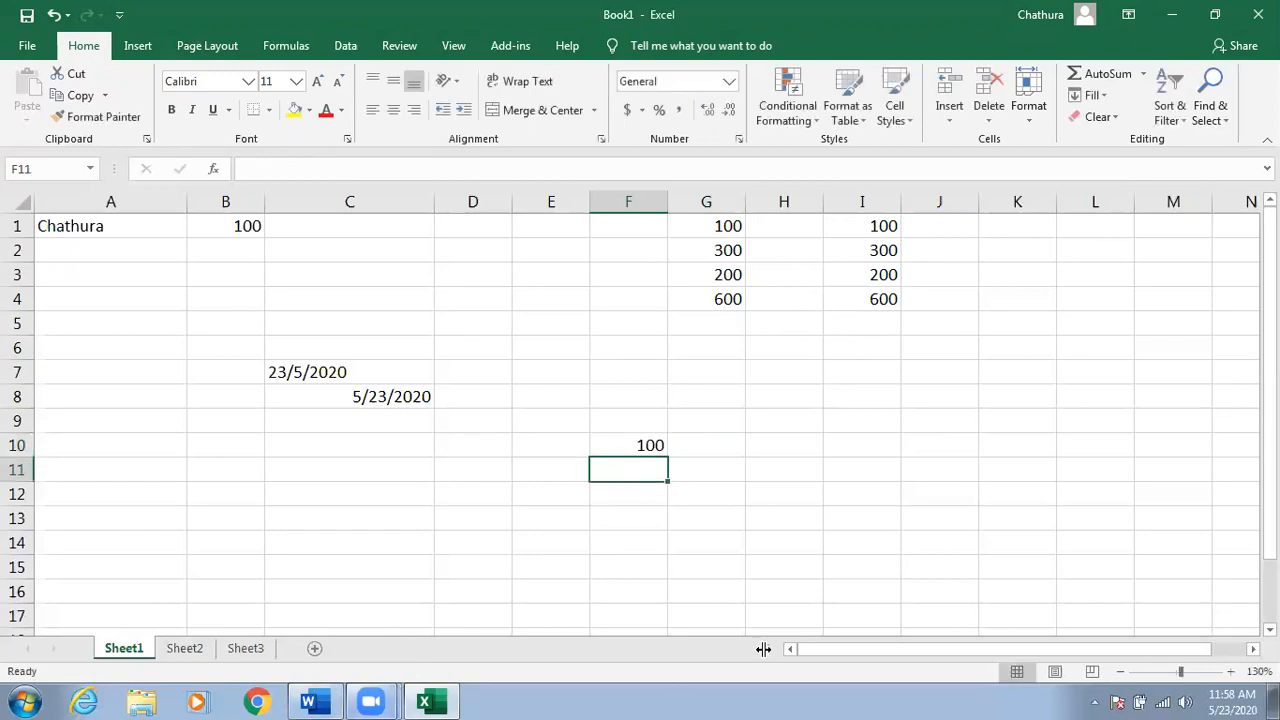
left_click(628, 443)
left_click_drag(550, 274, 874, 428)
left_click_drag(766, 489, 940, 623)
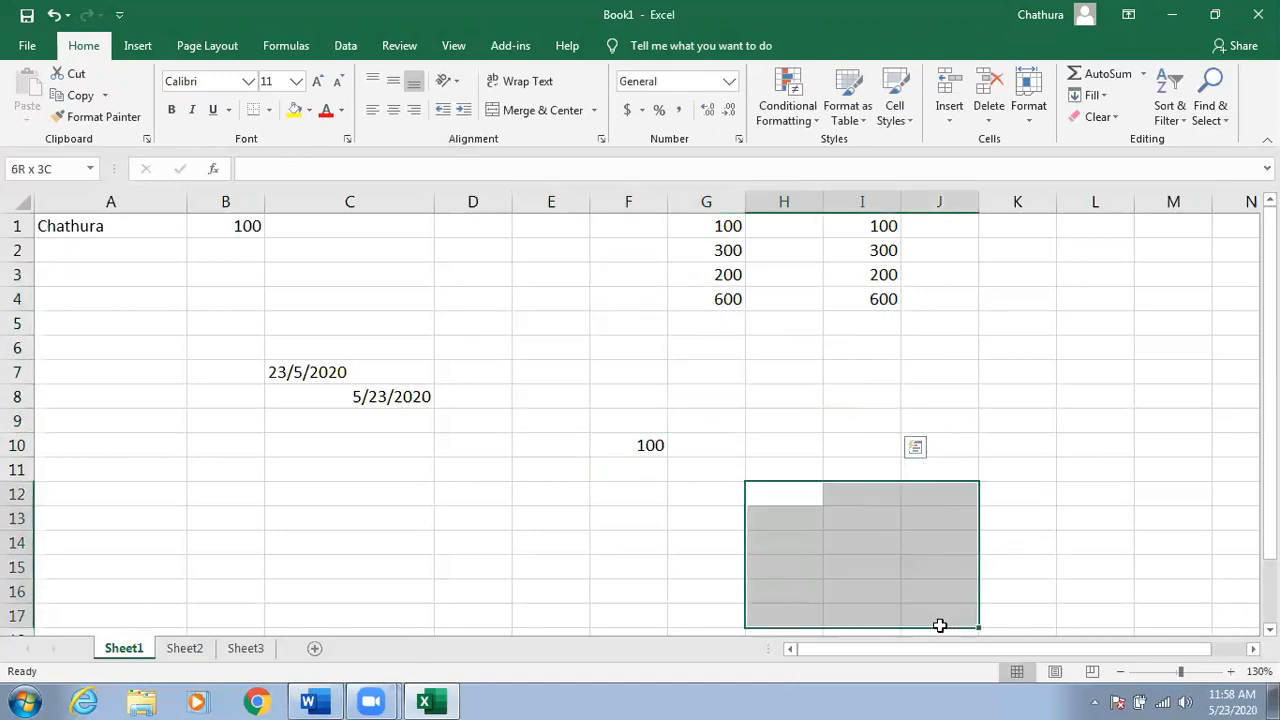
left_click(694, 549)
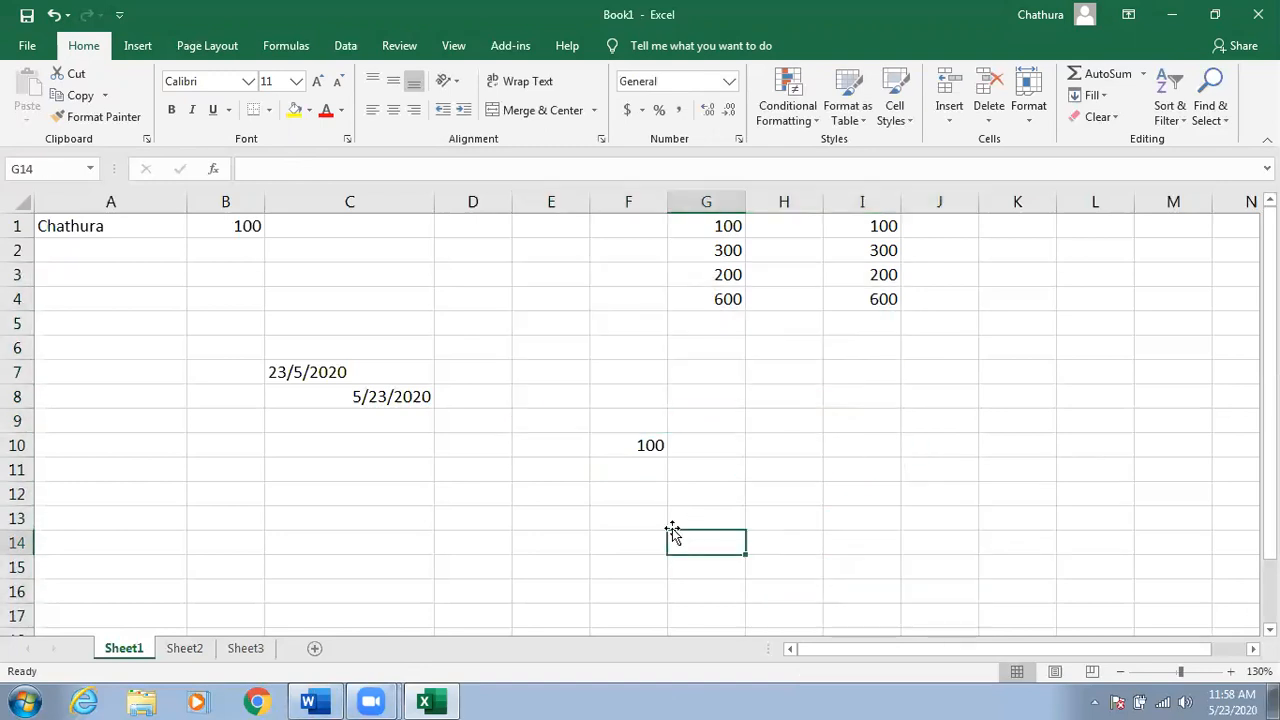
left_click(630, 446)
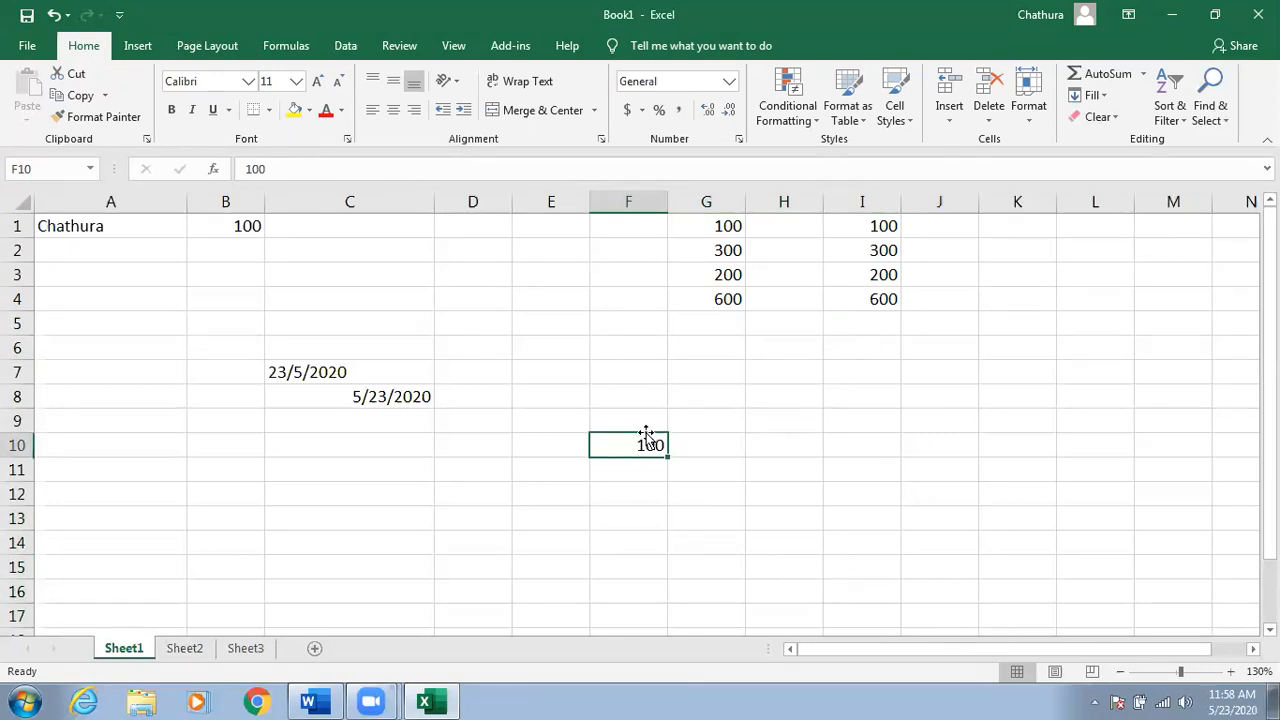
left_click_drag(646, 432, 944, 516)
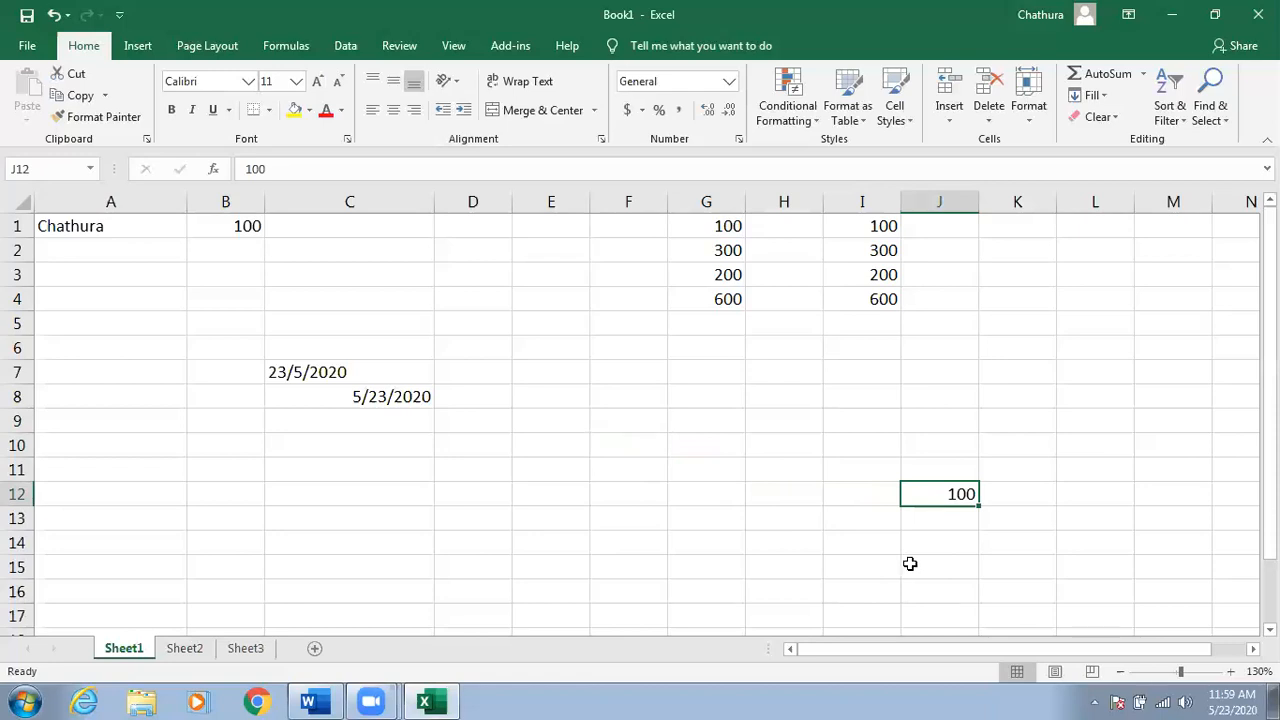
Copy J12's 100 down through J18 with the fill handle.
scroll(962, 468, "down", 1)
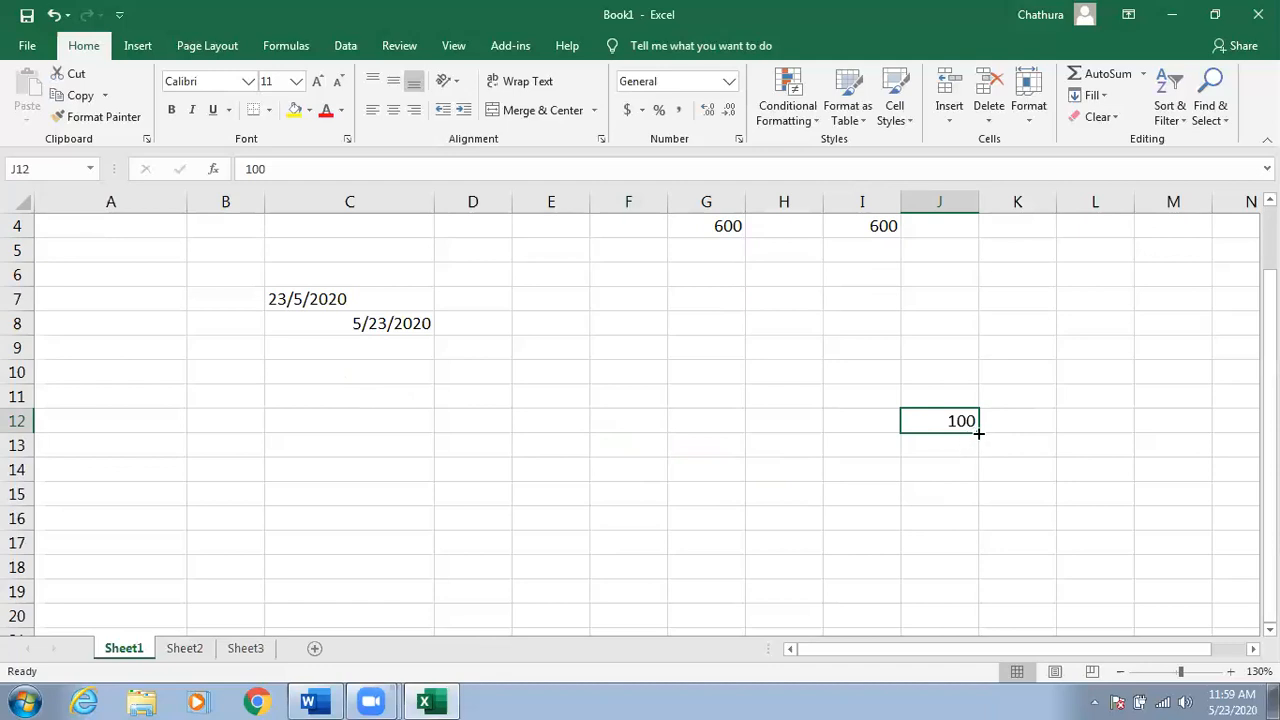
left_click_drag(980, 431, 980, 431)
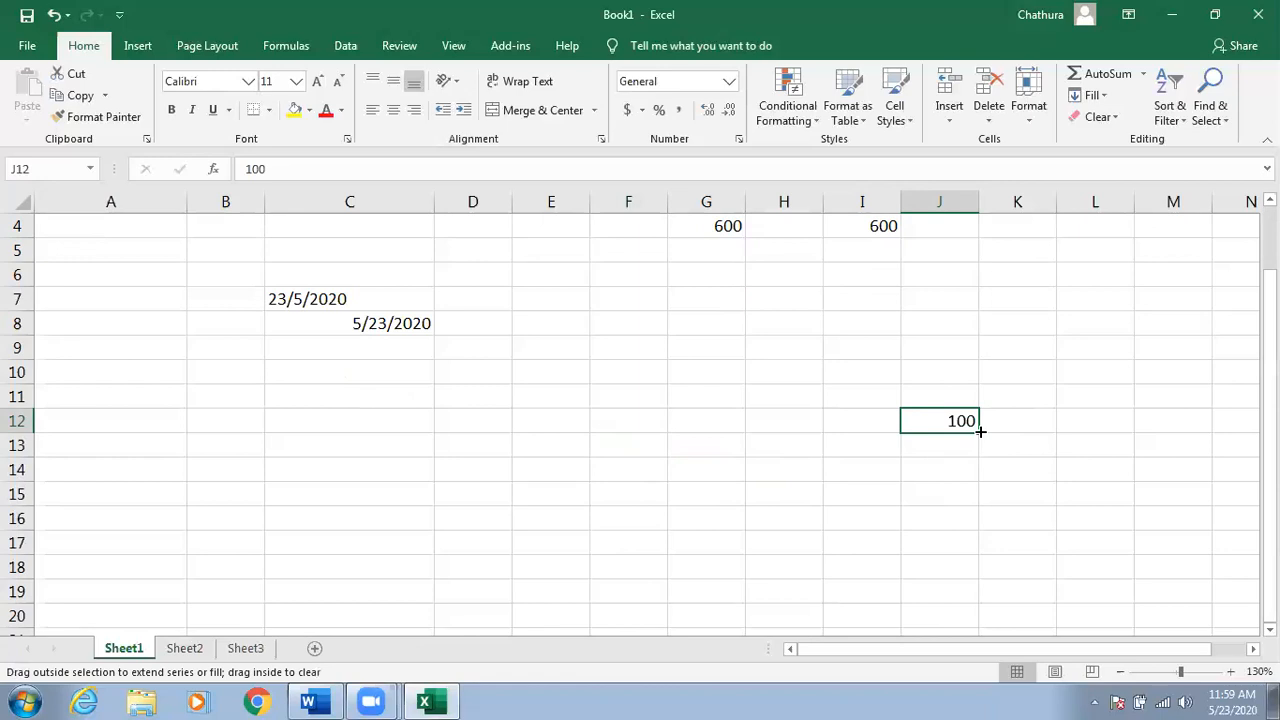
left_click_drag(980, 431, 994, 587)
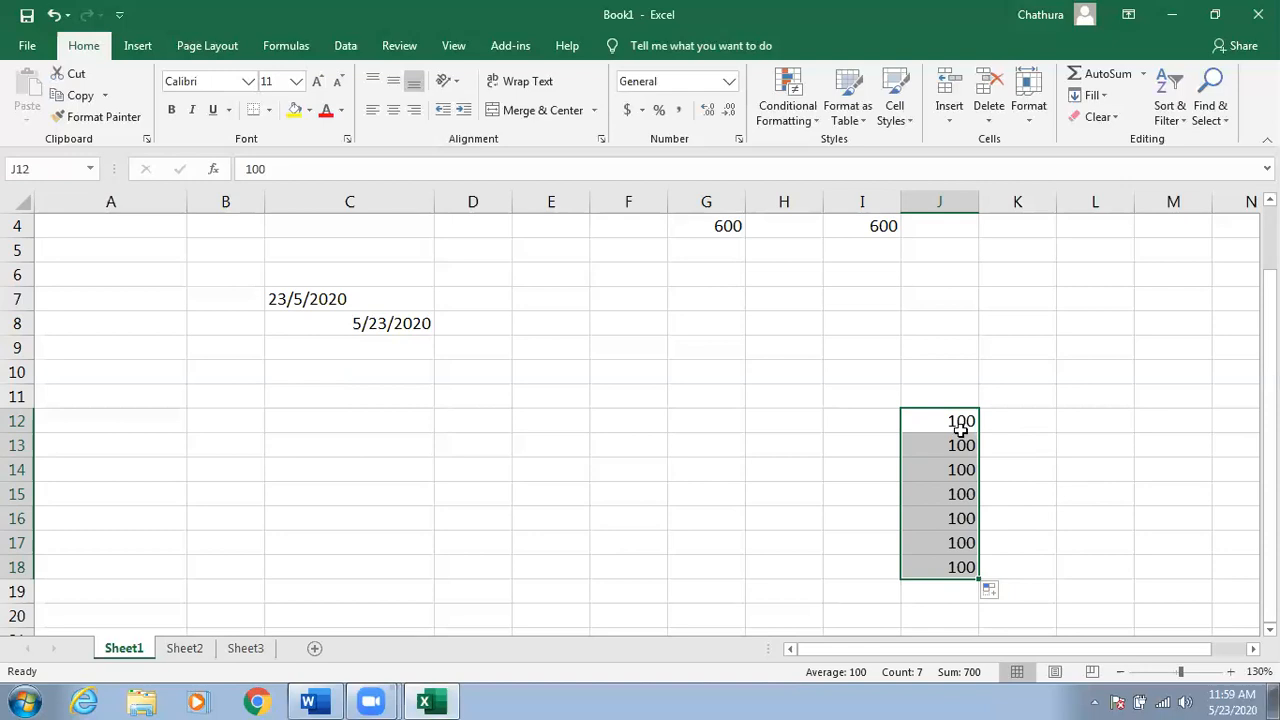
Enter 10 and 11 in F12:F13 and extend the number series down to F20.
left_click(637, 418)
type("10")
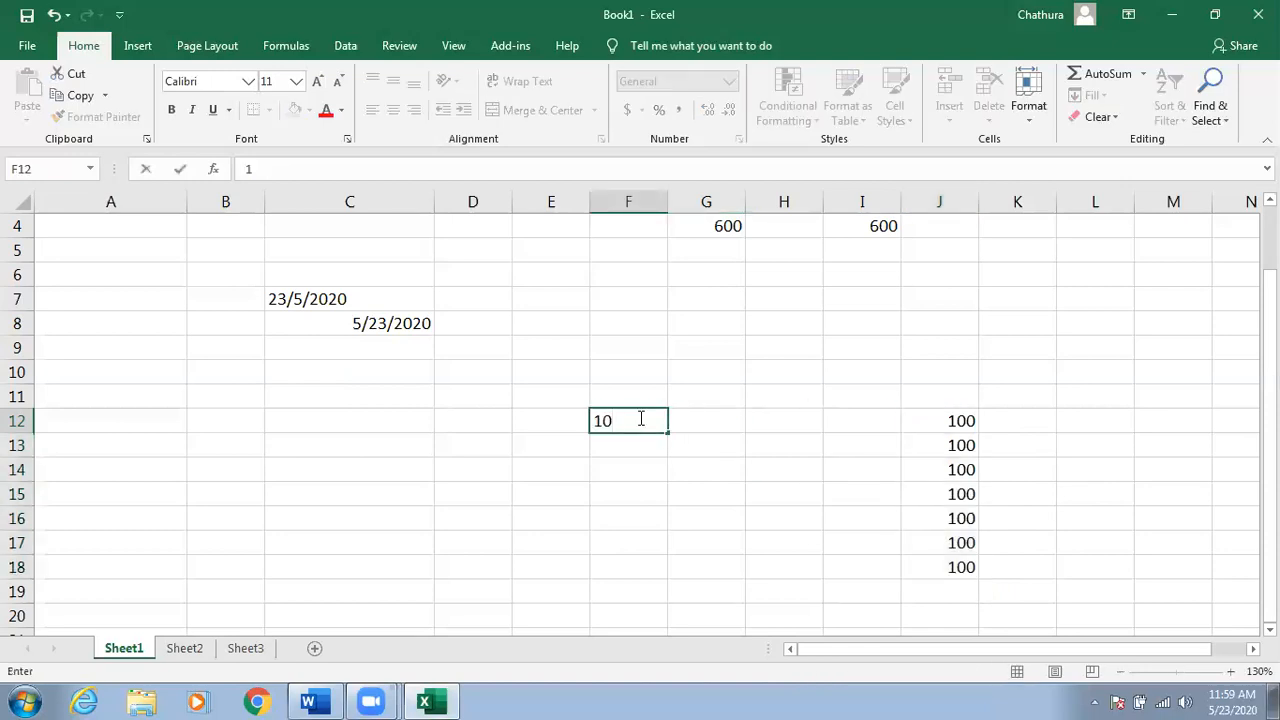
left_click(611, 449)
type("11")
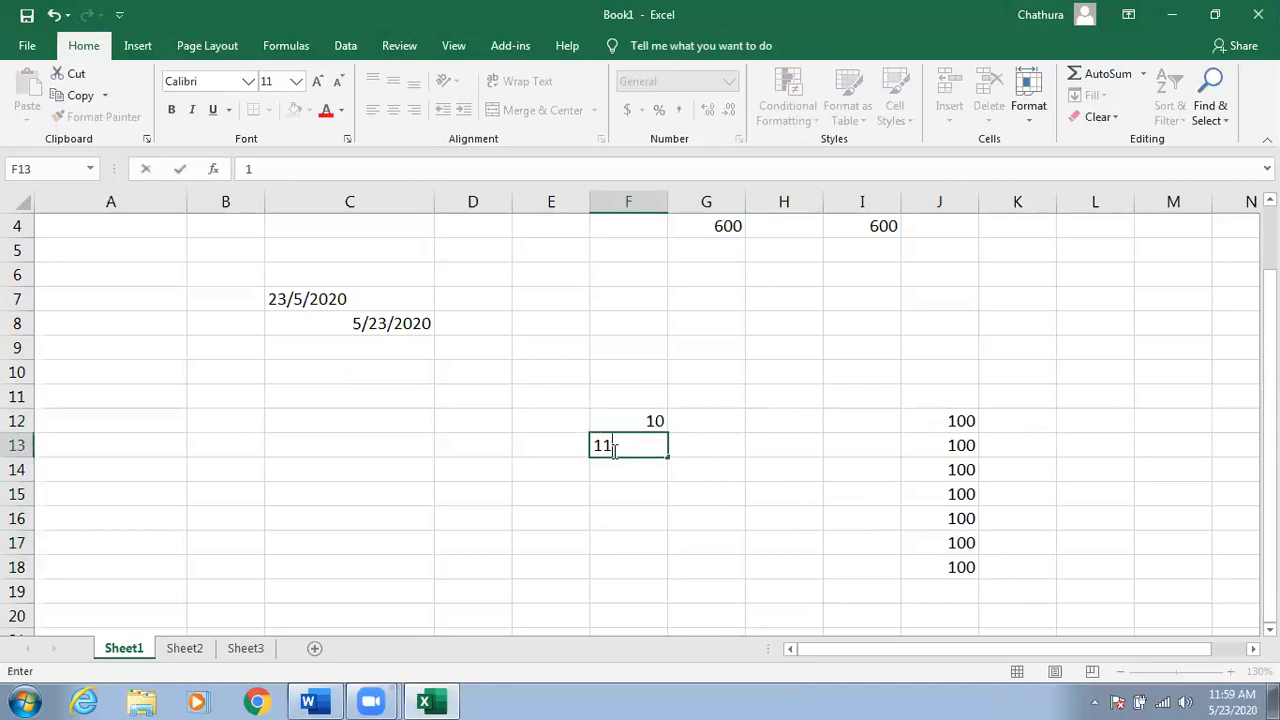
left_click(606, 490)
left_click_drag(626, 417, 679, 619)
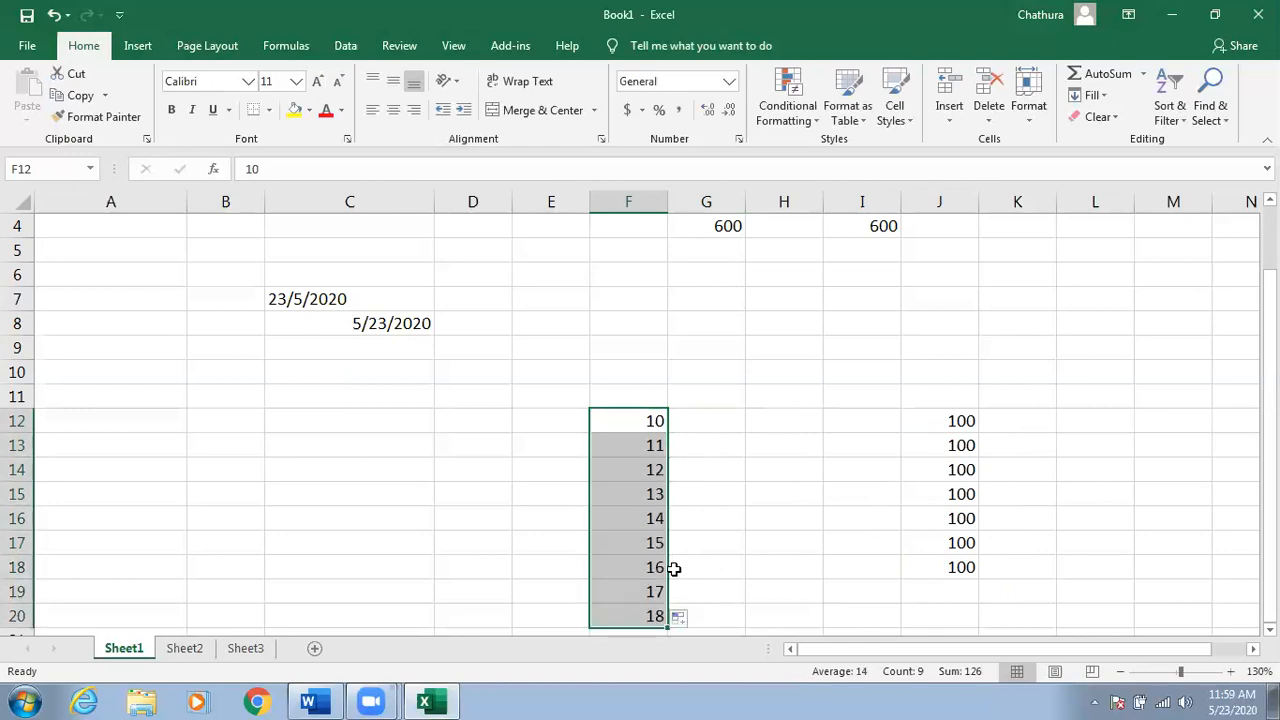
Enter Sunday in C13 and fill Monday through Saturday down to C19.
left_click(361, 444)
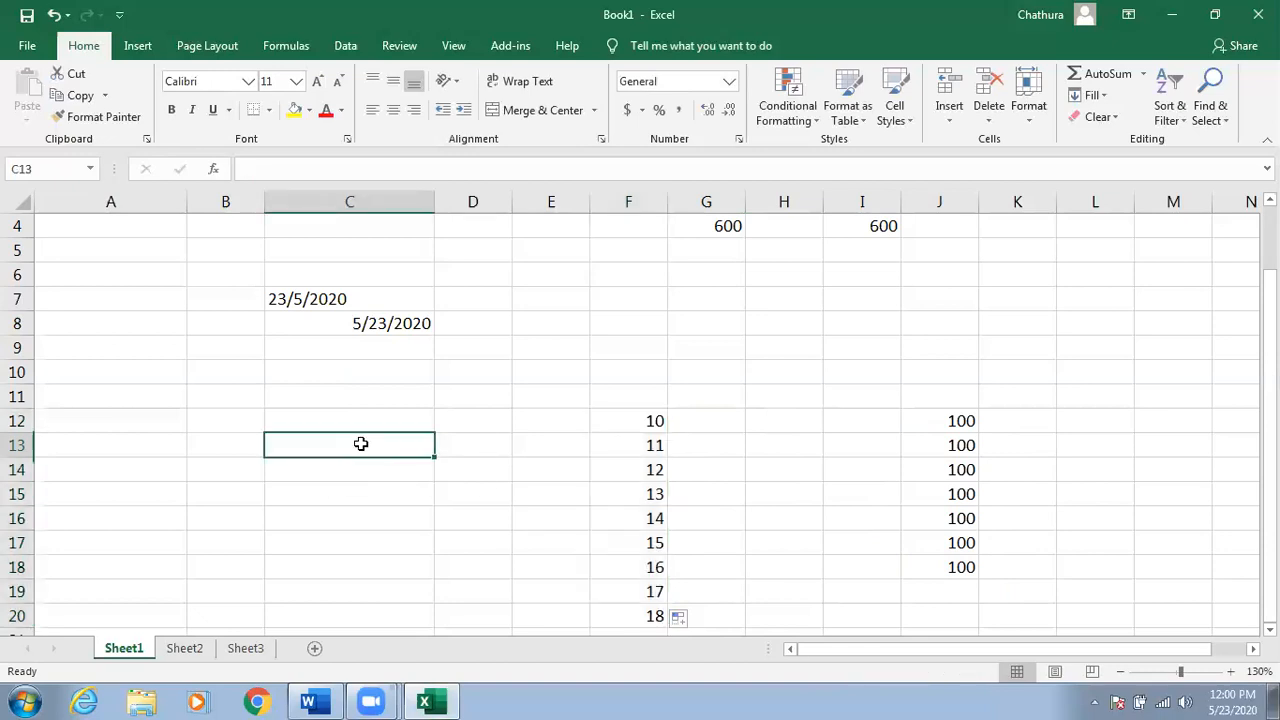
type("sunday")
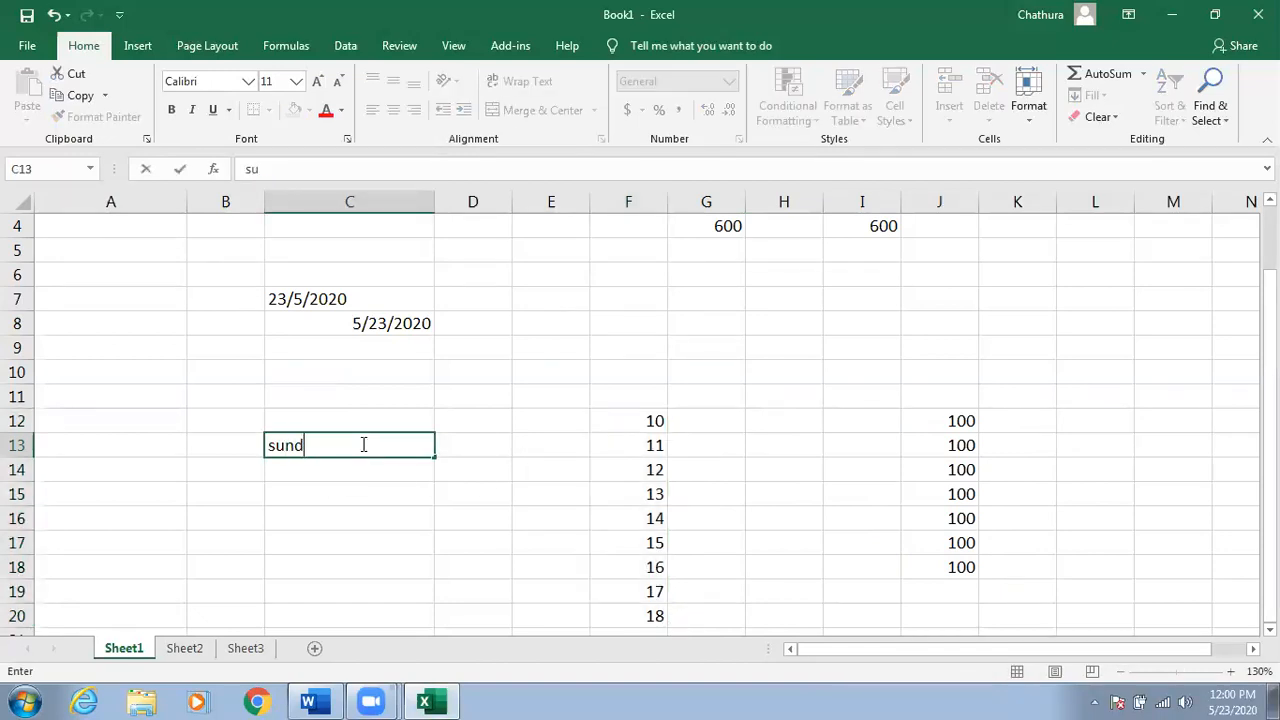
key("Return")
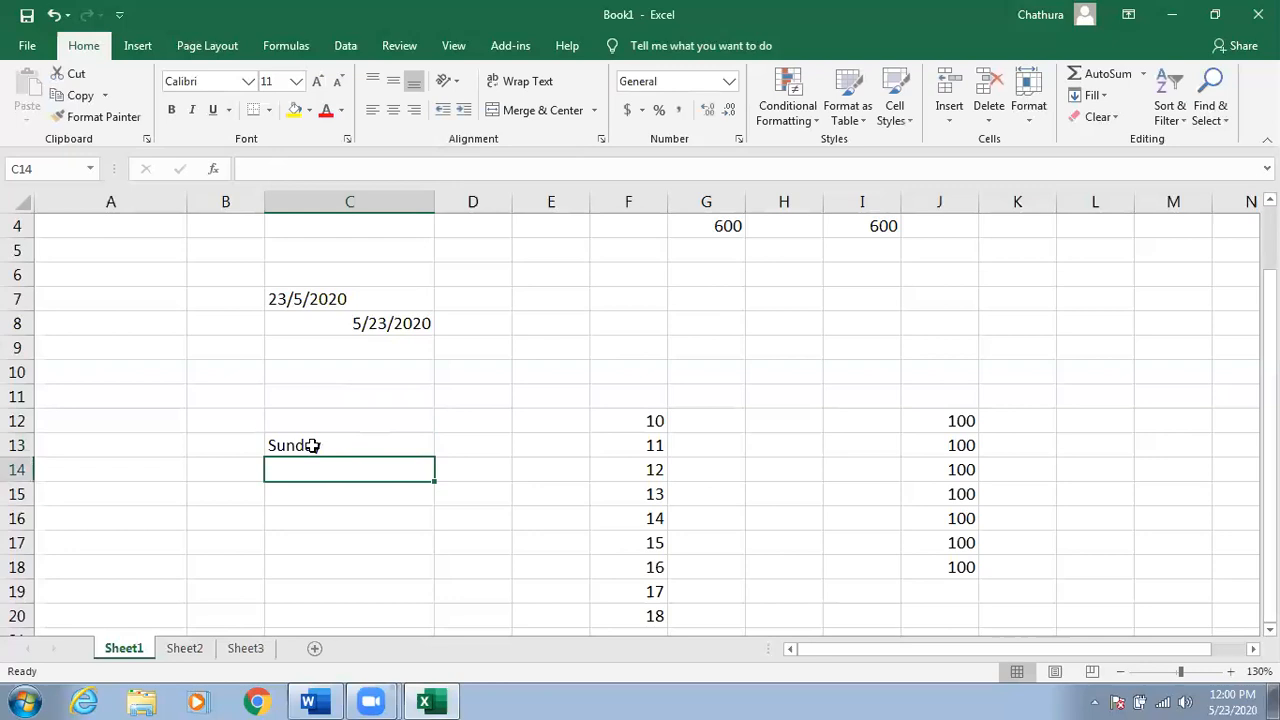
left_click(316, 447)
left_click_drag(432, 460, 425, 600)
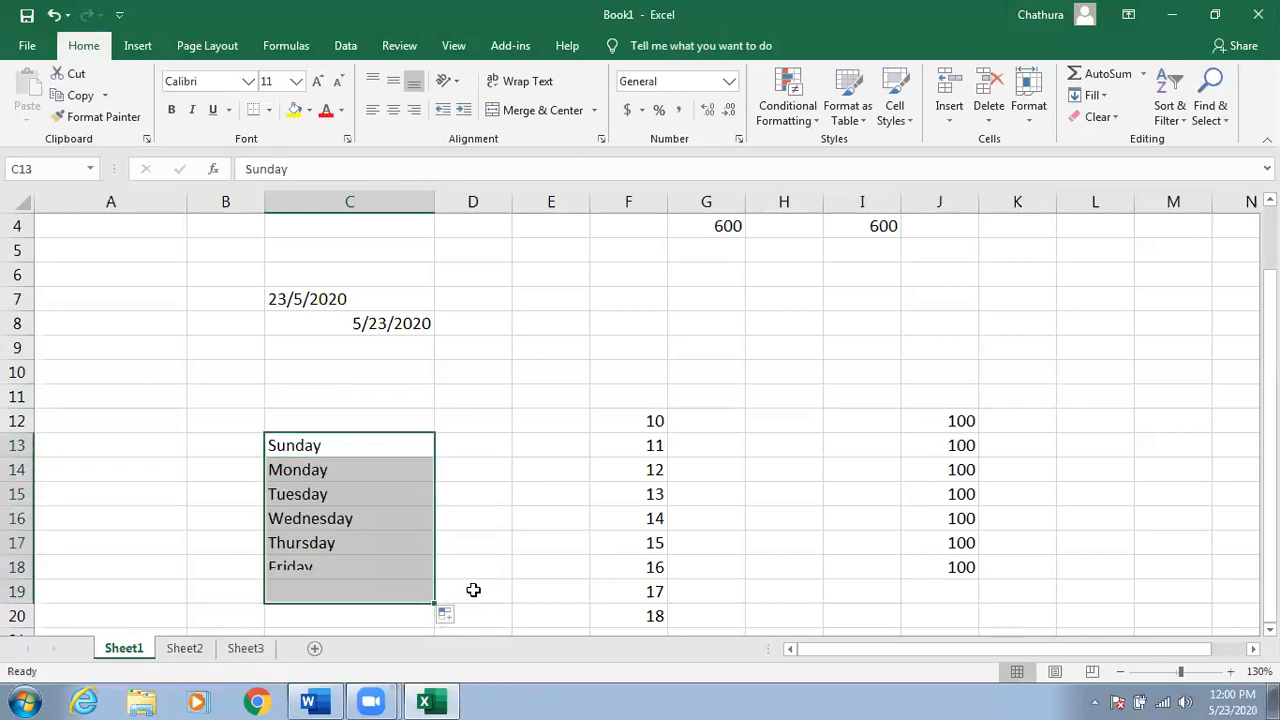
Enter January in E13 and fill February through May down to E17.
left_click(524, 448)
type("January")
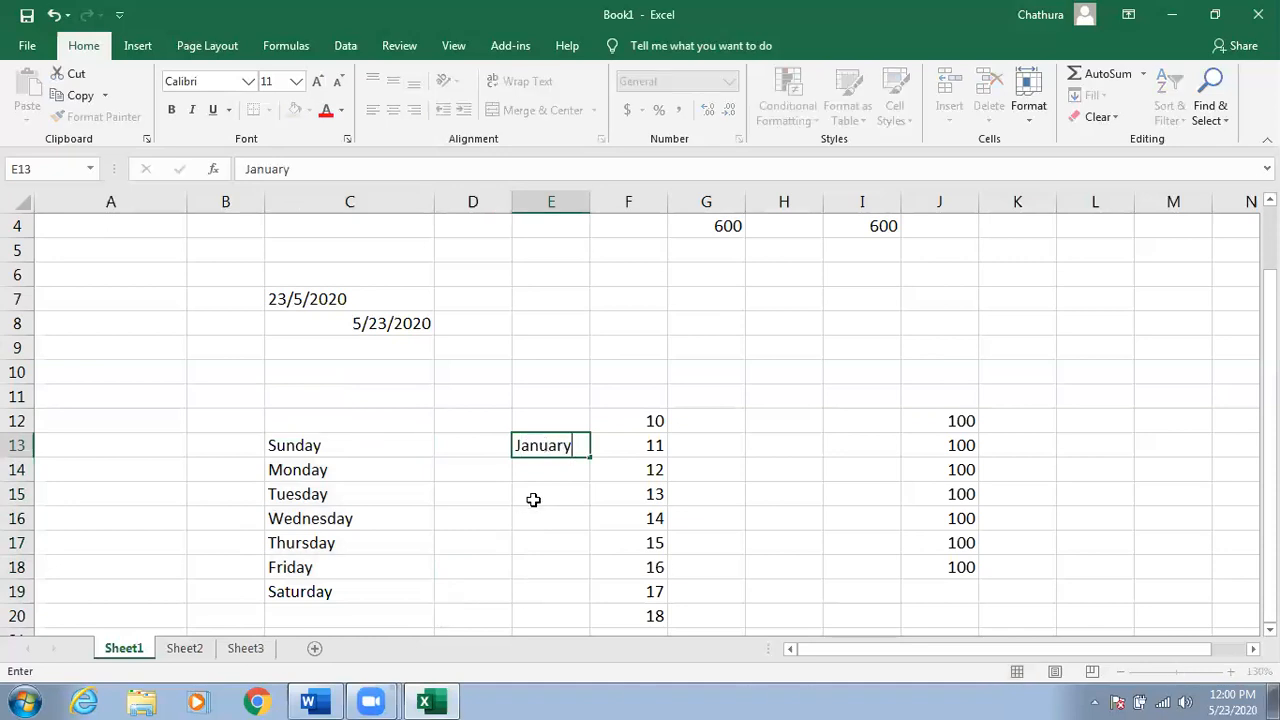
key("Return")
left_click(575, 447)
left_click_drag(590, 458, 600, 572)
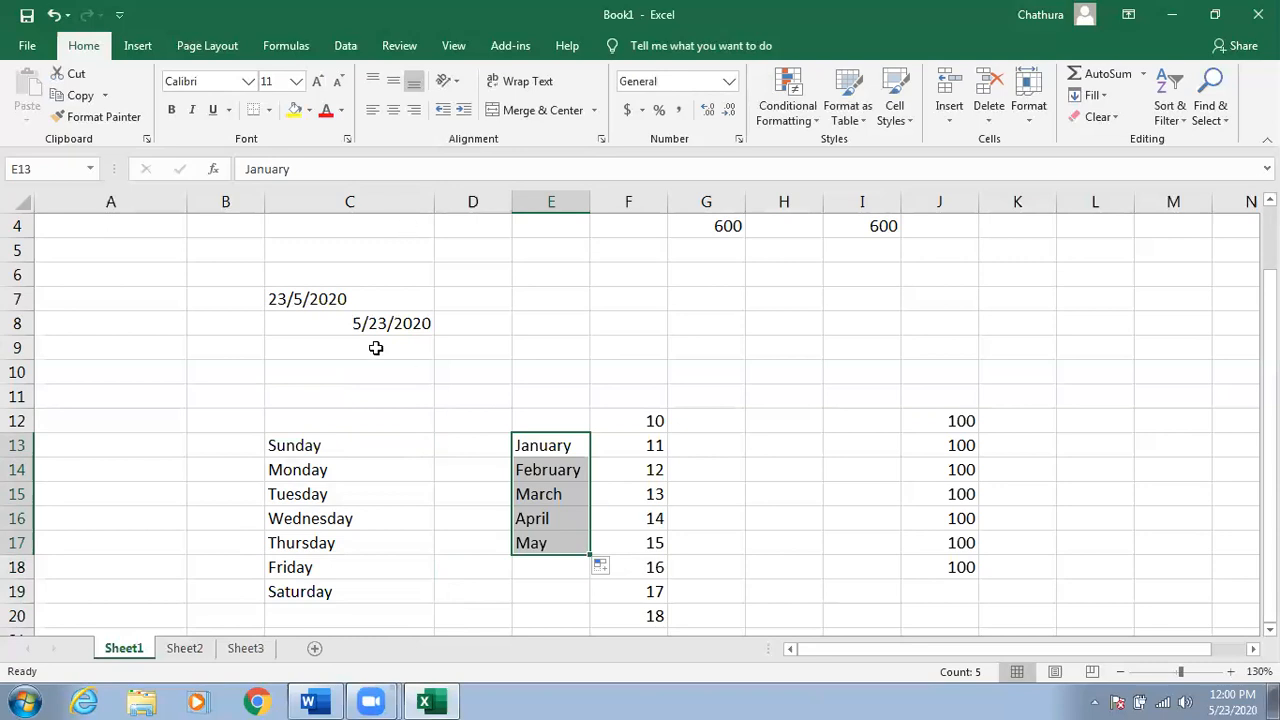
left_click(395, 318)
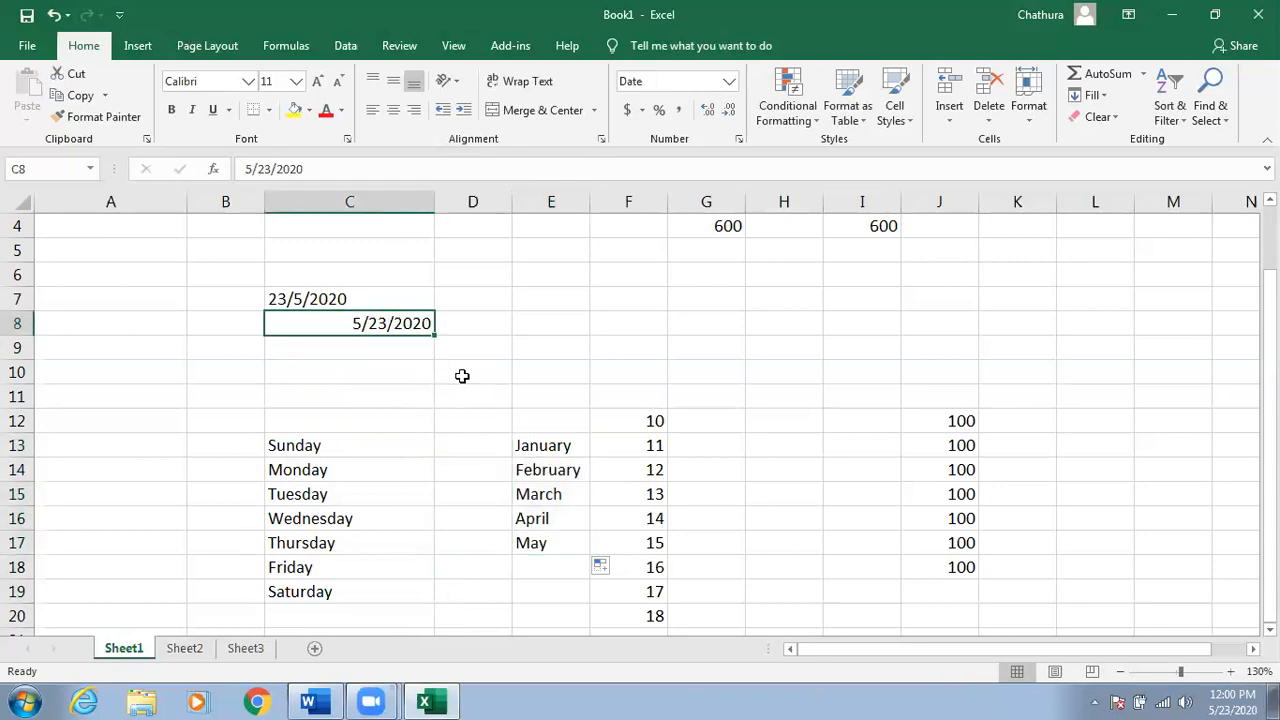
left_click(405, 341)
left_click_drag(407, 324, 409, 340)
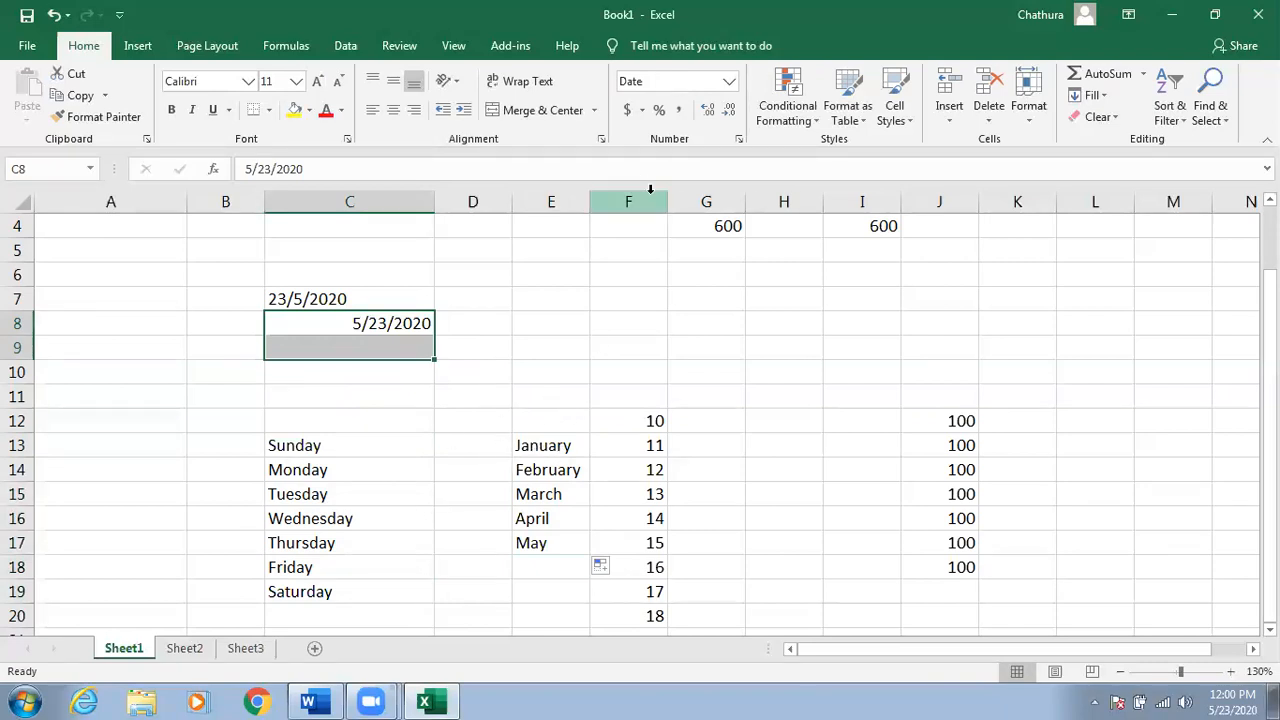
left_click(651, 283)
scroll(724, 359, "up", 1)
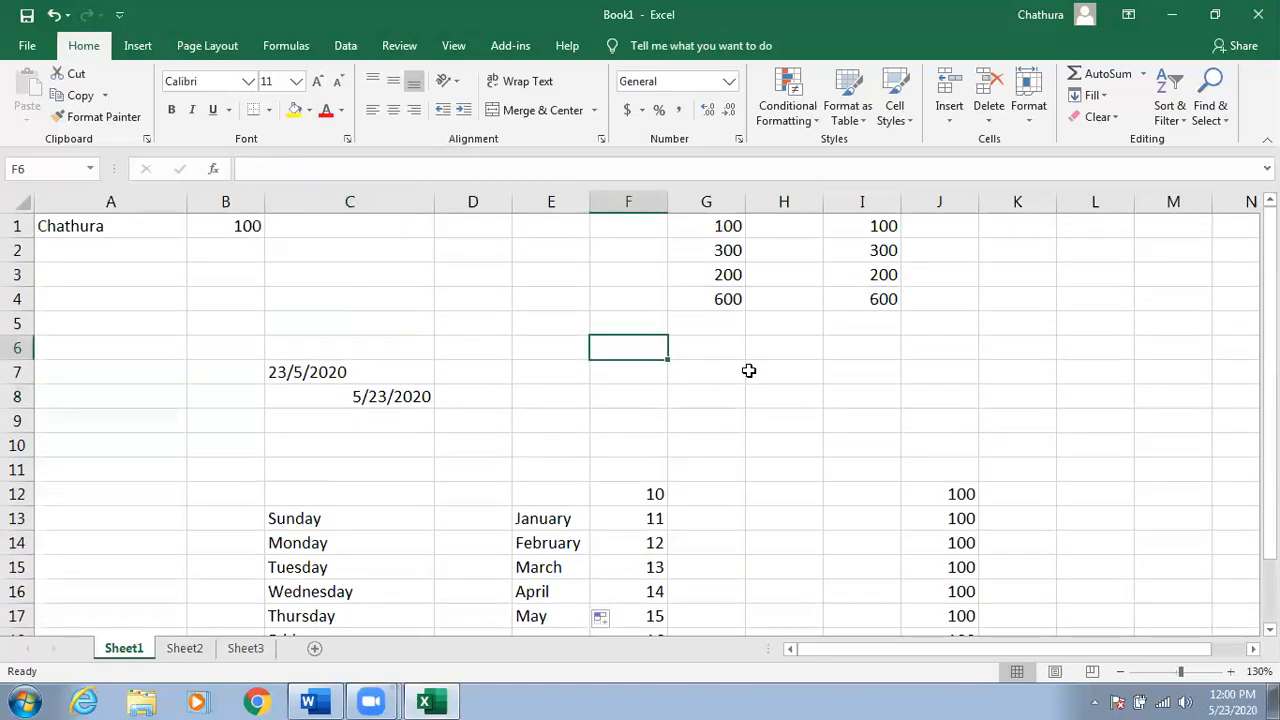
Switch to Word's Calc.docx and scroll to the Cell Contents diagram and Cell Selection Modes list.
left_click(313, 697)
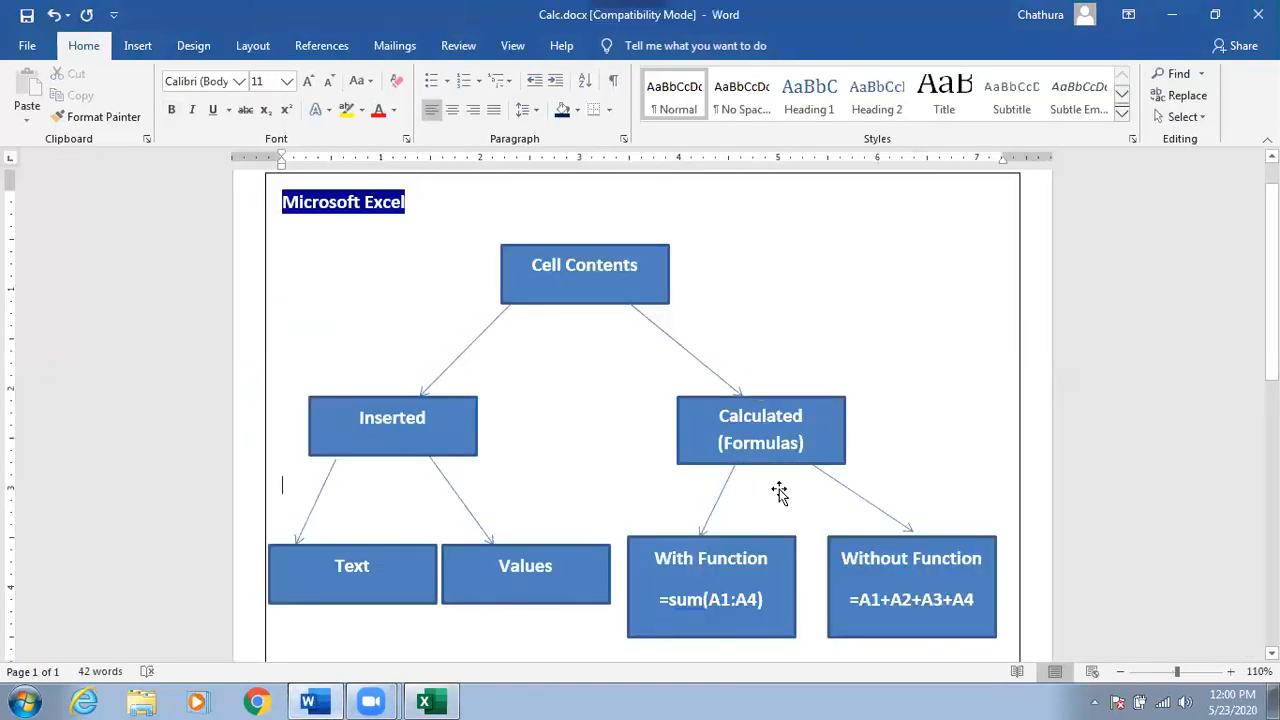
scroll(779, 492, "down", 4)
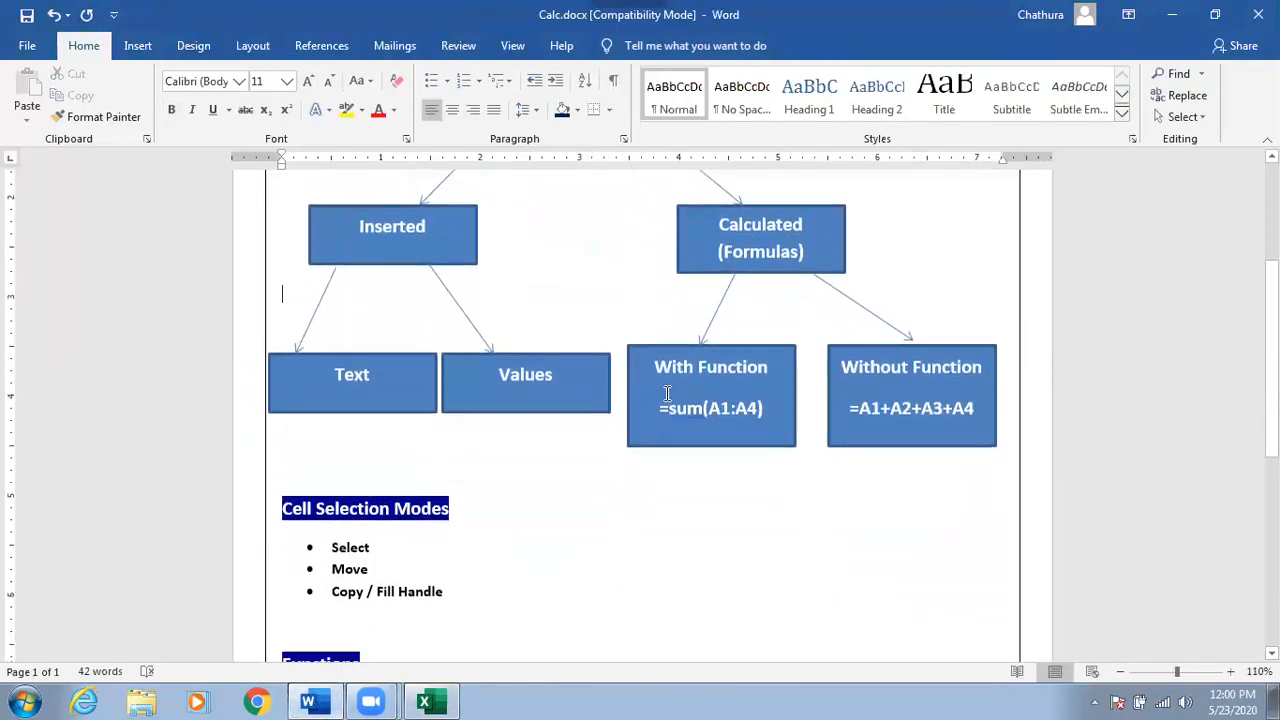
scroll(425, 300, "up", 2)
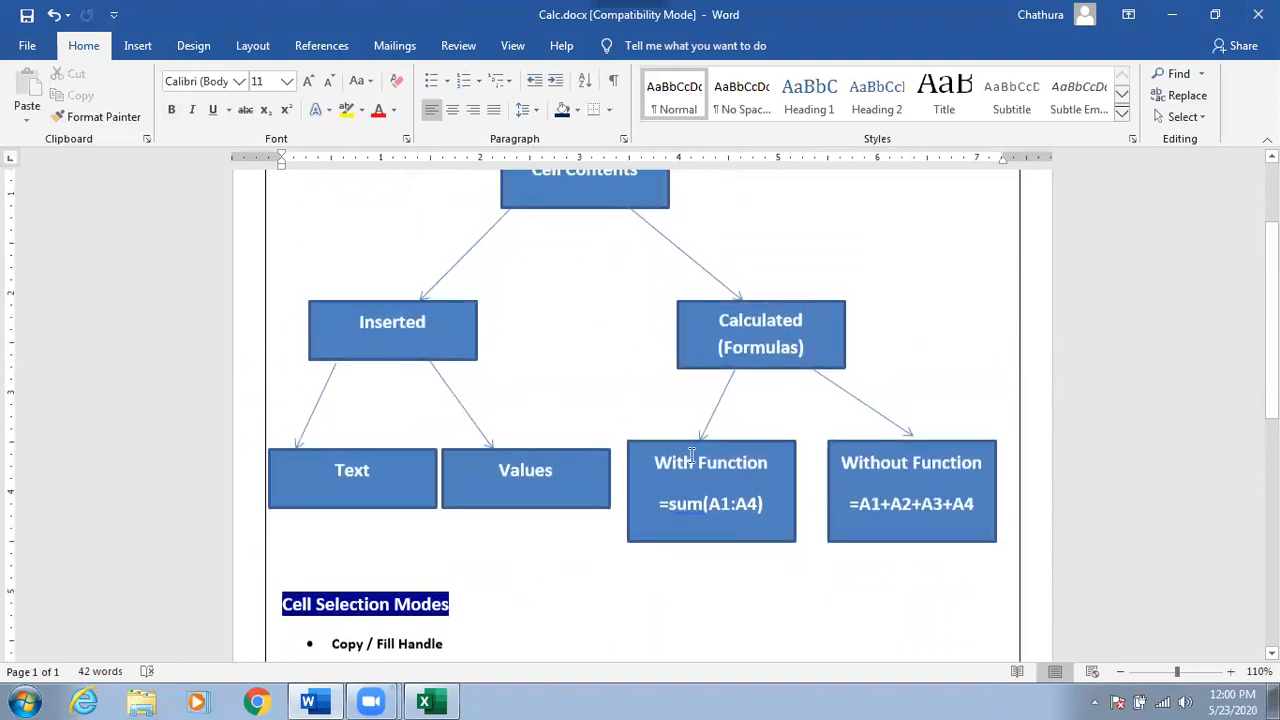
scroll(709, 434, "down", 3)
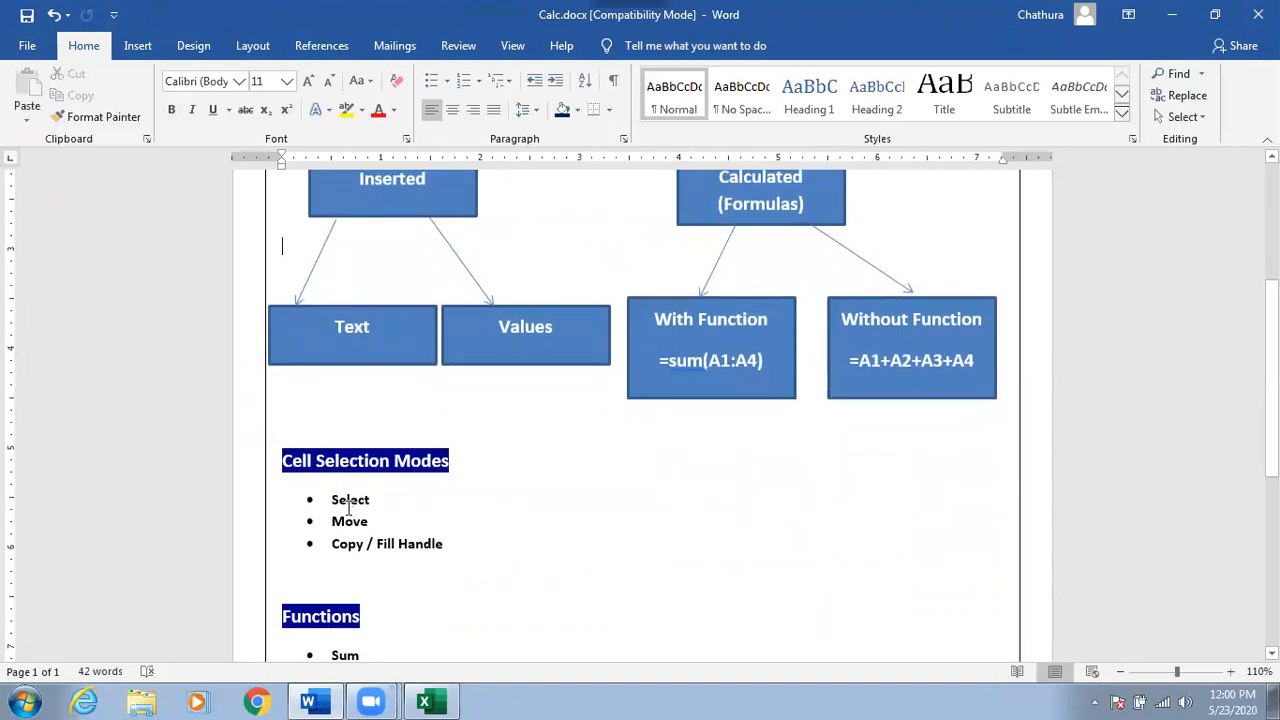
left_click(344, 521)
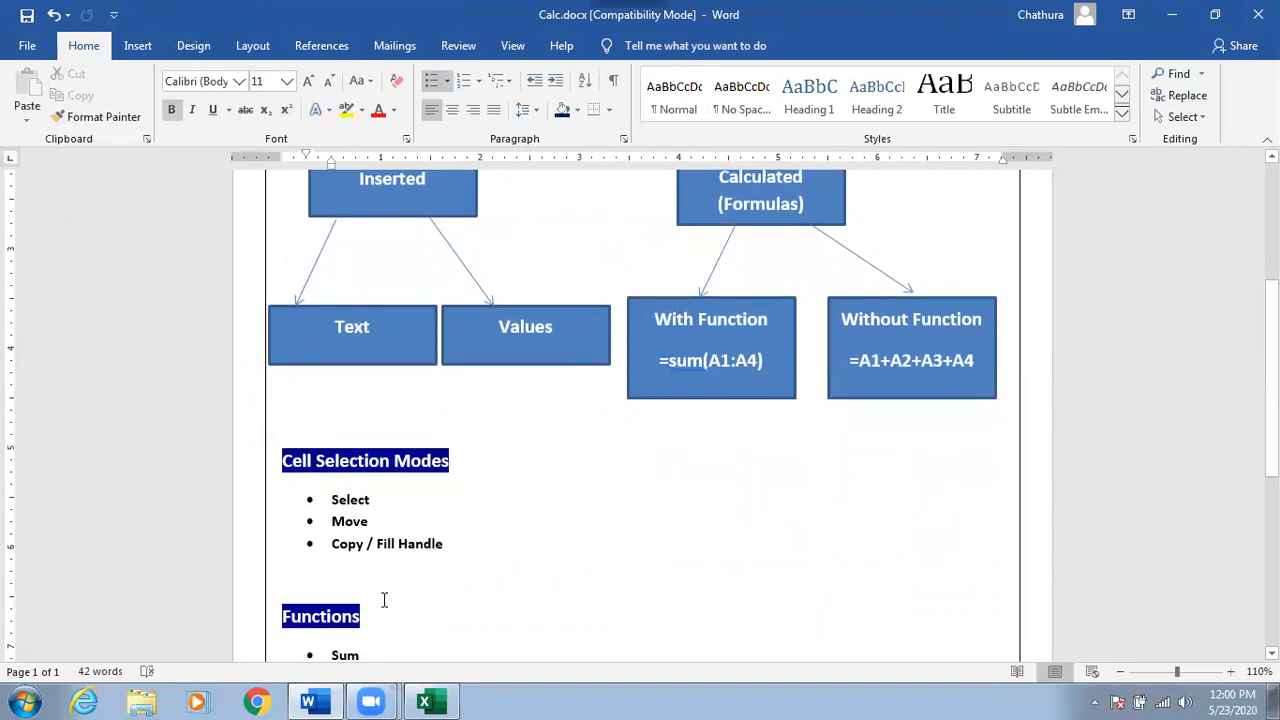
scroll(384, 599, "up", 3)
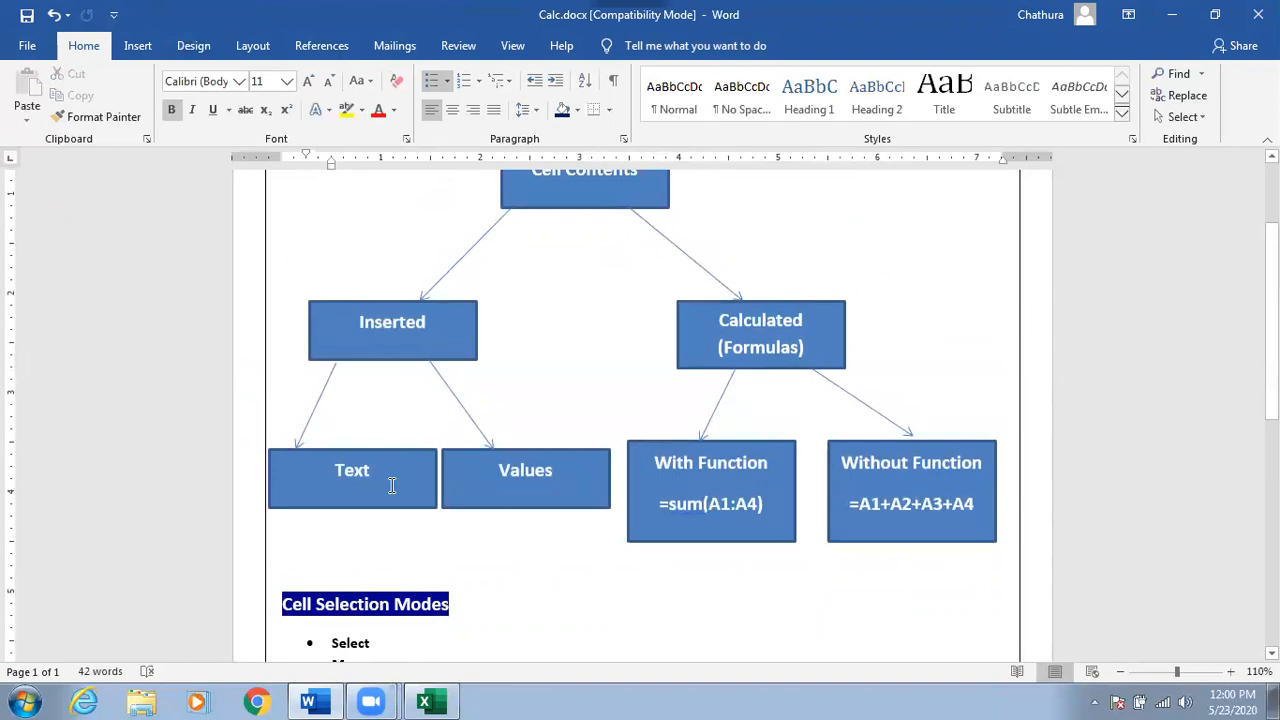